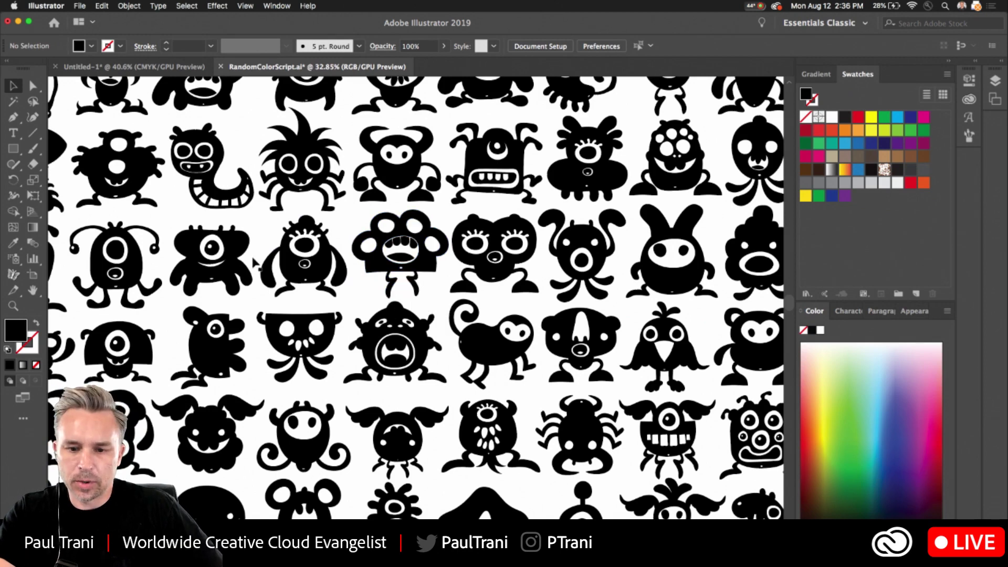
# Fill the bowl-shaped monster with four tentacles using the teal green swatch
pyautogui.scroll(1, 375, 268)
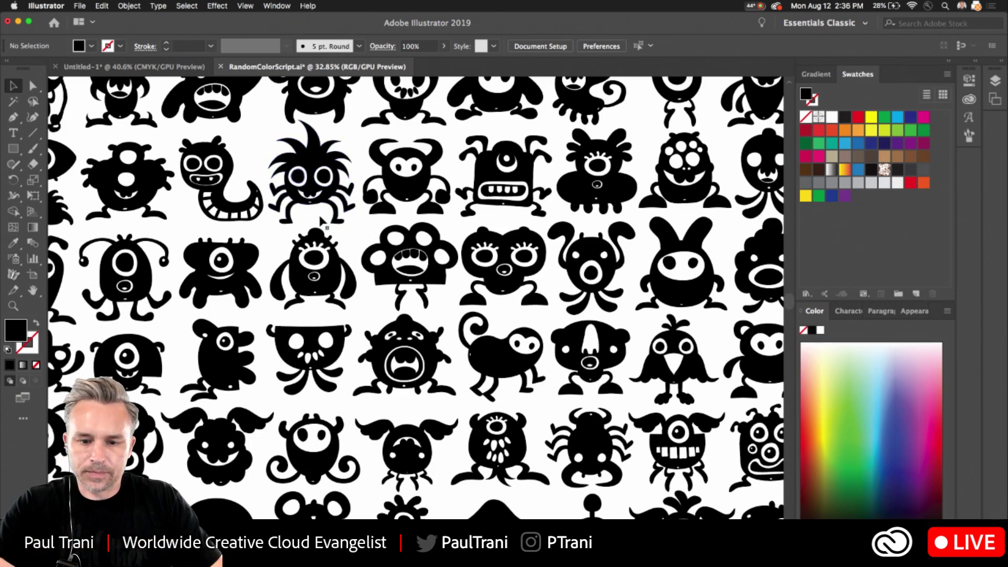
pyautogui.scroll(8, 363, 312)
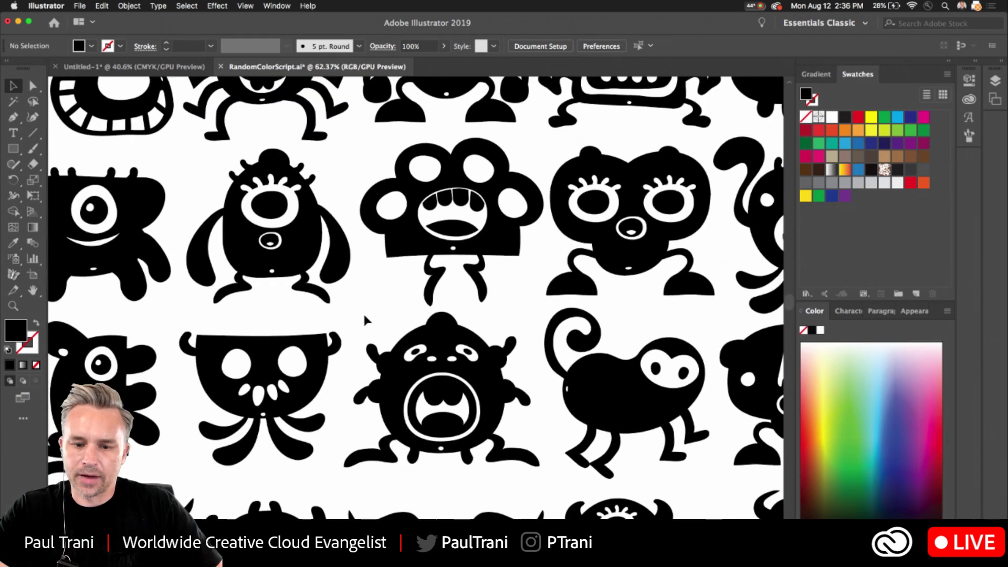
pyautogui.scroll(4, 321, 125)
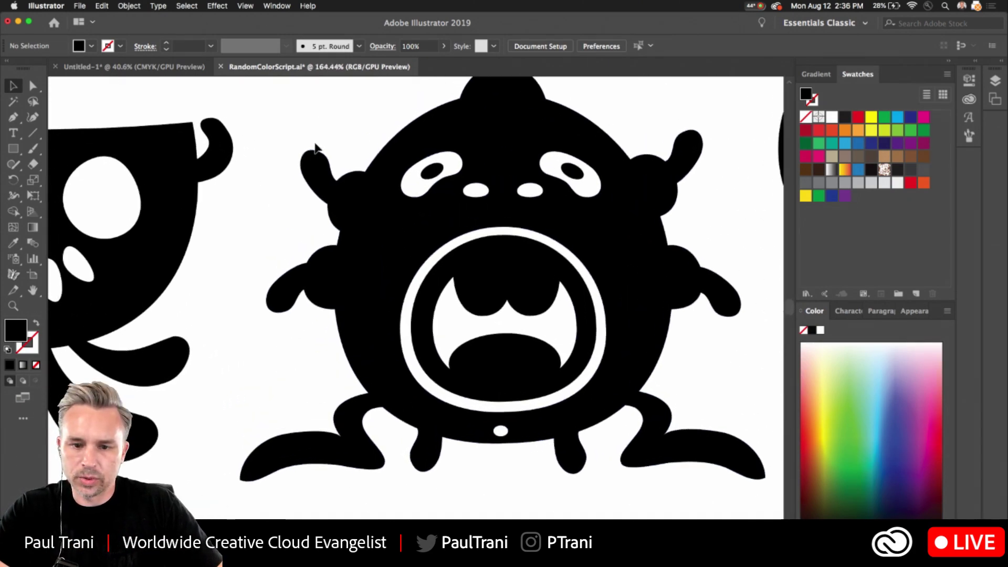
pyautogui.scroll(-2, 254, 177)
pyautogui.click(326, 241)
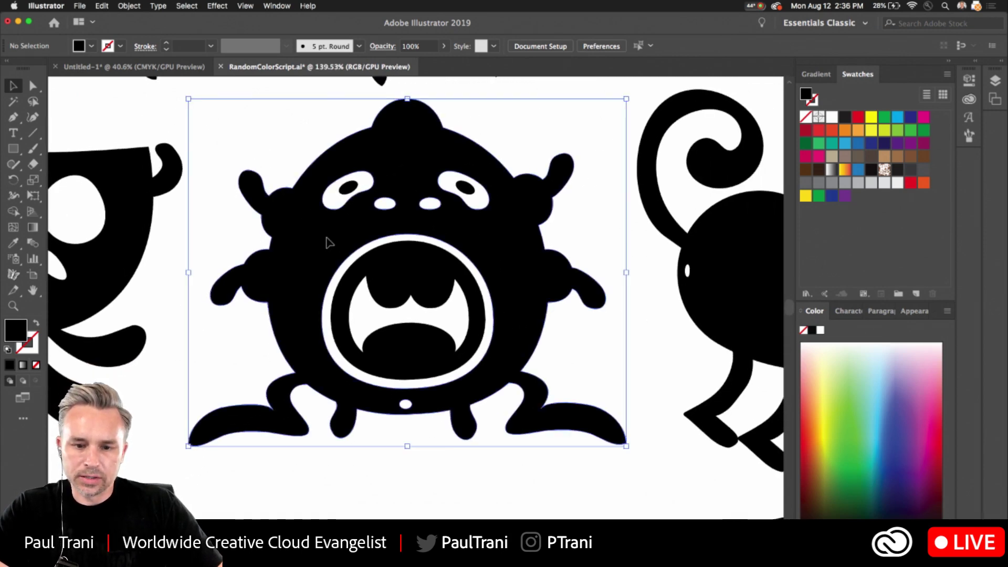
pyautogui.moveTo(196, 239); pyautogui.dragTo(625, 257)
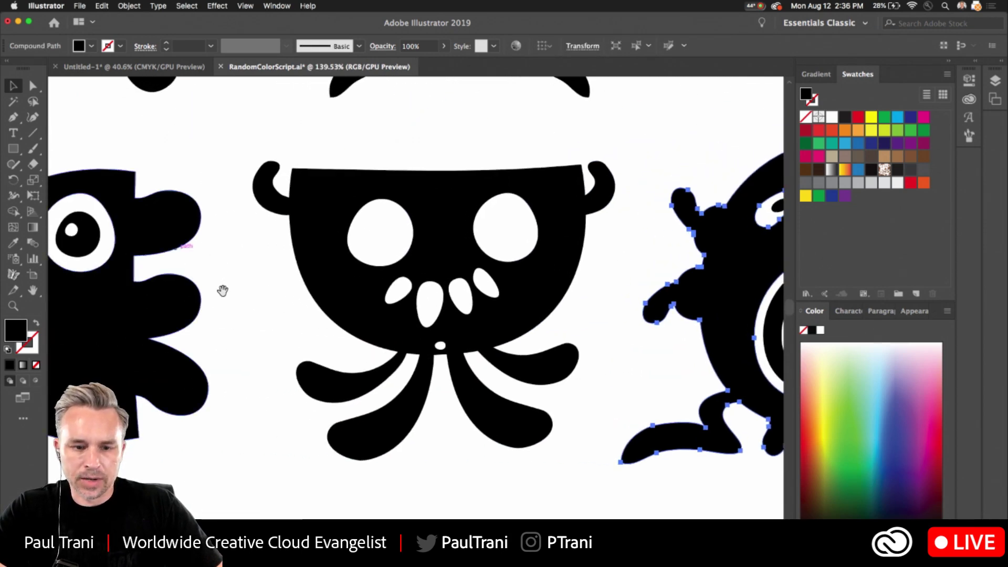
pyautogui.moveTo(227, 291); pyautogui.dragTo(667, 301)
pyautogui.moveTo(557, 307); pyautogui.dragTo(196, 294)
pyautogui.click(288, 286)
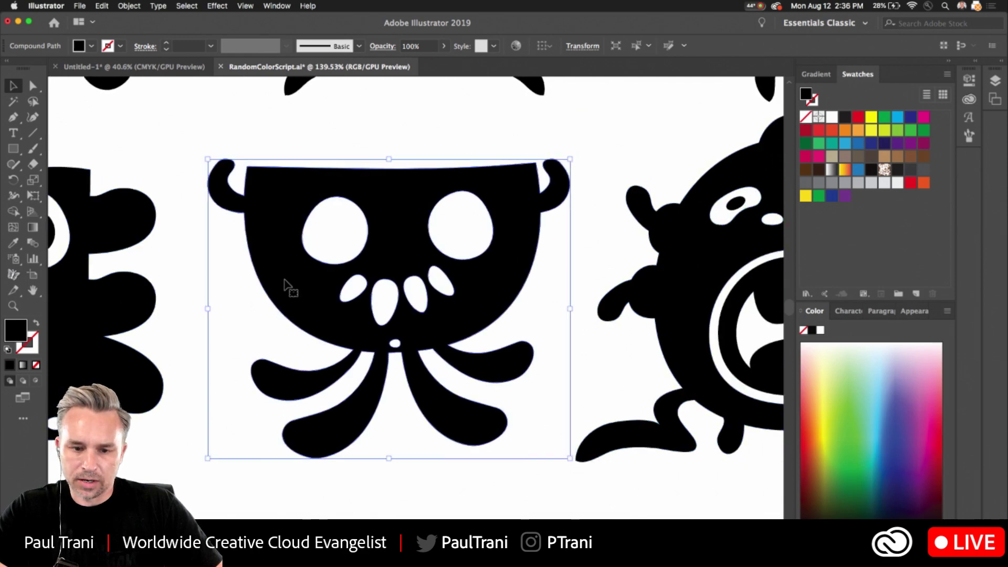
pyautogui.click(819, 143)
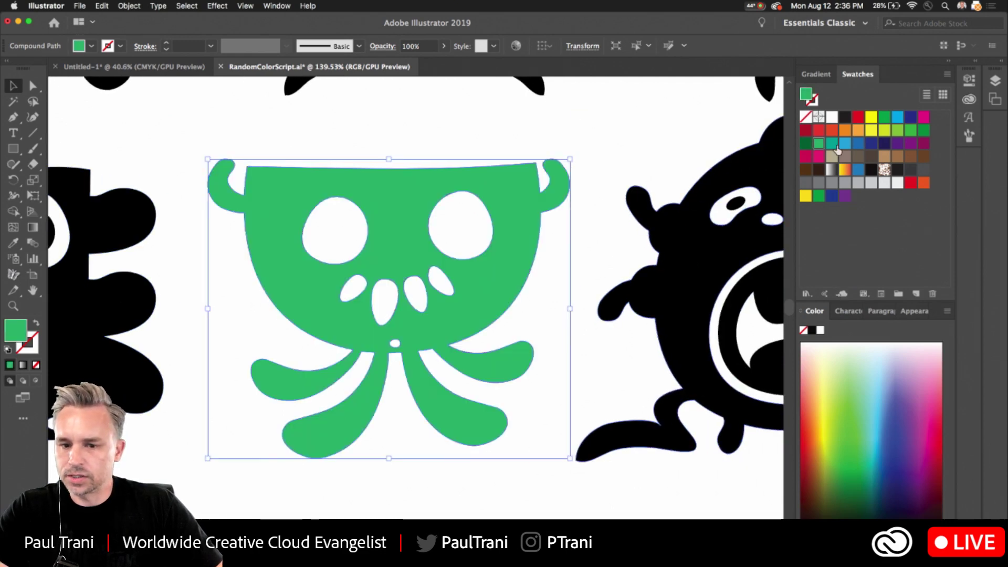
pyautogui.click(832, 143)
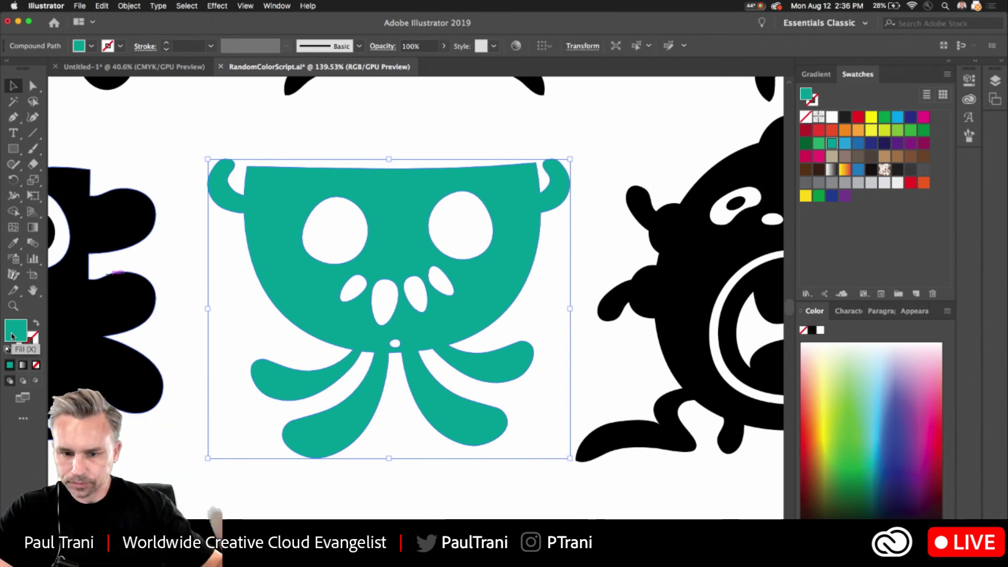
# Draw a teal circular pupil about 28 pt across in each of the tentacled monster's two white eyes
pyautogui.click(13, 150)
pyautogui.moveTo(13, 151); pyautogui.dragTo(51, 184)
pyautogui.moveTo(333, 230)
pyautogui.mouseDown()
pyautogui.moveTo(351, 244)
pyautogui.moveTo(463, 235)
pyautogui.moveTo(361, 233)
pyautogui.moveTo(330, 247)
pyautogui.mouseUp()
pyautogui.click(10, 88)
pyautogui.click(253, 298)
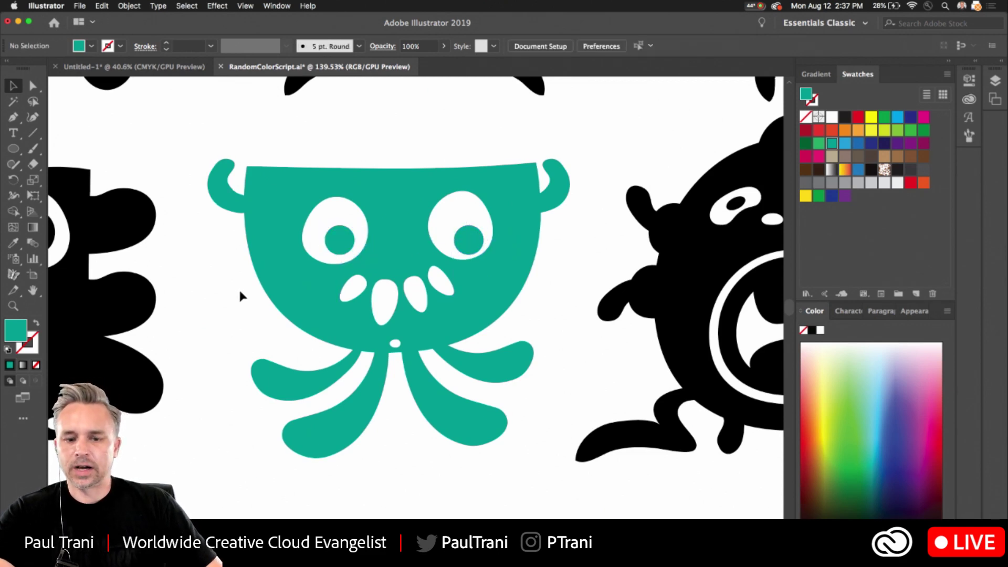
pyautogui.moveTo(459, 243); pyautogui.dragTo(455, 241)
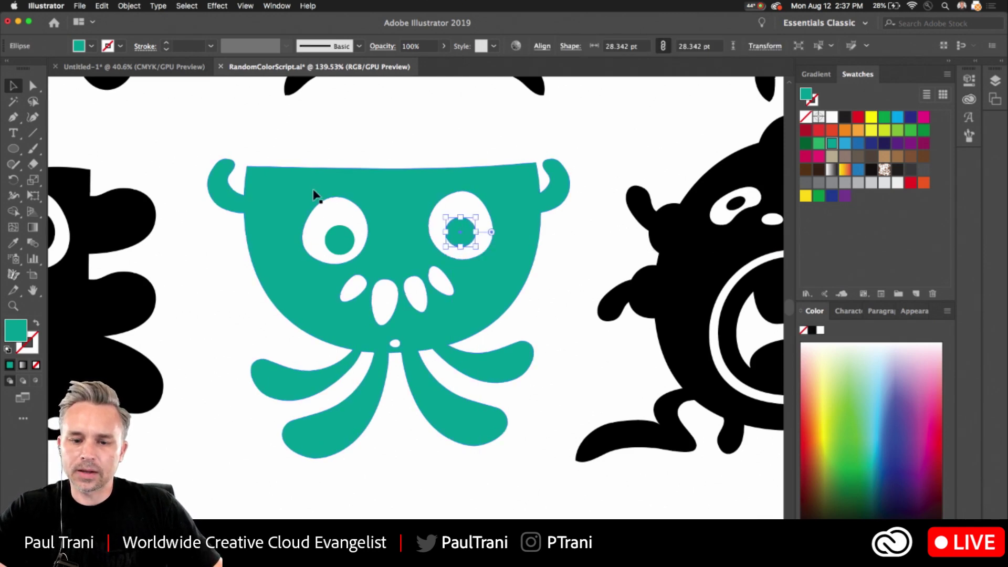
# Recolor the tentacled monster and its pupils together with the lighter teal 26BFB0
pyautogui.moveTo(299, 146); pyautogui.dragTo(494, 437)
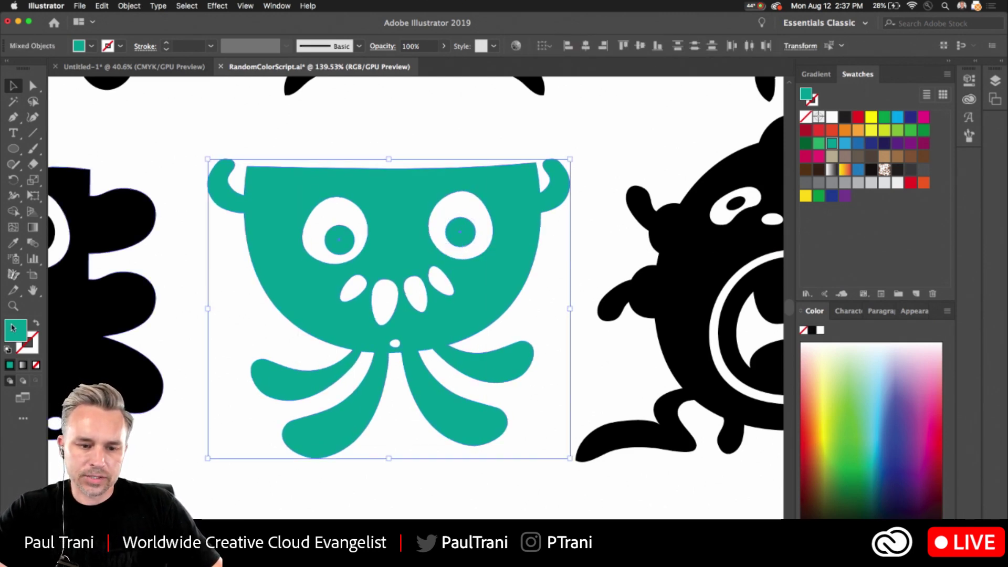
pyautogui.doubleClick(13, 328)
pyautogui.moveTo(453, 237); pyautogui.dragTo(484, 236)
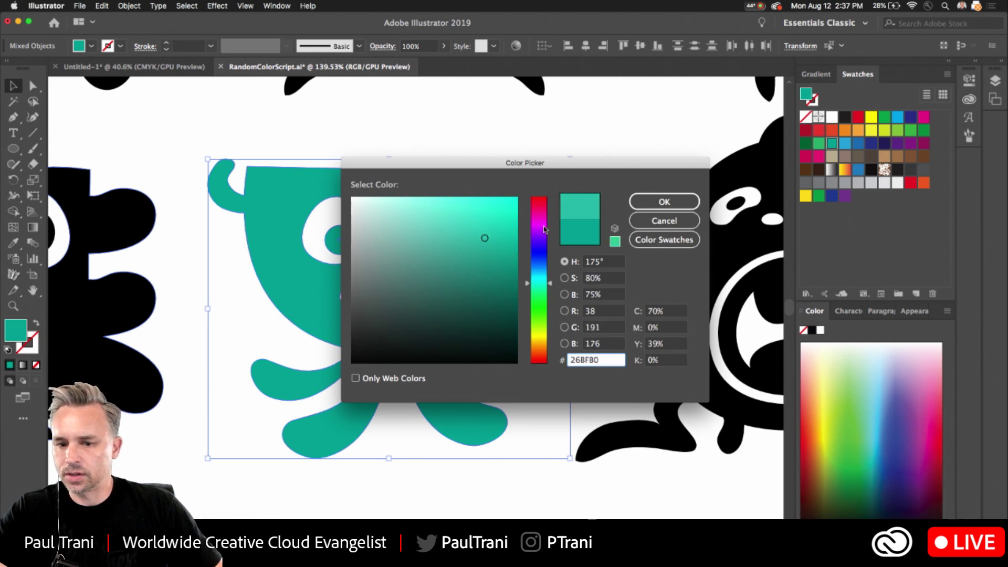
pyautogui.click(661, 203)
pyautogui.click(284, 126)
# Fill both of the teal monster's pupils with the red-orange swatch
pyautogui.click(339, 239)
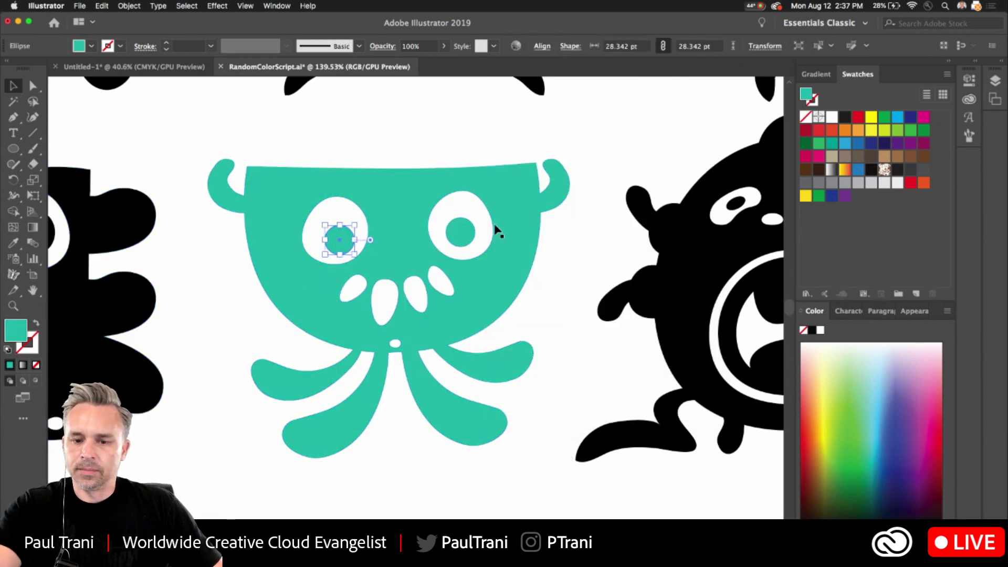
pyautogui.keyDown('shift'); pyautogui.click(461, 231); pyautogui.keyUp('shift')
pyautogui.click(832, 130)
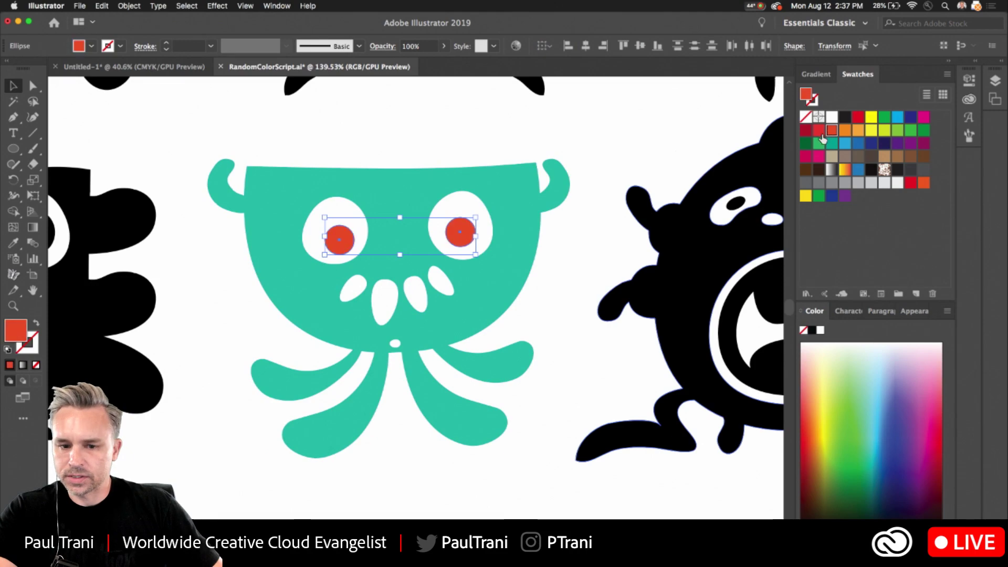
pyautogui.click(436, 132)
# Select the monsters across the grid together, including the teal one
pyautogui.scroll(-6, 446, 147)
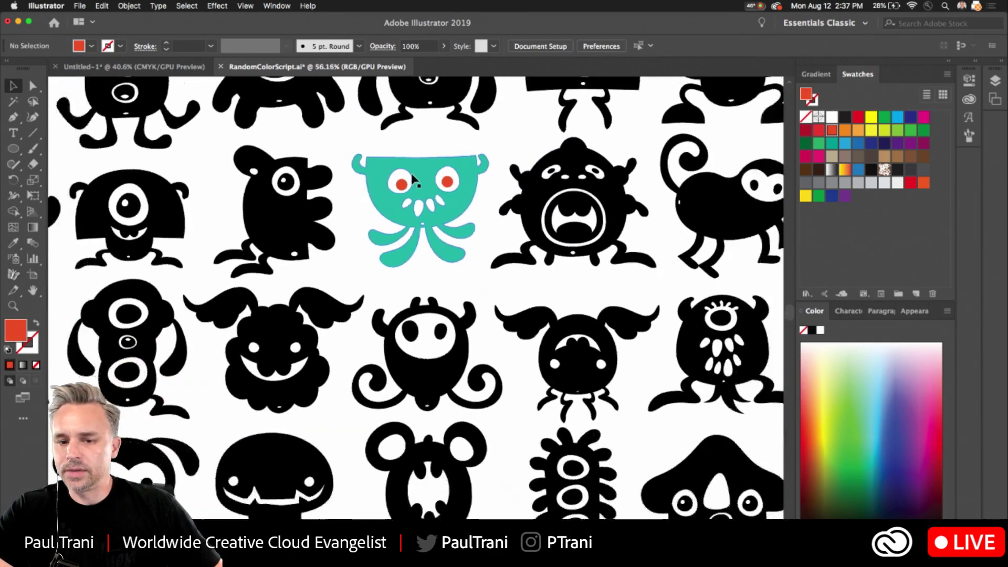
pyautogui.scroll(-1, 376, 231)
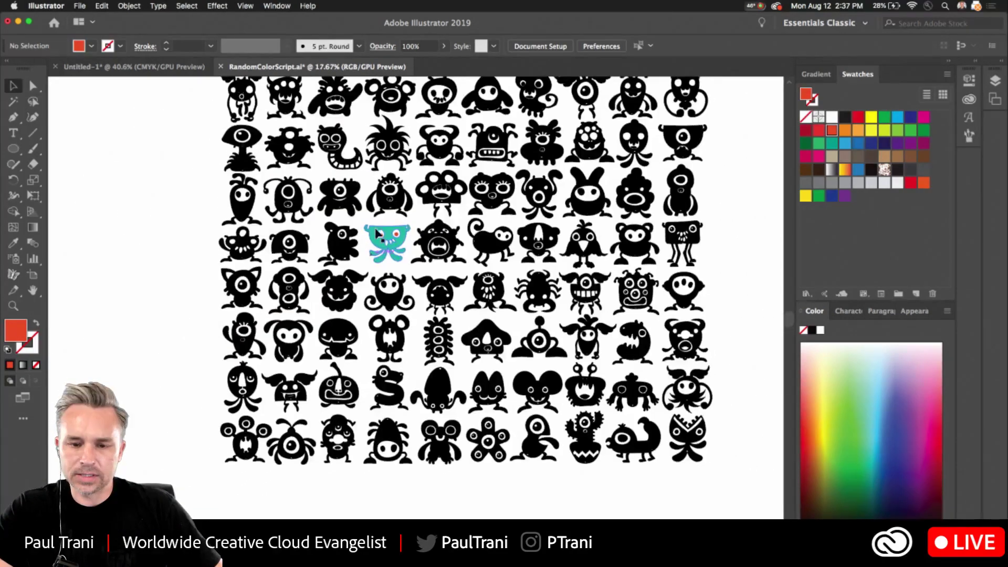
pyautogui.scroll(3, 376, 231)
pyautogui.scroll(-4, 355, 193)
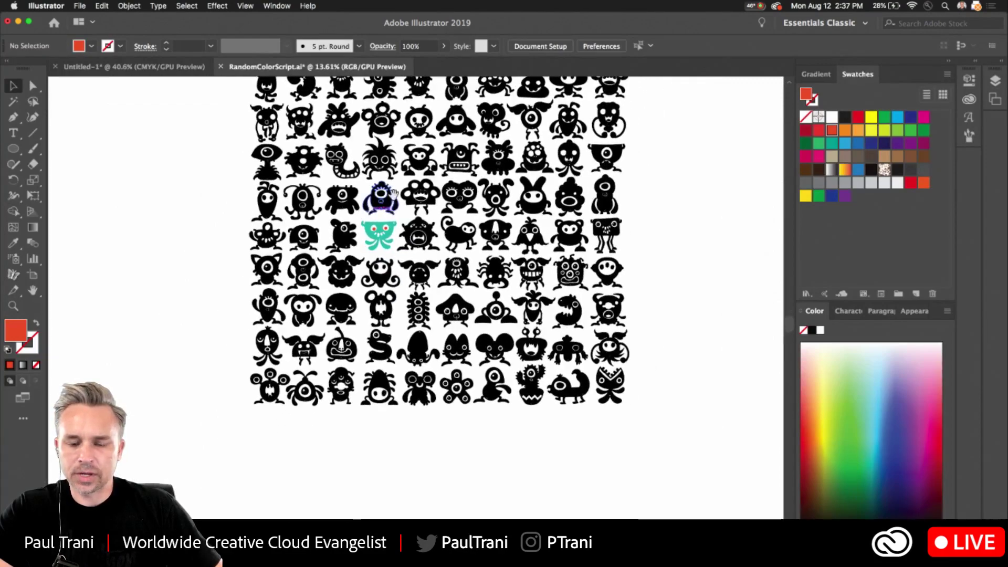
pyautogui.moveTo(199, 115); pyautogui.dragTo(590, 509)
pyautogui.scroll(2, 415, 292)
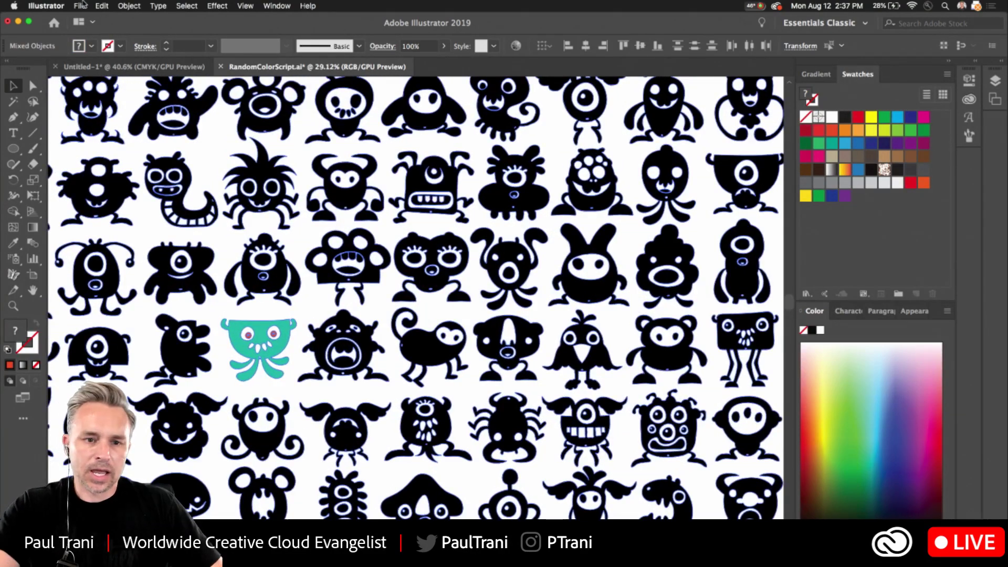
# Locate the RandomSwatchesFill script among the installed scripts
pyautogui.click(82, 6)
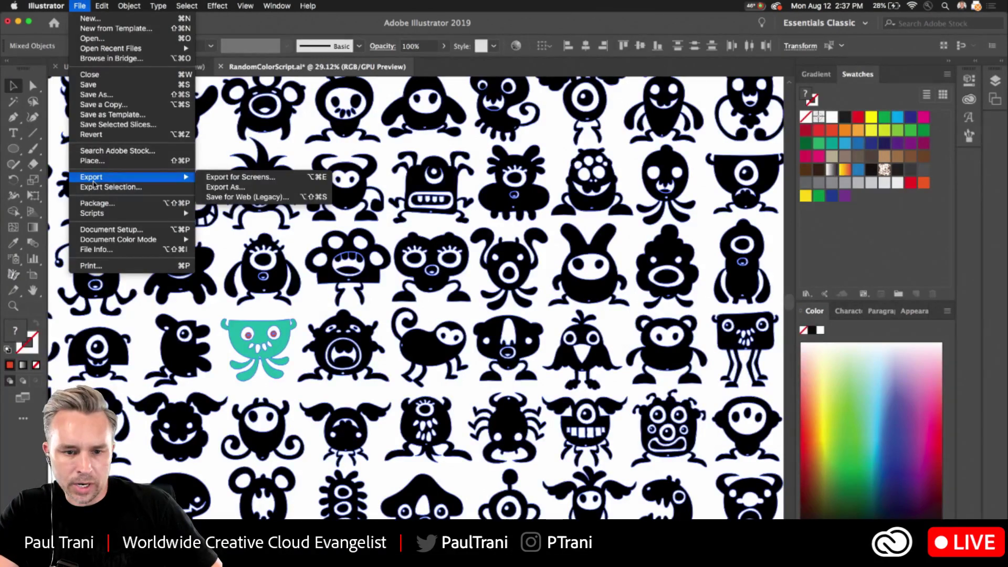
pyautogui.moveTo(91, 215)
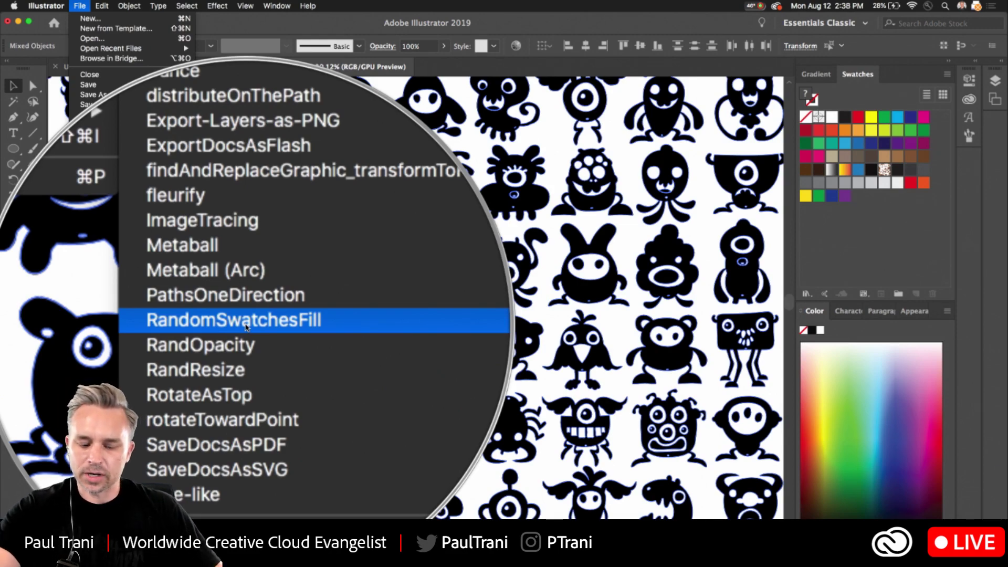
pyautogui.click(246, 323)
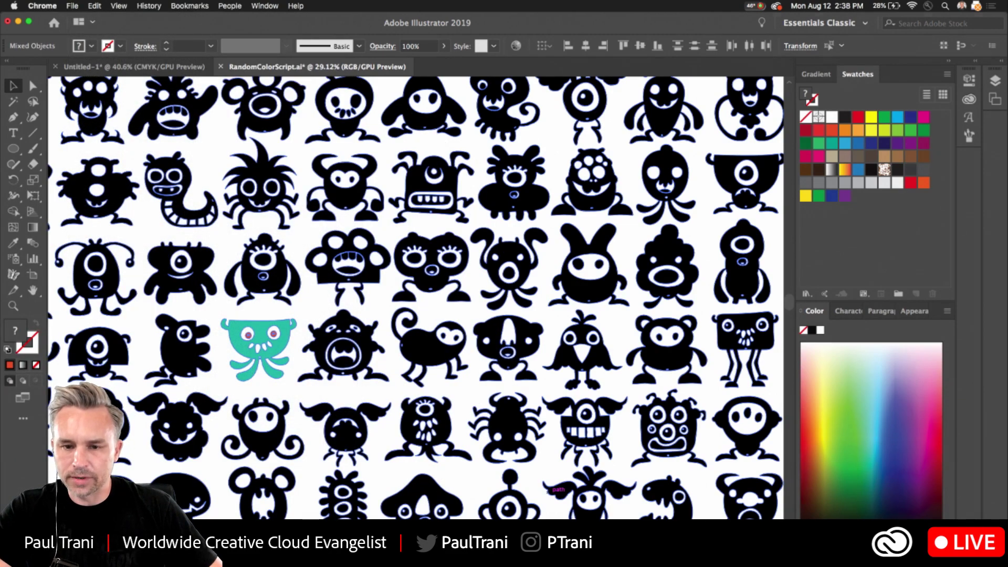
# Switch to Chrome and search Google for "random swatches fill"
pyautogui.write('r')
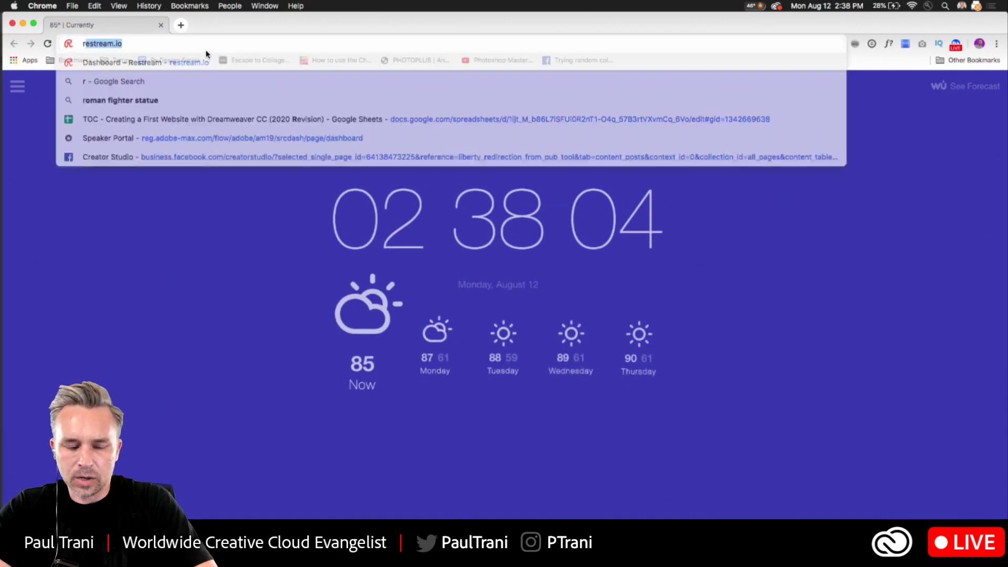
pyautogui.write('andom swa')
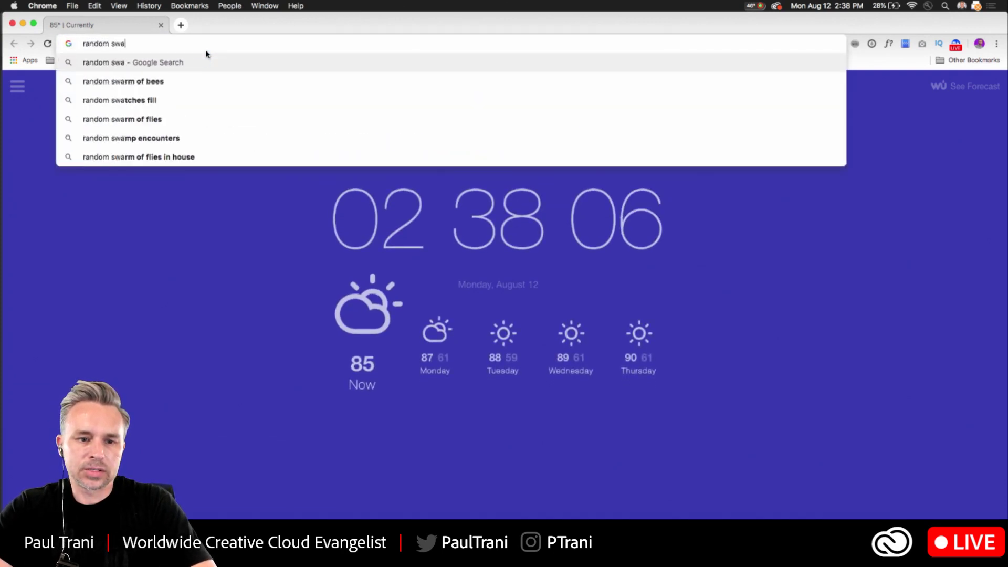
pyautogui.write('tches')
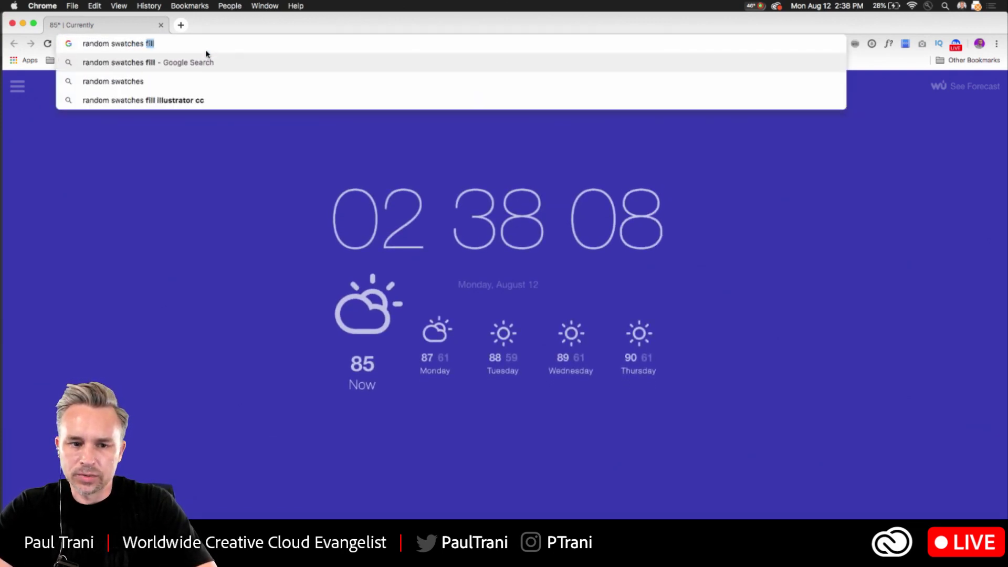
pyautogui.press('Return')
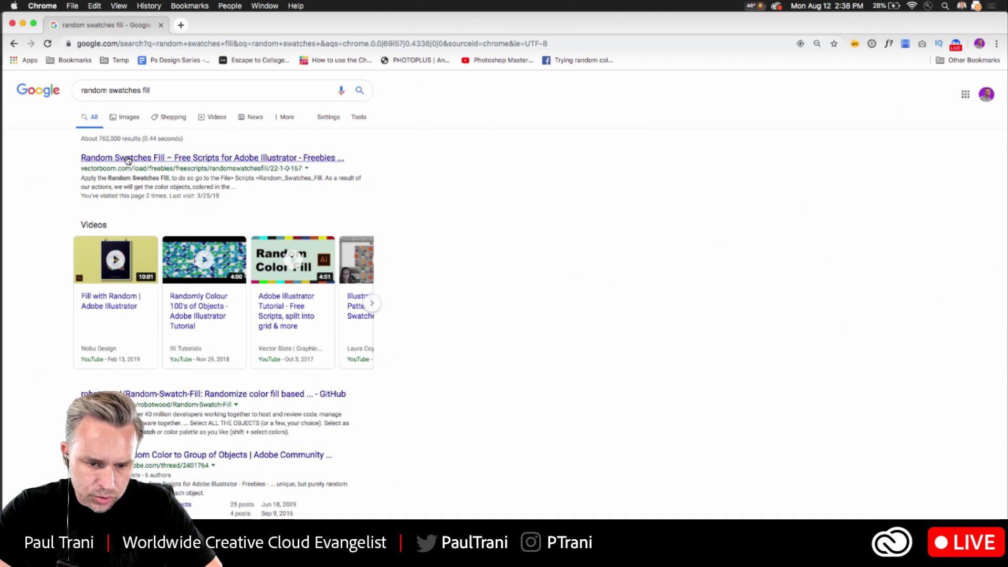
# Open the vectorboom.com page for the Random Swatches Fill script and highlight the Scripts folder in its Mac install path
pyautogui.scroll(-5, 127, 160)
pyautogui.scroll(5, 129, 158)
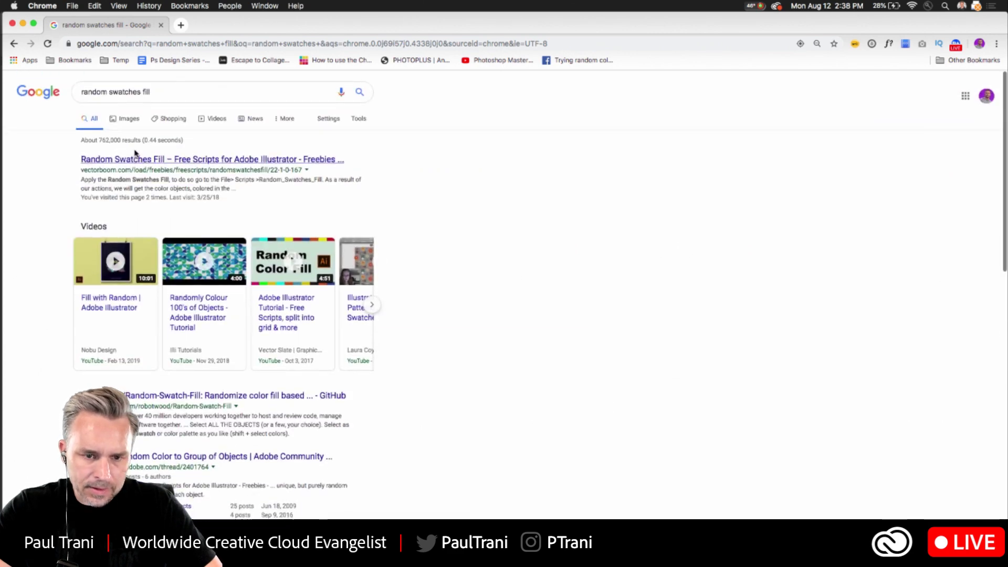
pyautogui.click(135, 160)
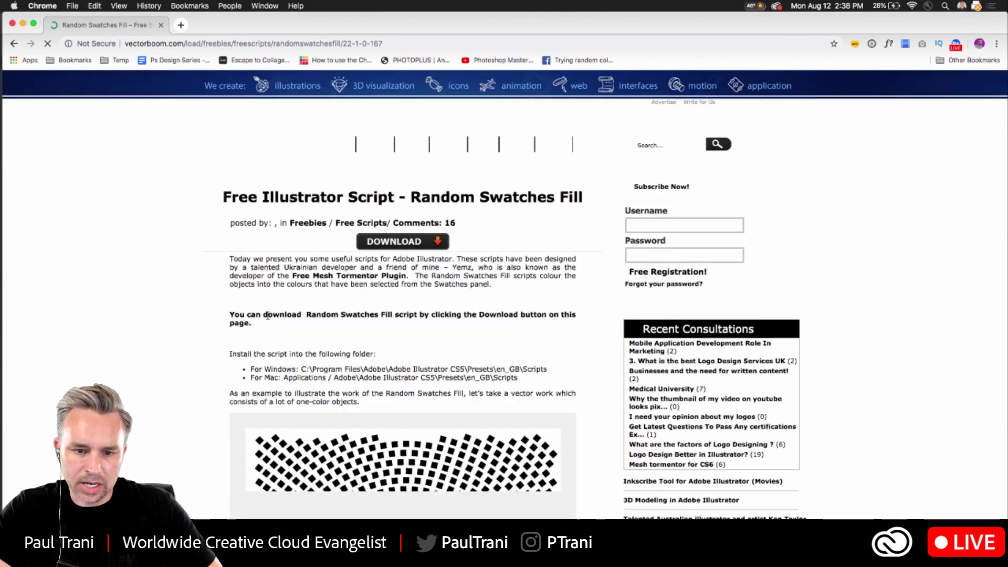
pyautogui.scroll(-3, 267, 316)
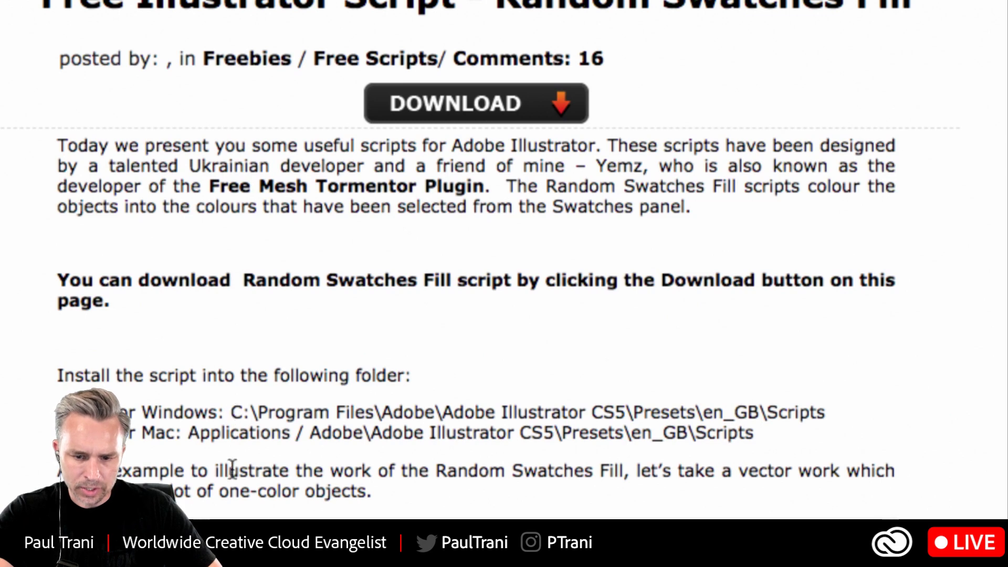
pyautogui.doubleClick(702, 434)
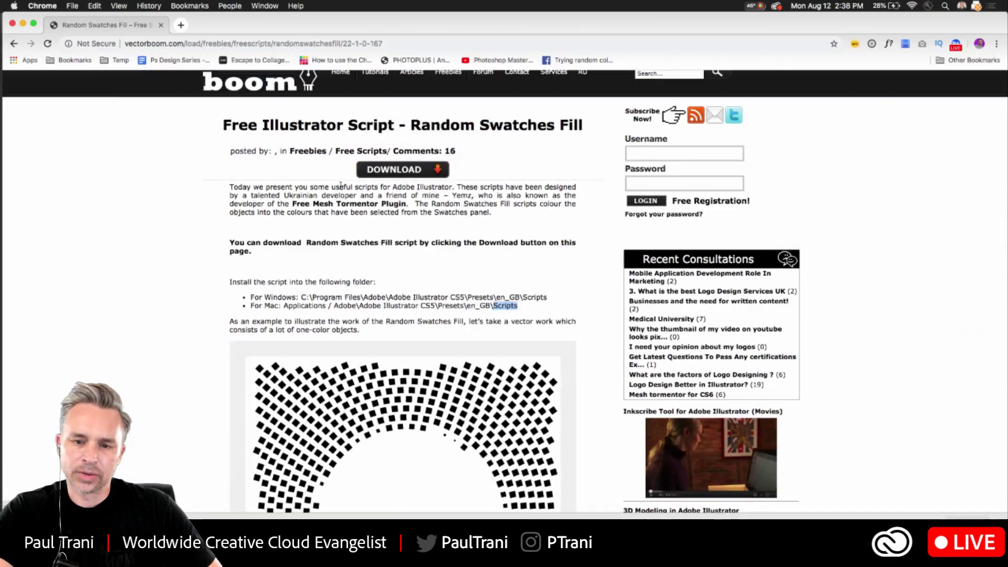
# Open the Downloads folder in Finder, move its window clear of the script page, and return to Chrome
pyautogui.click(118, 526)
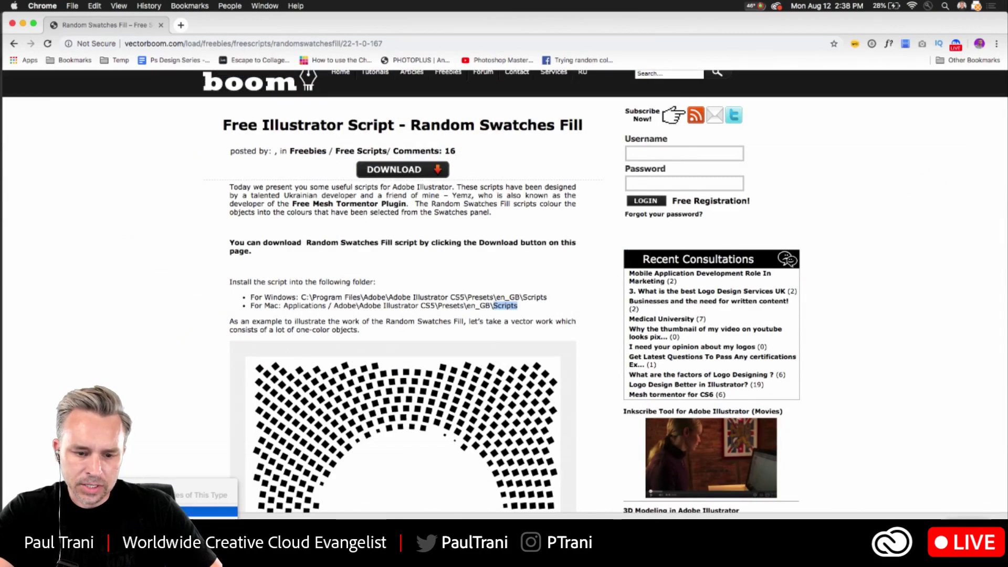
pyautogui.click(216, 512)
pyautogui.moveTo(383, 52); pyautogui.dragTo(459, 503)
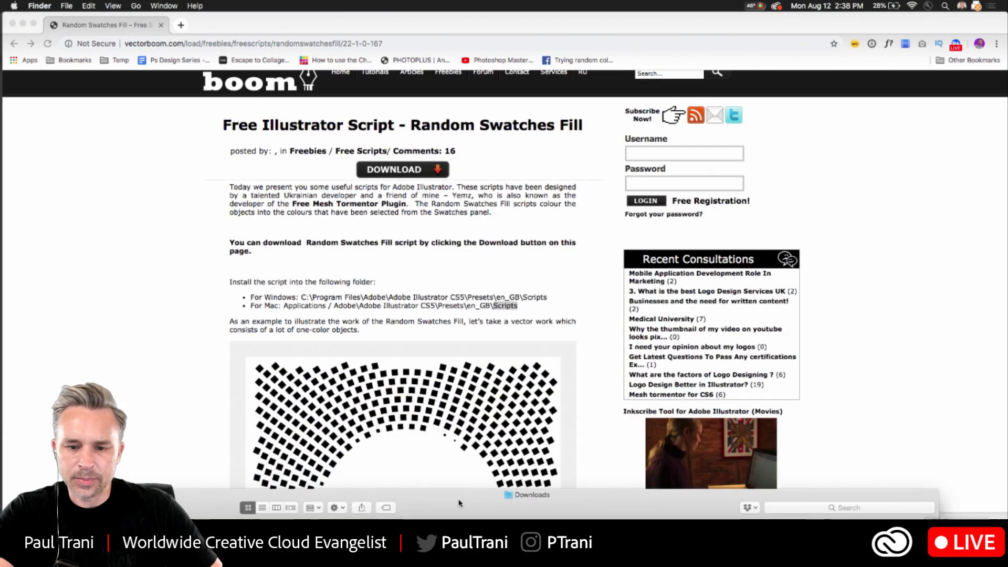
pyautogui.click(262, 29)
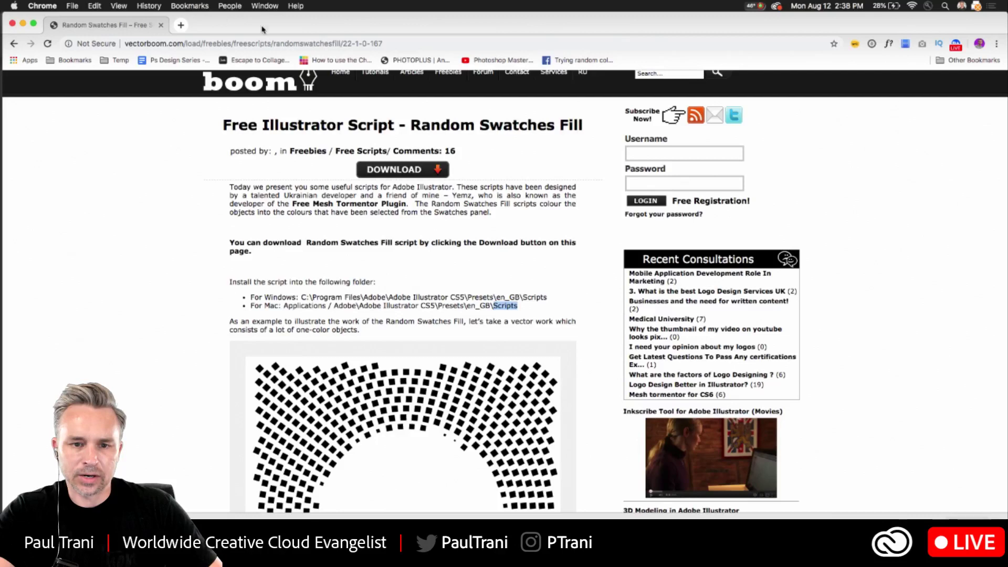
# Add the Random Swatches Fill page to the bookmarks bar and review the page's script install folder paths
pyautogui.click(420, 45)
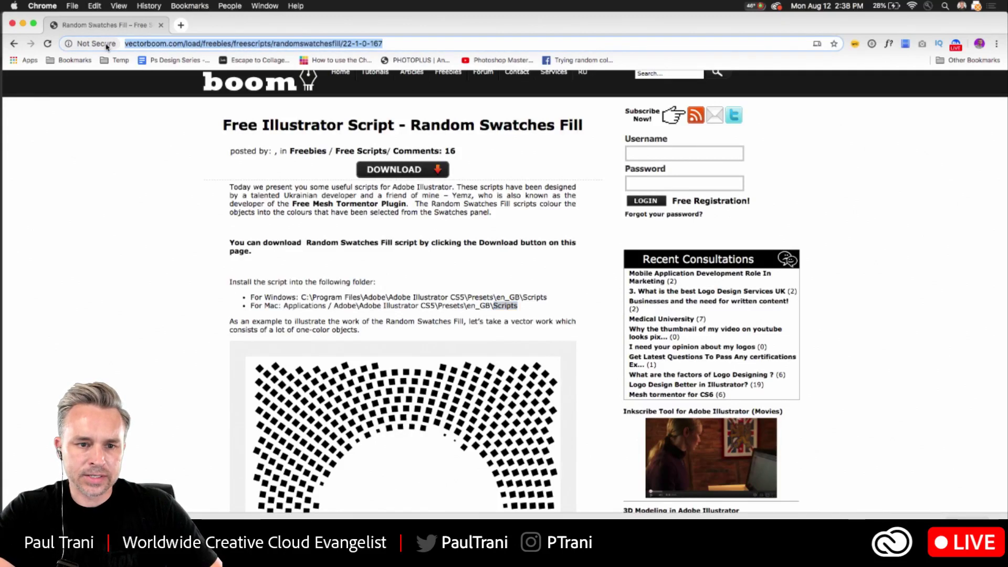
pyautogui.moveTo(87, 44); pyautogui.dragTo(634, 61)
pyautogui.click(133, 247)
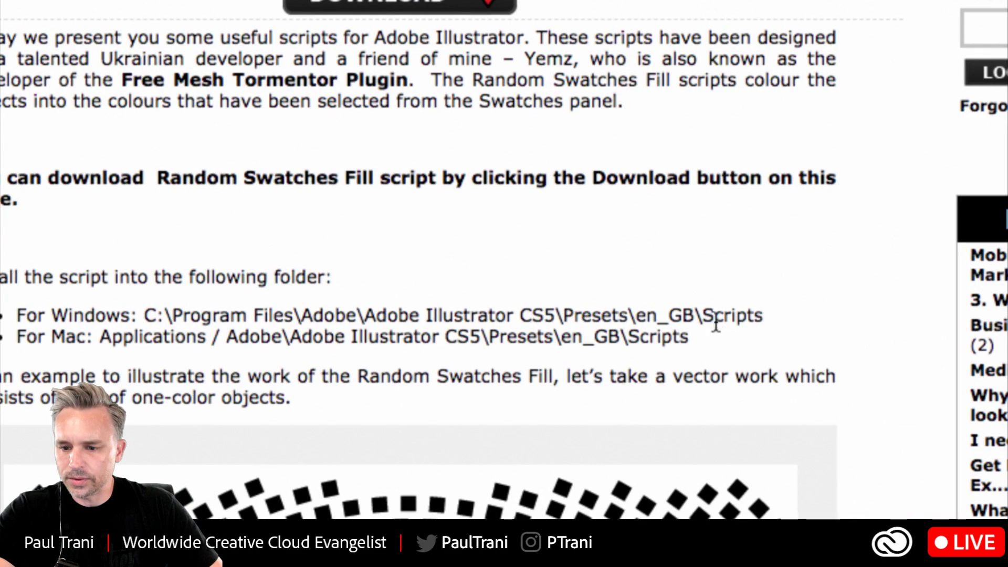
pyautogui.doubleClick(527, 300)
pyautogui.click(94, 243)
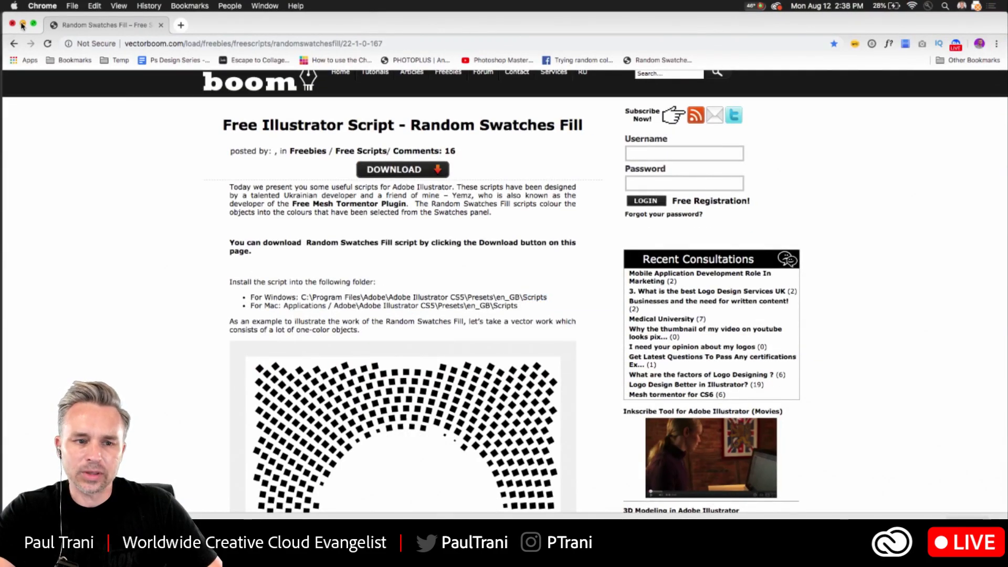
# Minimize Chrome to return to Illustrator, select all of the monster artwork, and view the list of installed scripts
pyautogui.click(22, 25)
pyautogui.click(210, 361)
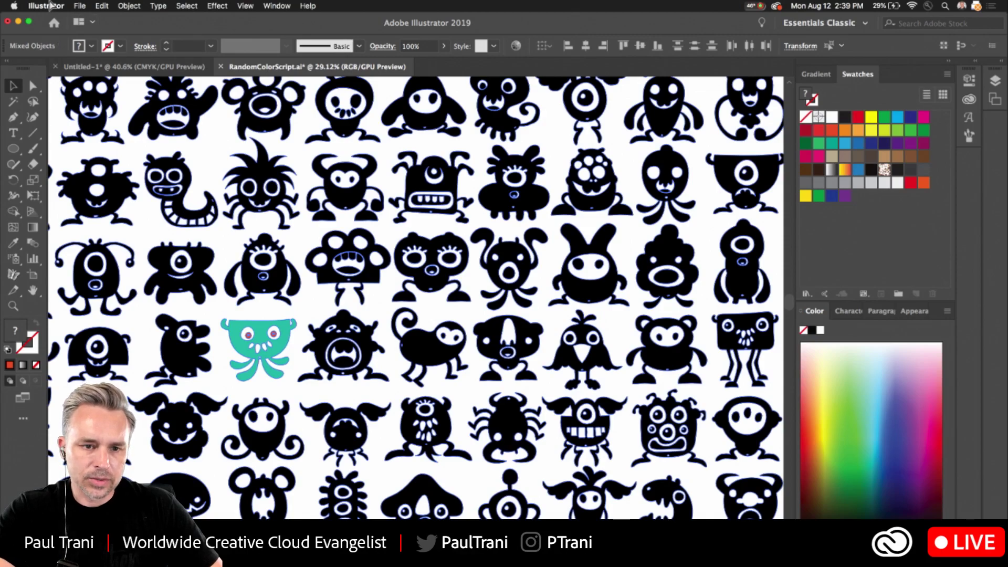
pyautogui.press('super+a')
pyautogui.click(78, 5)
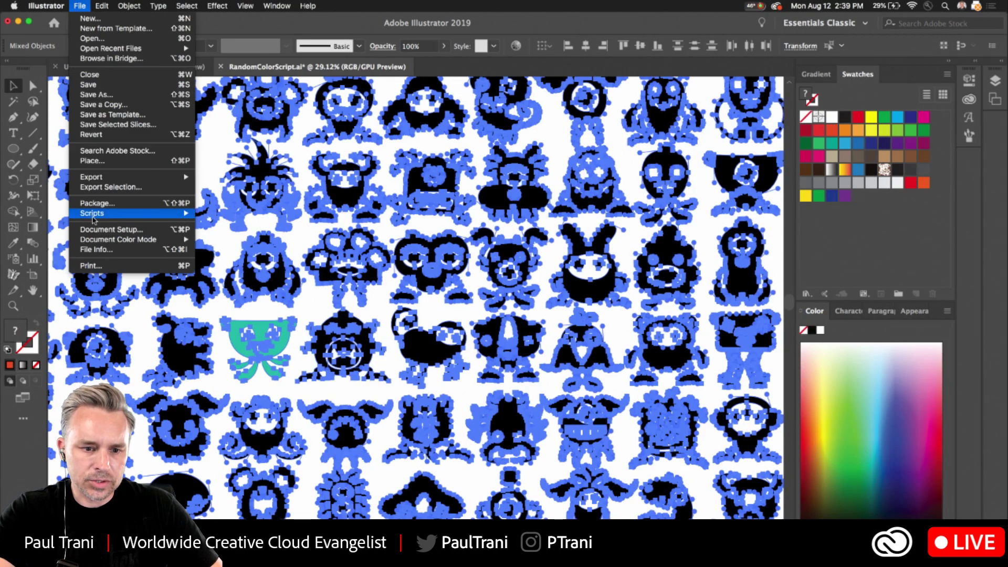
pyautogui.moveTo(94, 215)
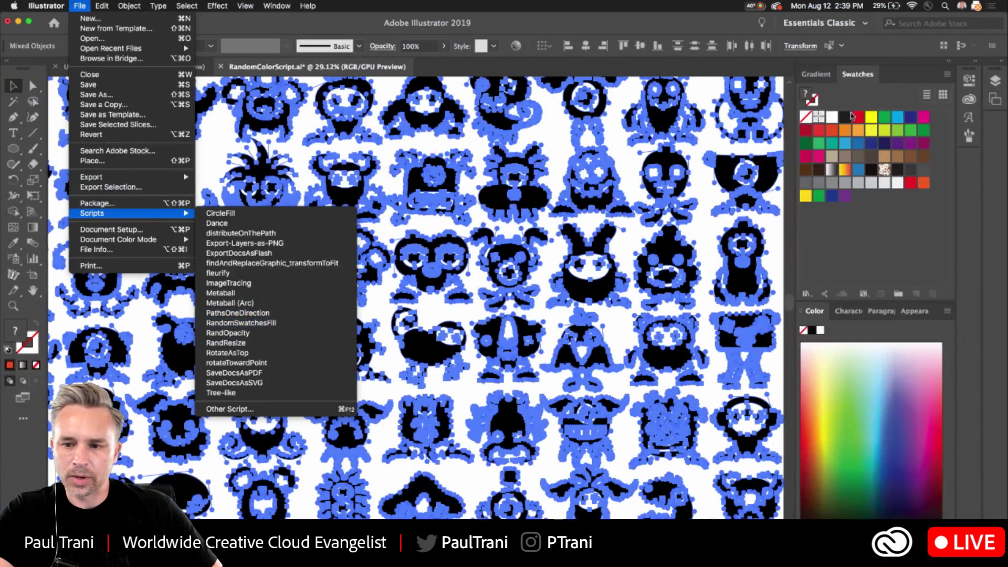
pyautogui.click(840, 280)
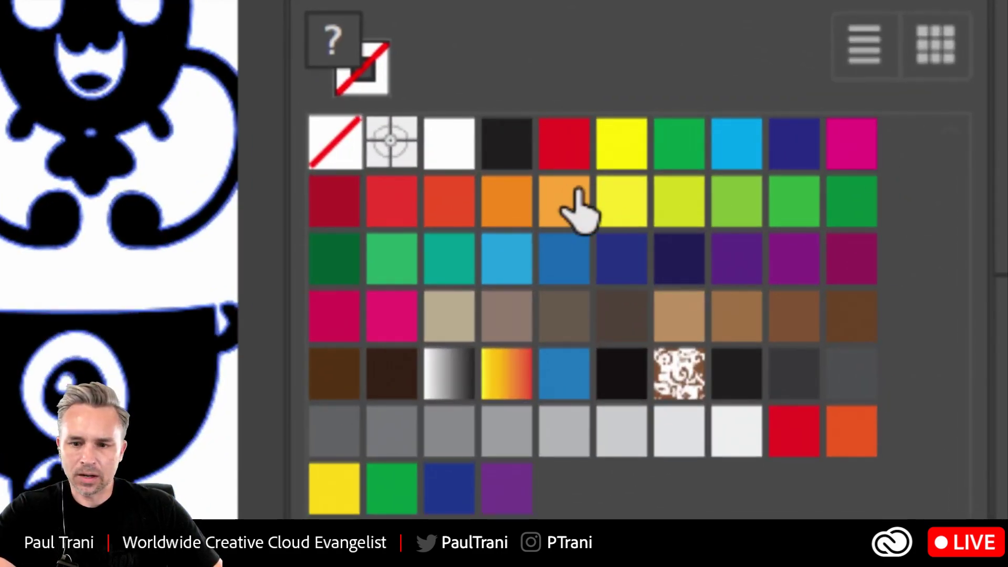
# Select the swatches from CMYK Yellow through magenta and run the RandomSwatchesFill script on the selected monsters
pyautogui.click(622, 153)
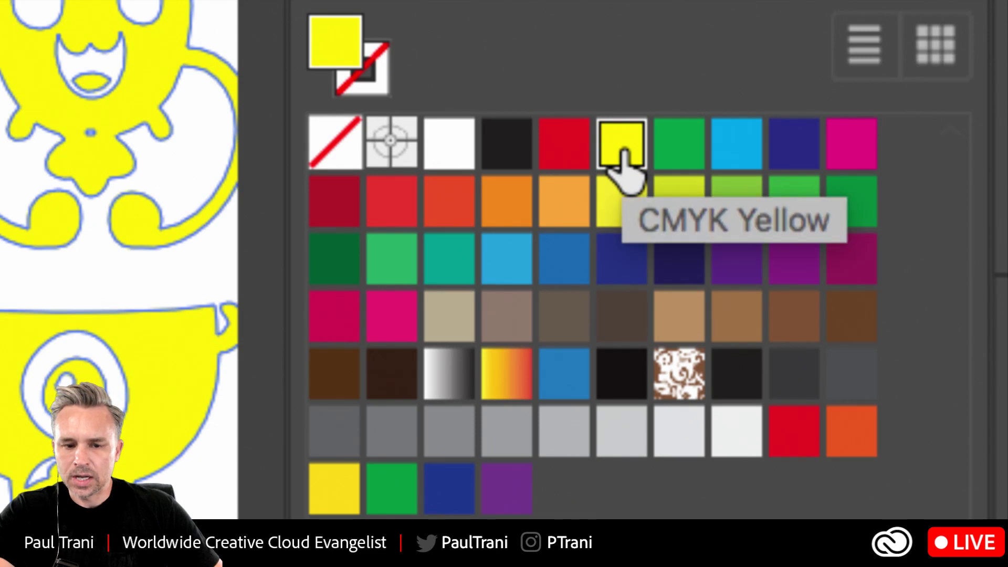
pyautogui.keyDown('shift'); pyautogui.click(861, 155); pyautogui.keyUp('shift')
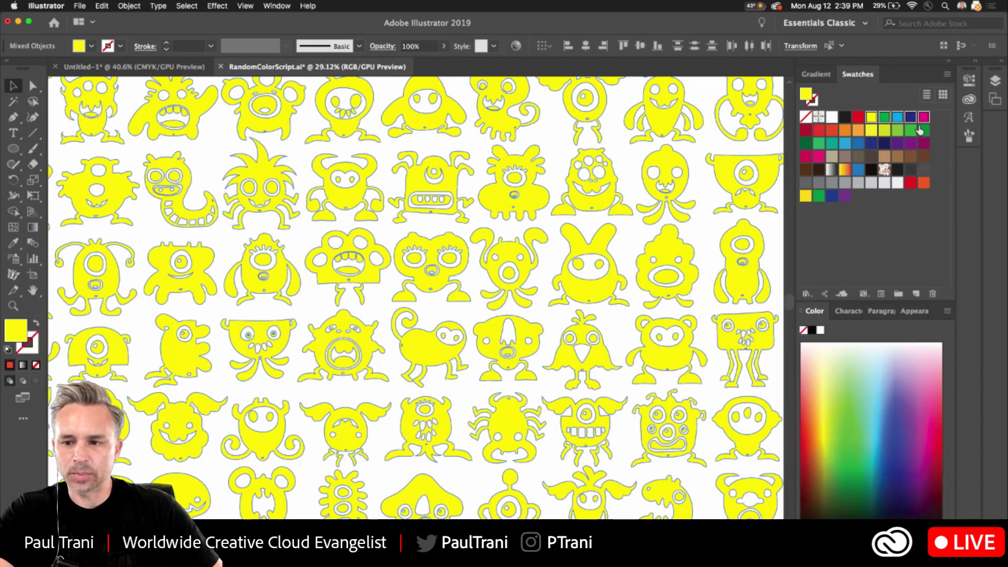
pyautogui.click(80, 5)
pyautogui.moveTo(107, 214)
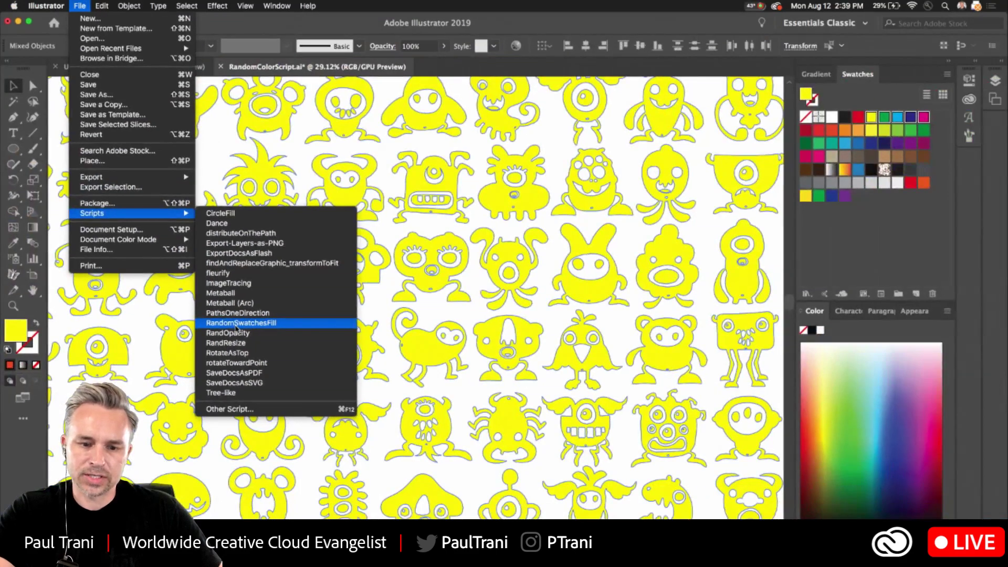
pyautogui.click(236, 324)
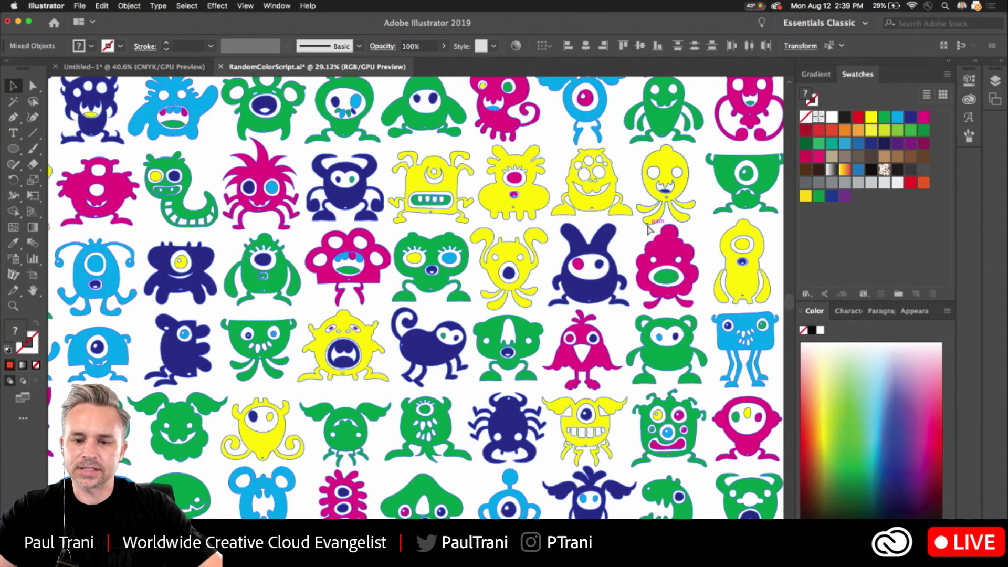
pyautogui.press('super')
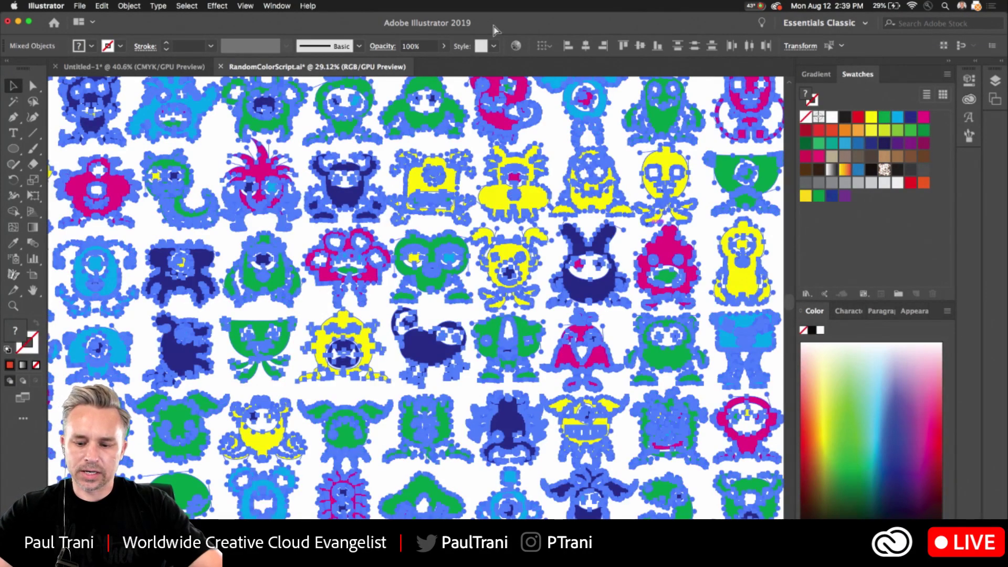
pyautogui.press('super+0')
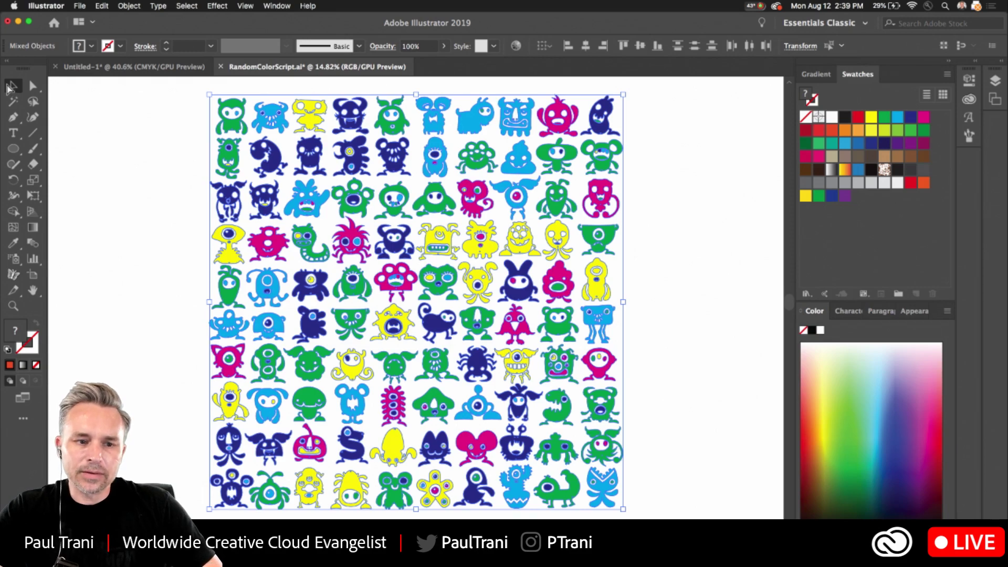
pyautogui.click(158, 172)
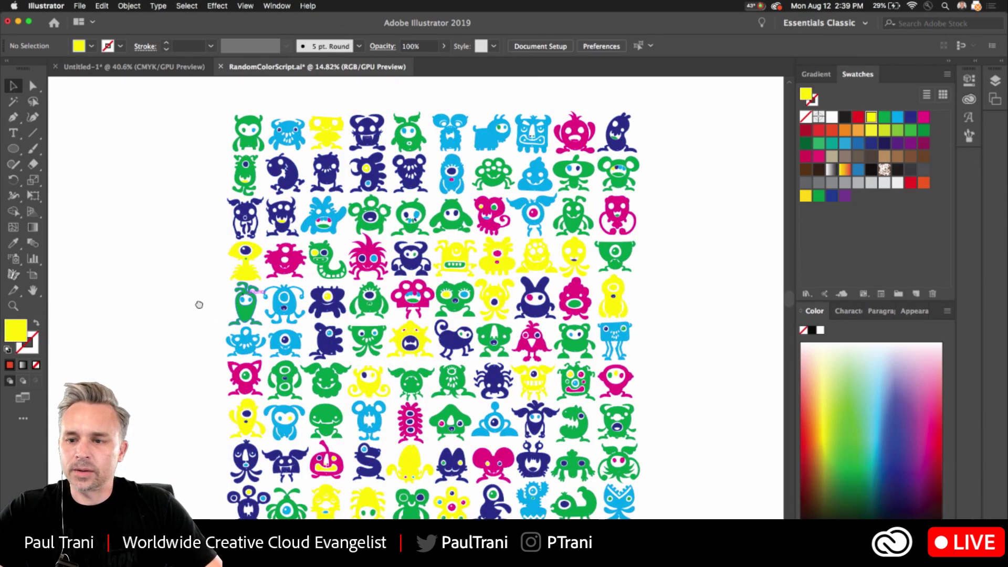
pyautogui.moveTo(198, 300); pyautogui.dragTo(172, 284)
# Recolor the whole monster grid with the RandomSwatchesFill script, using the four green swatches from yellow-green through C=85 M=10 Y=100 K=10
pyautogui.moveTo(178, 85); pyautogui.dragTo(646, 506)
pyautogui.scroll(5, 431, 295)
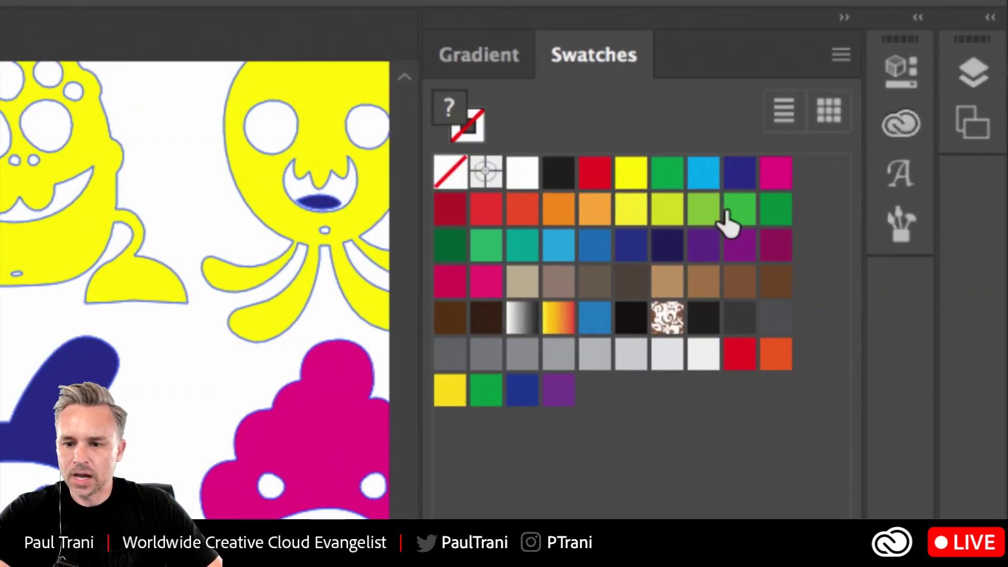
pyautogui.click(664, 217)
pyautogui.keyDown('shift'); pyautogui.click(776, 221); pyautogui.keyUp('shift')
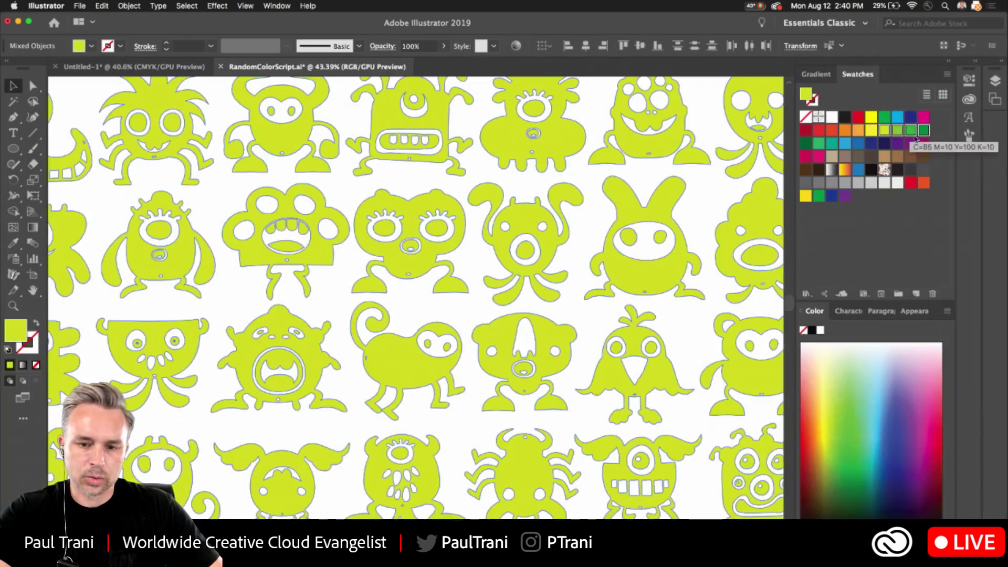
pyautogui.click(79, 6)
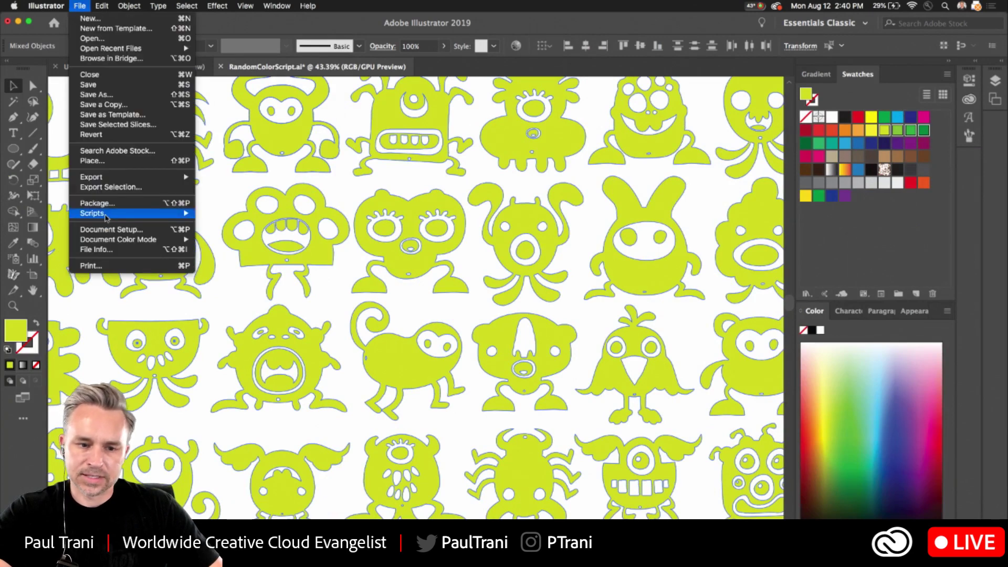
pyautogui.moveTo(108, 215)
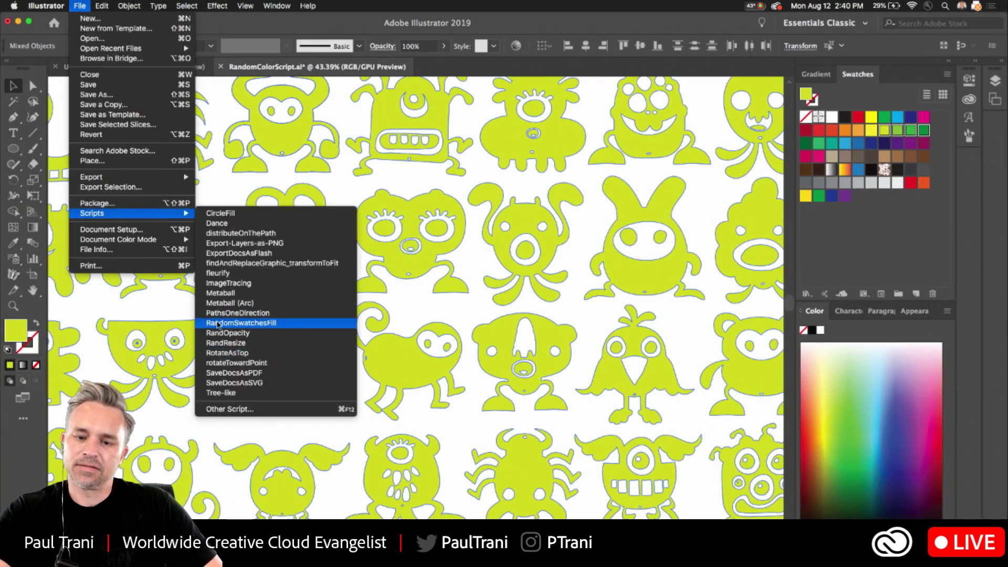
pyautogui.click(259, 324)
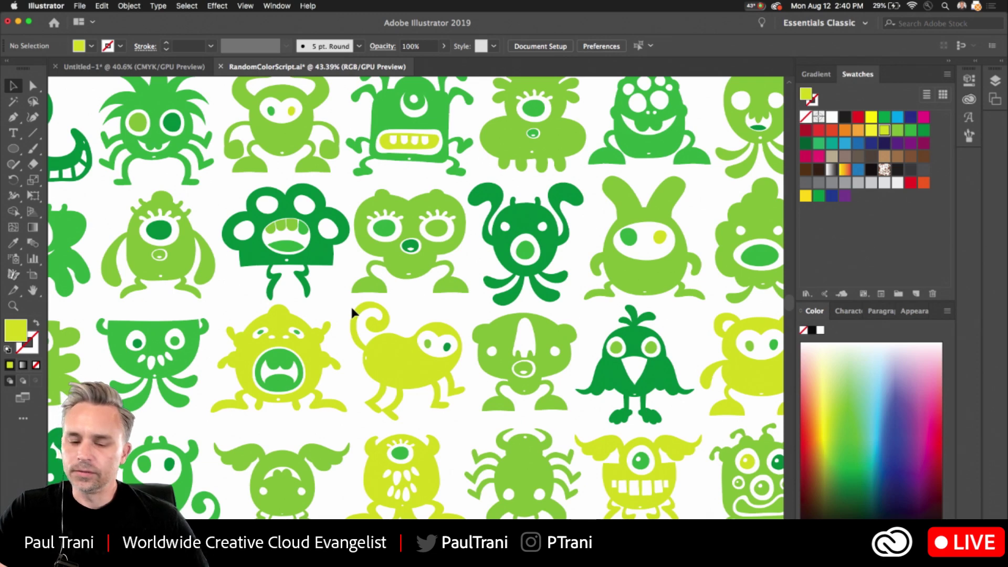
# Examine the green monster grid both as a whole and up close, leaving nothing selected
pyautogui.scroll(-5, 351, 305)
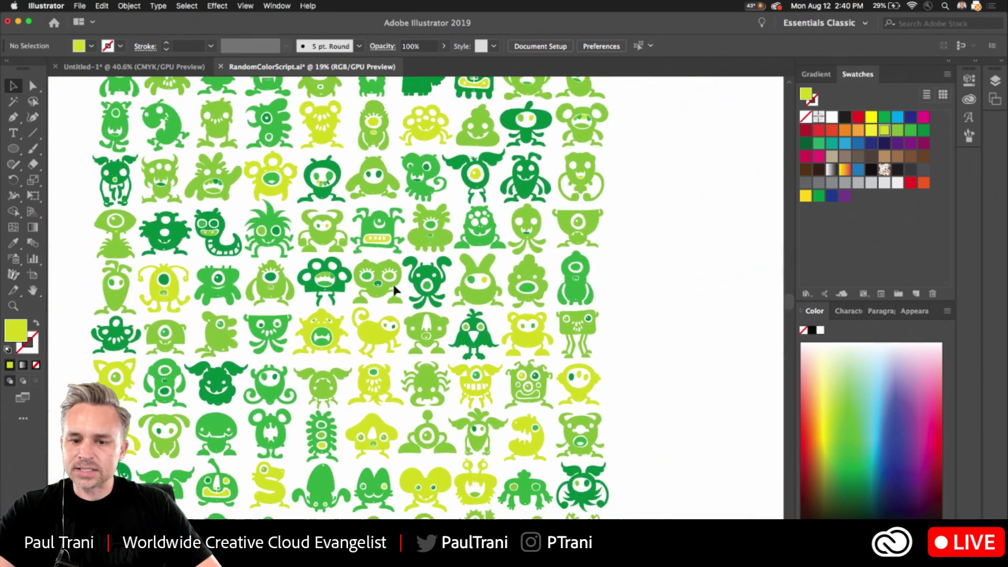
pyautogui.hscroll(-3, 317, 231)
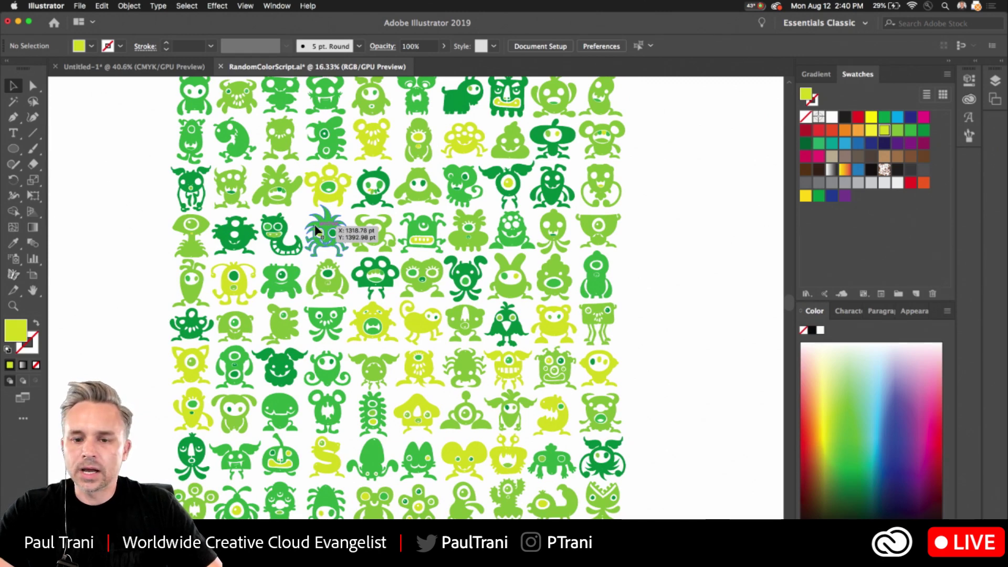
pyautogui.scroll(-3, 317, 231)
pyautogui.moveTo(200, 115); pyautogui.dragTo(523, 458)
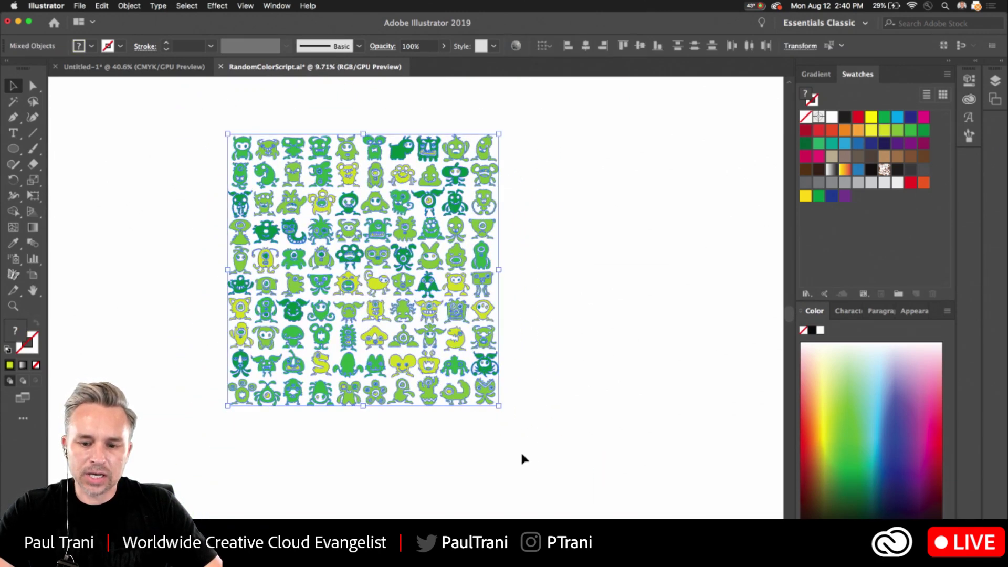
pyautogui.press('space')
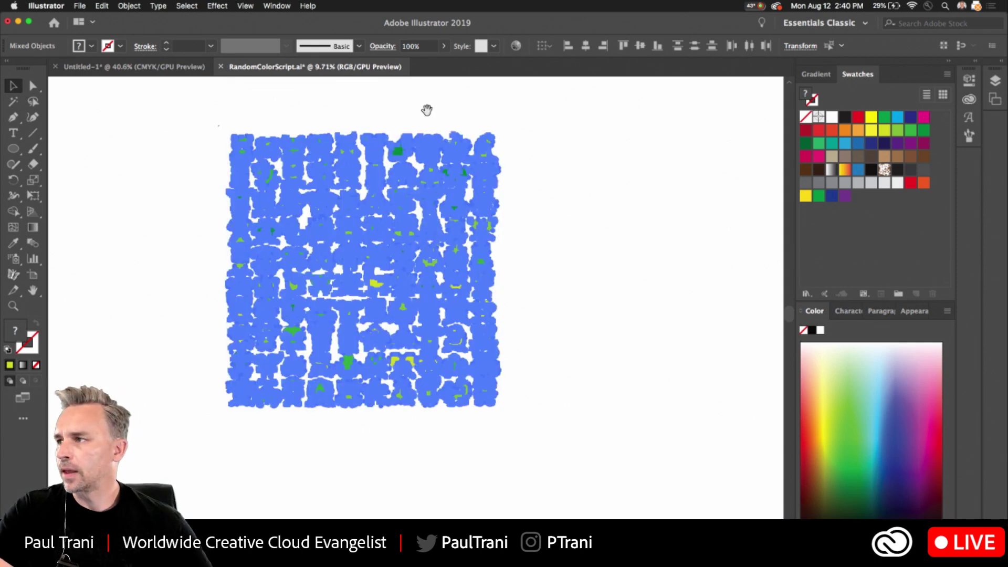
pyautogui.press('b')
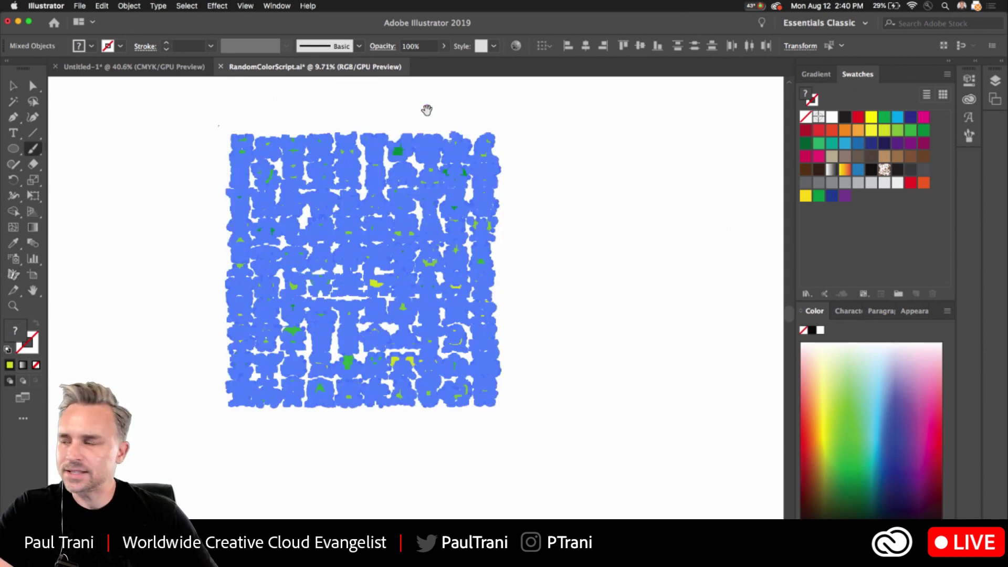
pyautogui.press('super+shift+a')
pyautogui.press('v')
pyautogui.scroll(3, 174, 226)
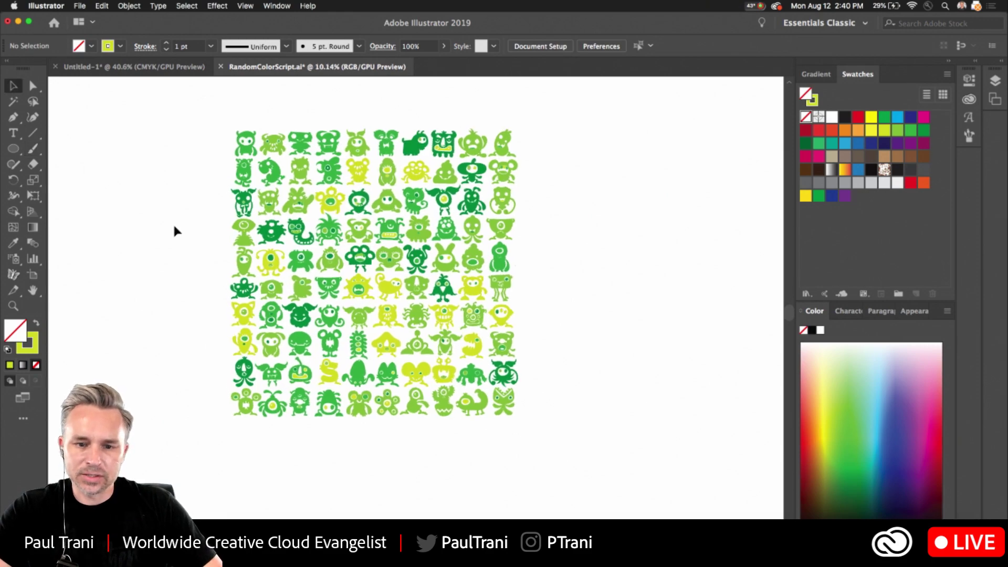
pyautogui.scroll(4, 518, 290)
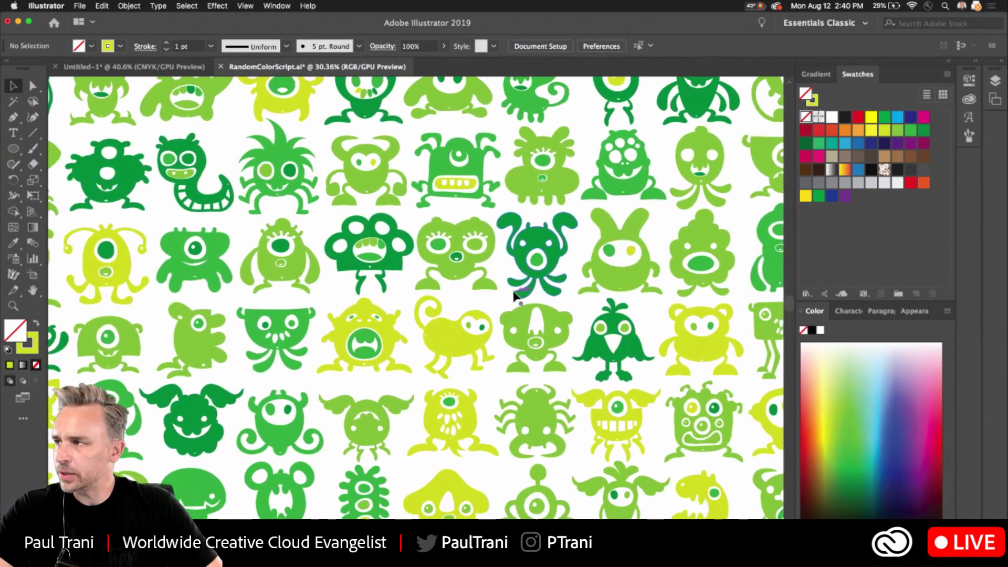
pyautogui.scroll(-4, 514, 298)
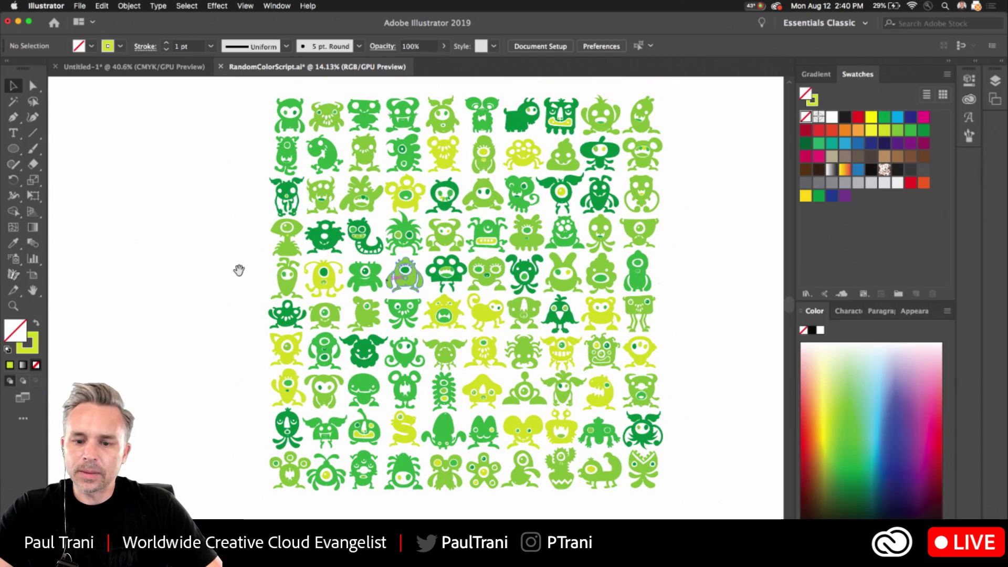
pyautogui.hscroll(6, 414, 281)
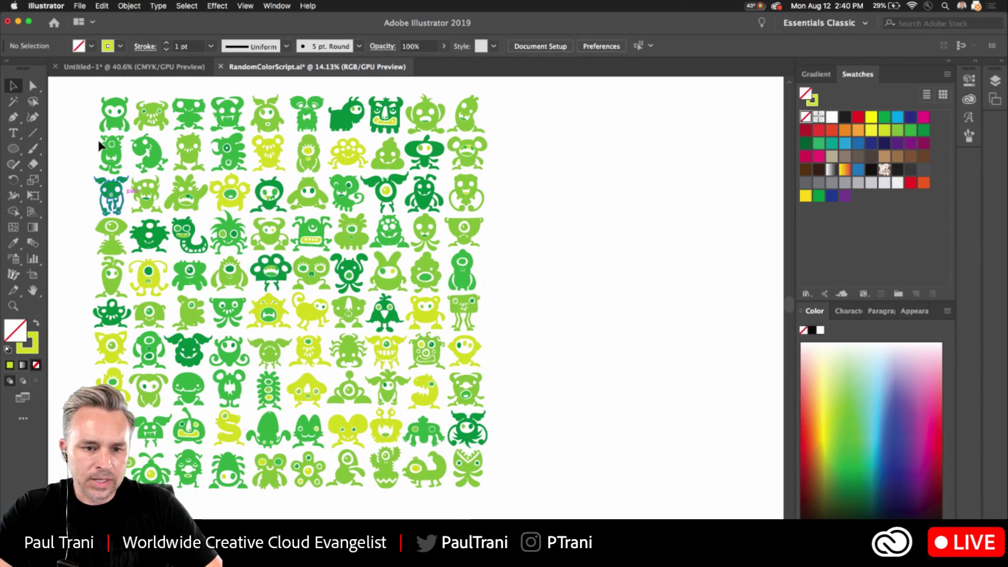
pyautogui.moveTo(500, 508); pyautogui.dragTo(99, 128)
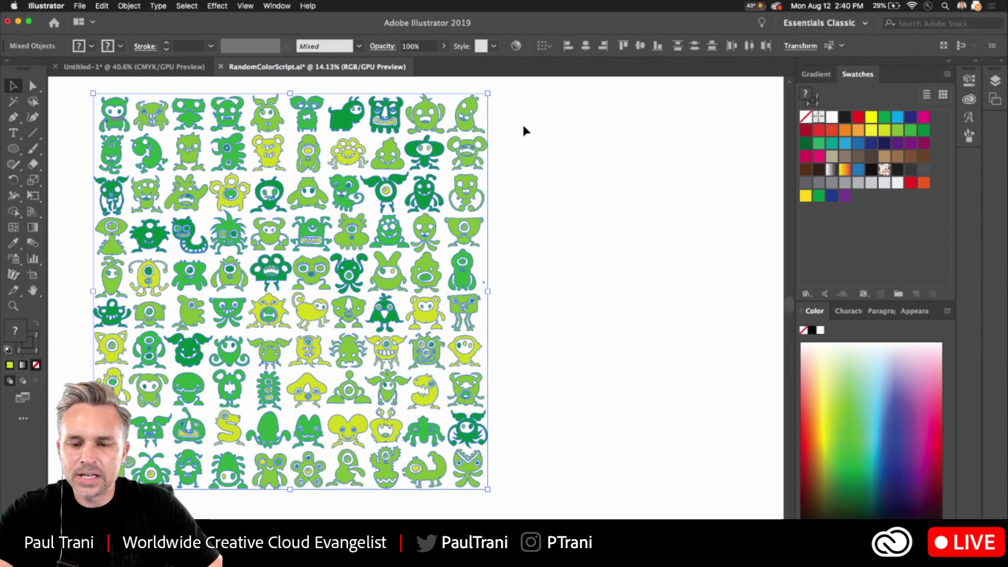
pyautogui.press('super+h')
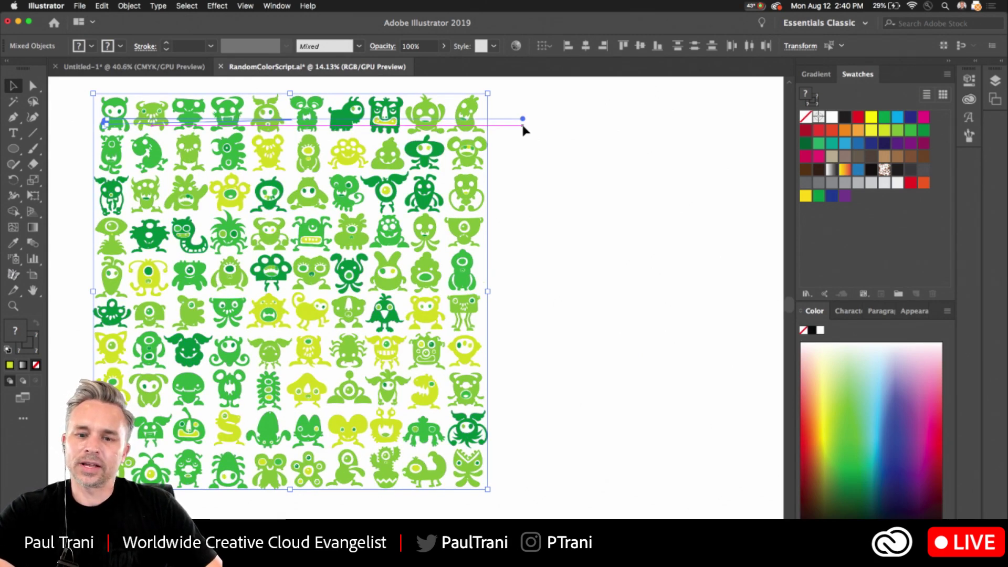
pyautogui.click(522, 128)
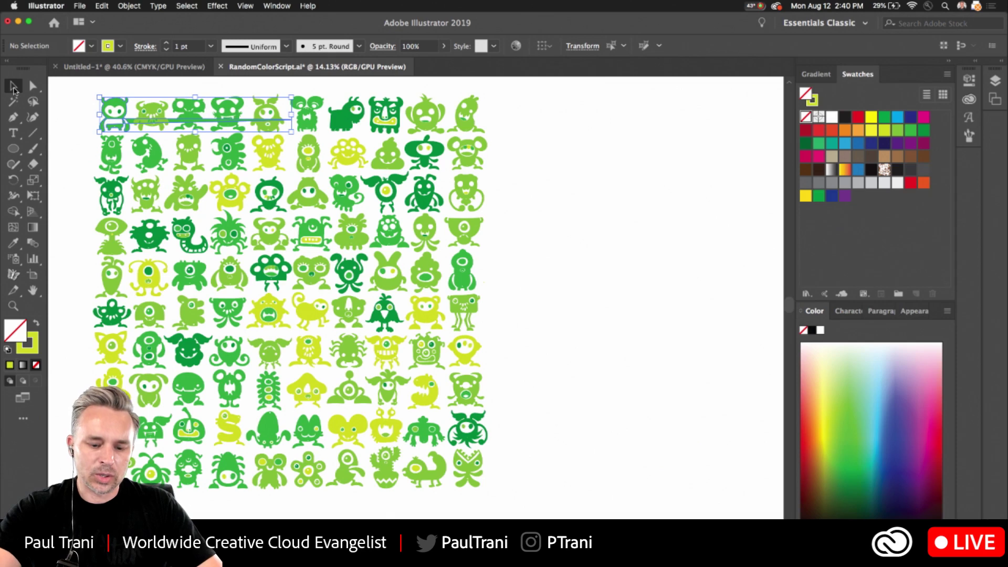
pyautogui.press('super+z')
pyautogui.moveTo(76, 85); pyautogui.dragTo(599, 510)
pyautogui.moveTo(115, 102); pyautogui.dragTo(526, 115)
pyautogui.press('super+z')
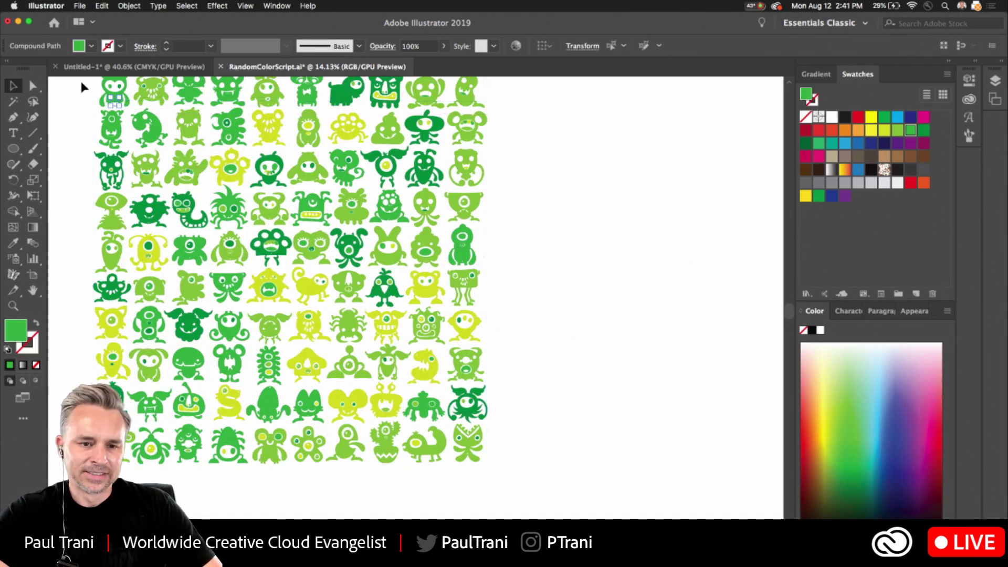
# Select all of the green monster artwork and open the Recolor Artwork dialog for it
pyautogui.moveTo(115, 119); pyautogui.dragTo(224, 160)
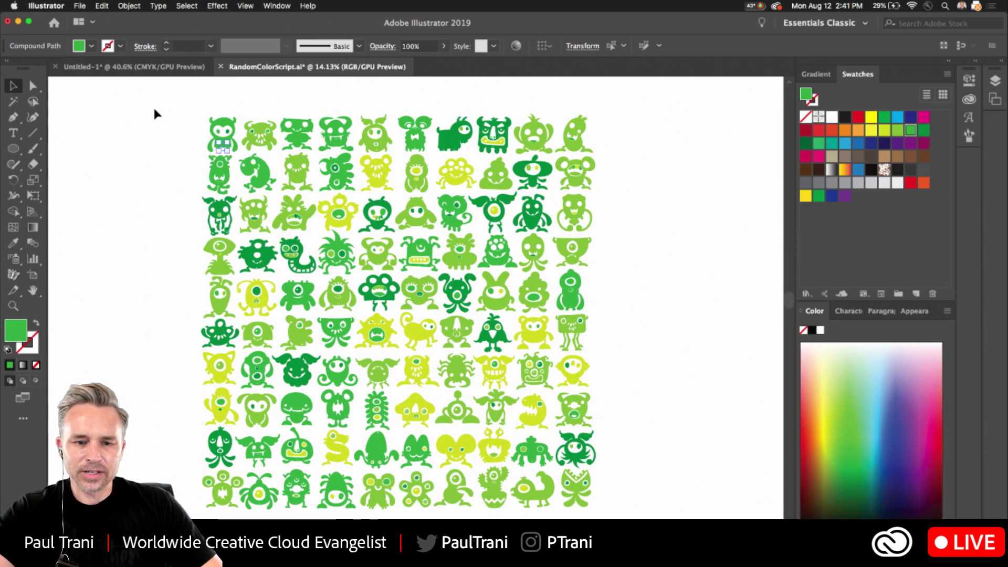
pyautogui.click(175, 103)
pyautogui.scroll(-3, 400, 294)
pyautogui.press('super+a')
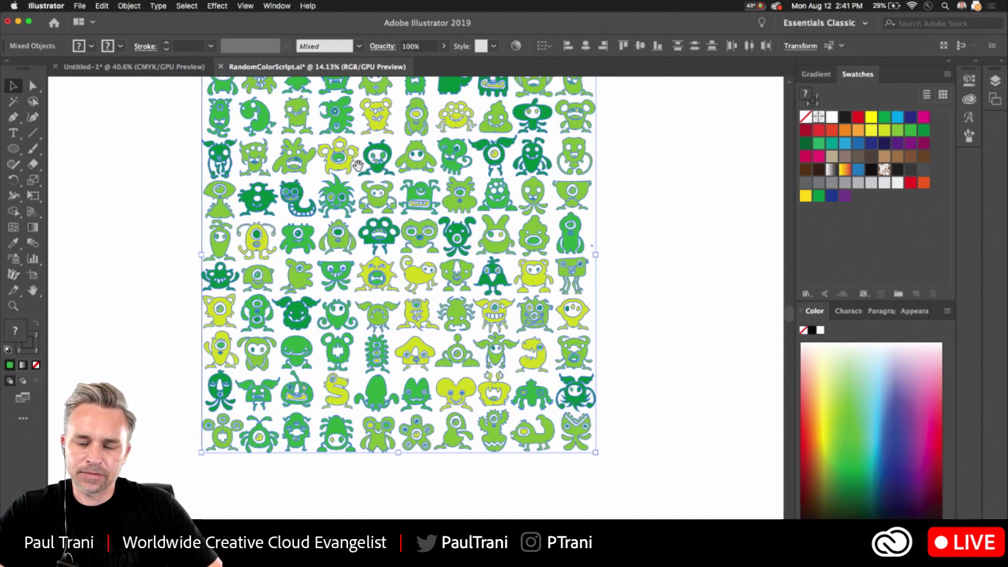
pyautogui.moveTo(359, 183); pyautogui.dragTo(360, 190)
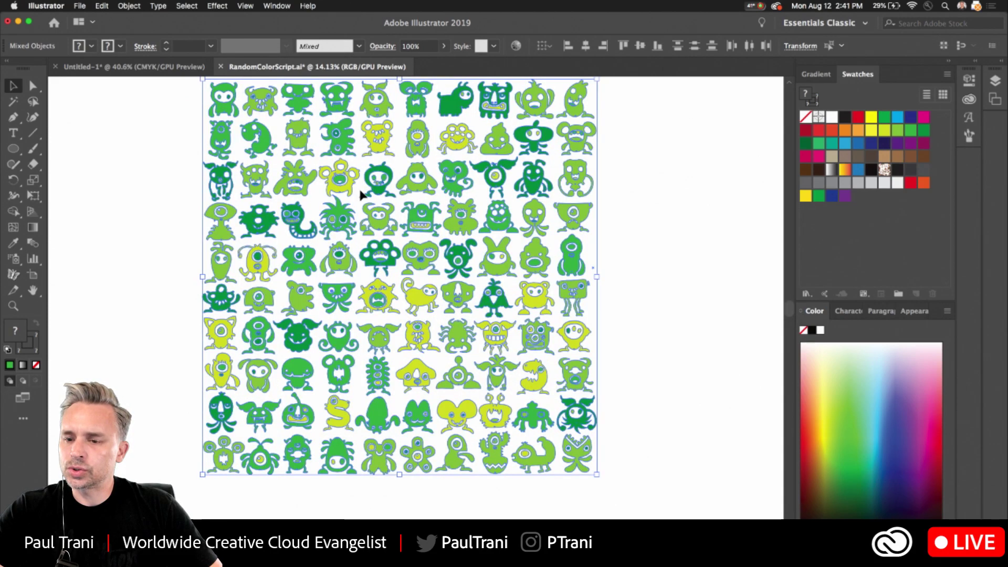
pyautogui.click(80, 6)
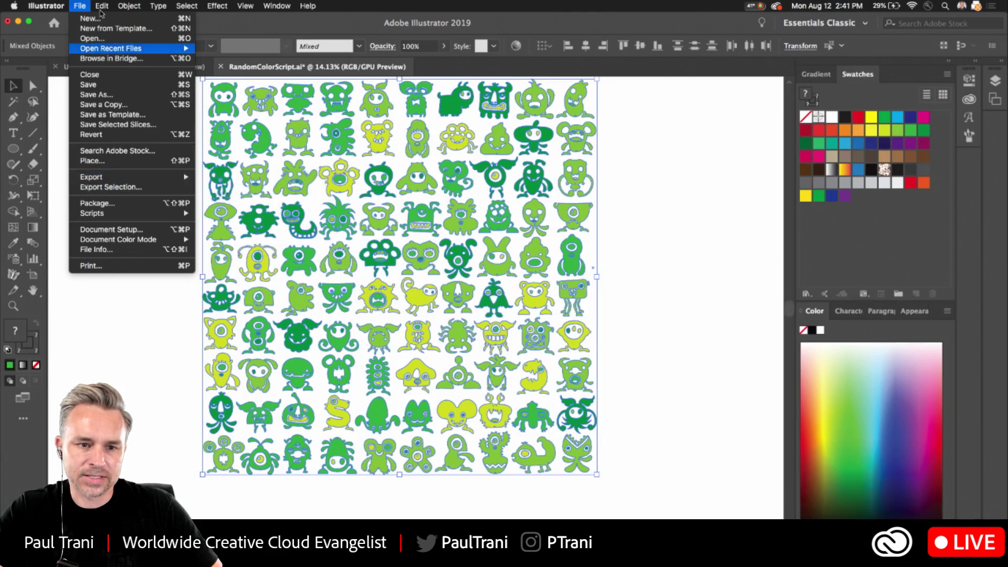
pyautogui.moveTo(101, 6)
pyautogui.moveTo(109, 183)
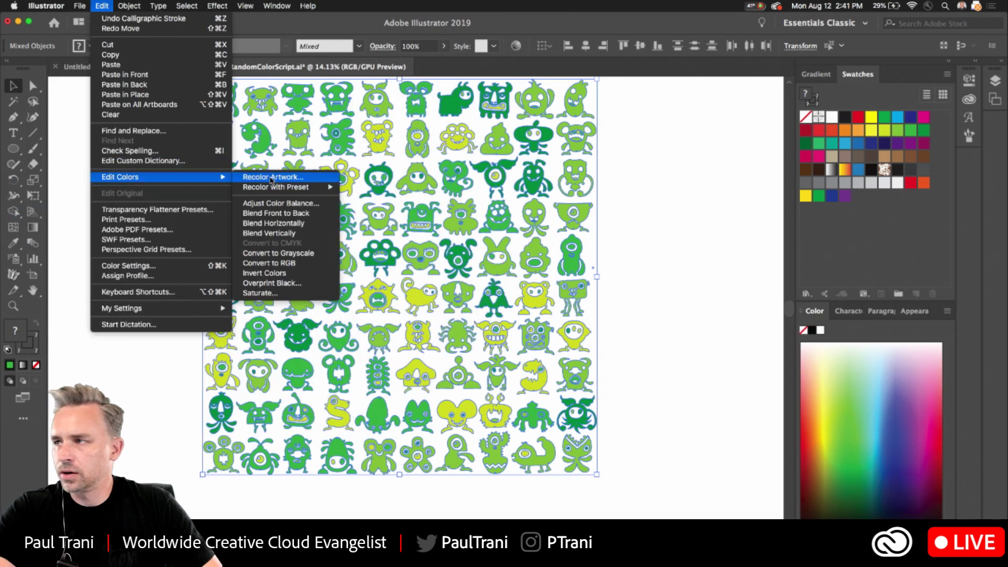
pyautogui.click(269, 176)
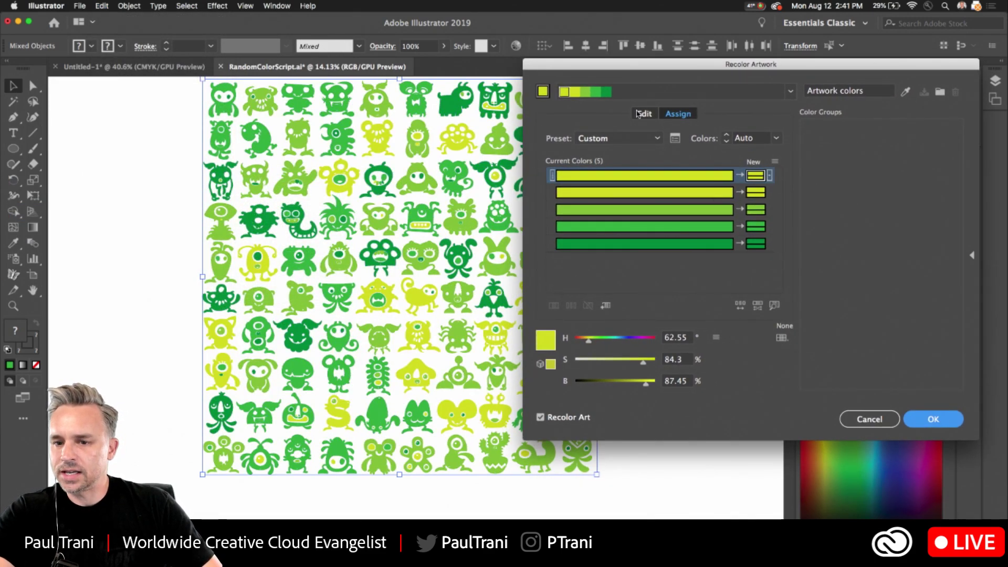
# Link the harmony colors on the color wheel, rotate them to a green-to-navy range with the base hue at about 123°, and apply the recoloring
pyautogui.click(644, 115)
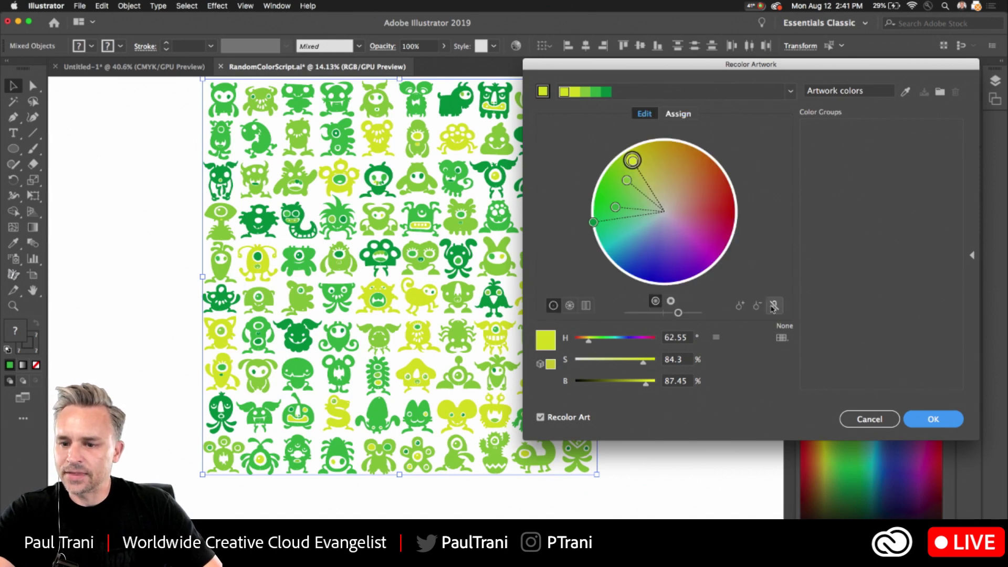
pyautogui.moveTo(632, 160); pyautogui.dragTo(585, 230)
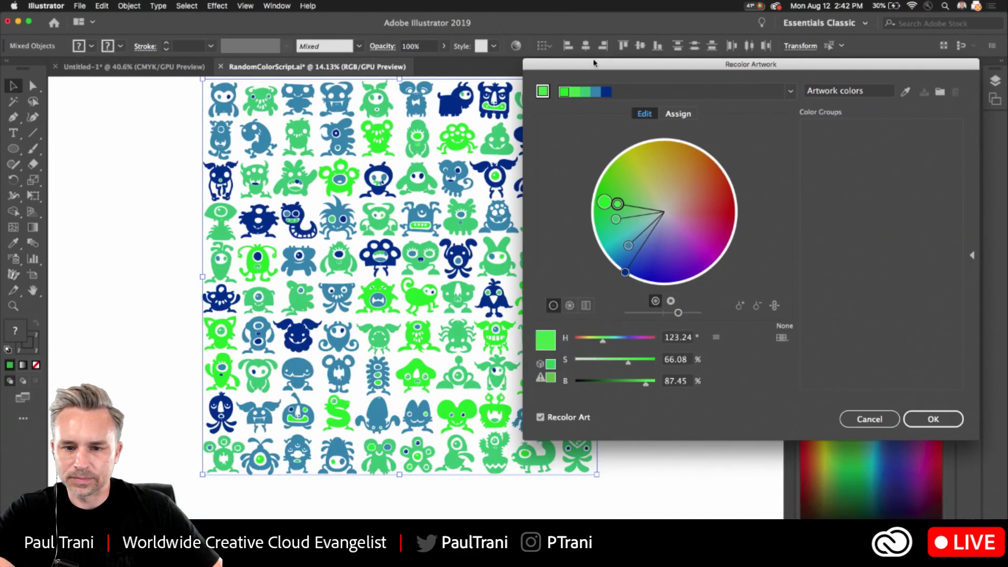
pyautogui.moveTo(594, 63); pyautogui.dragTo(582, 83)
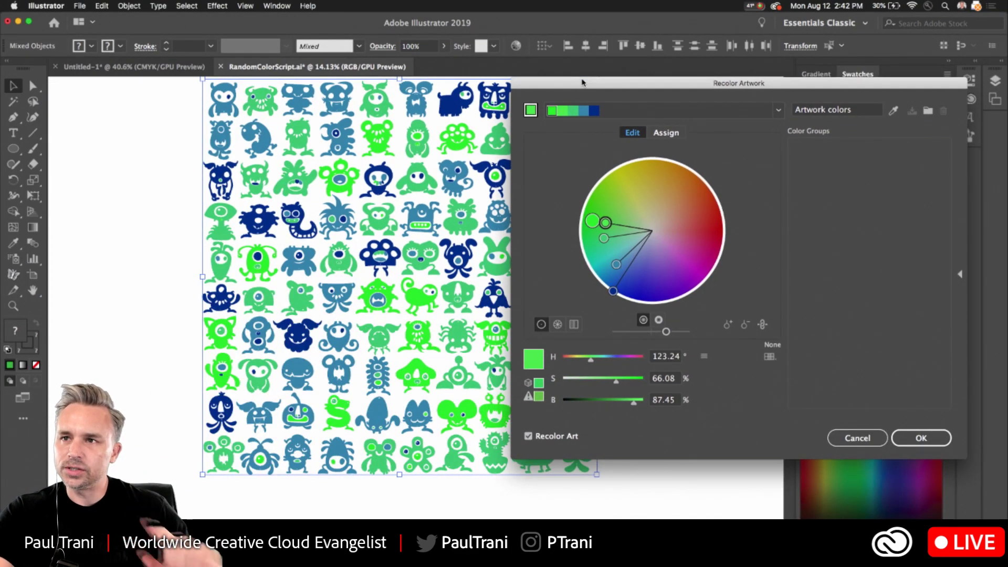
pyautogui.click(925, 439)
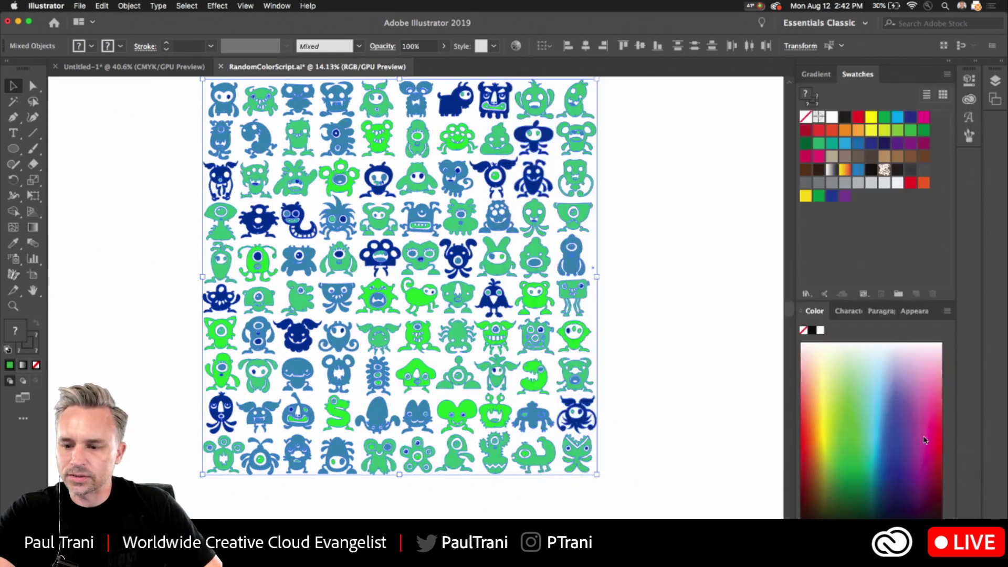
# Display the selected monster grid as outlines and view its anchor points slightly closer
pyautogui.click(120, 9)
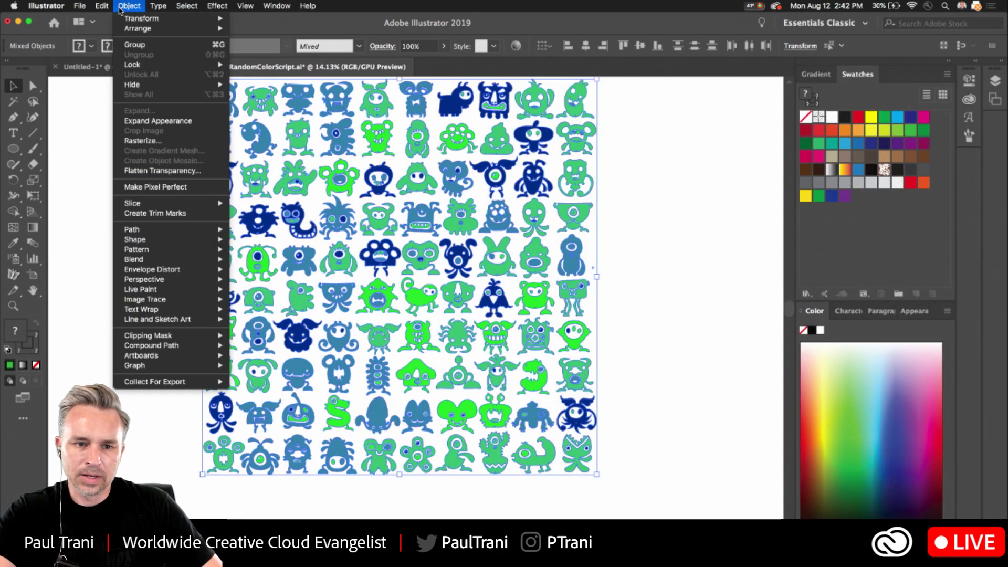
pyautogui.click(121, 6)
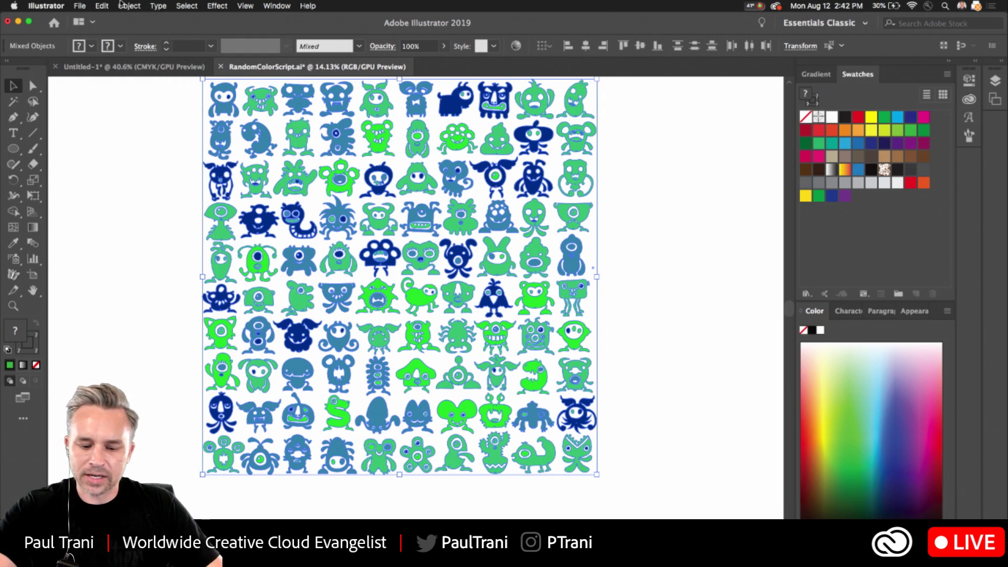
pyautogui.press('super+y')
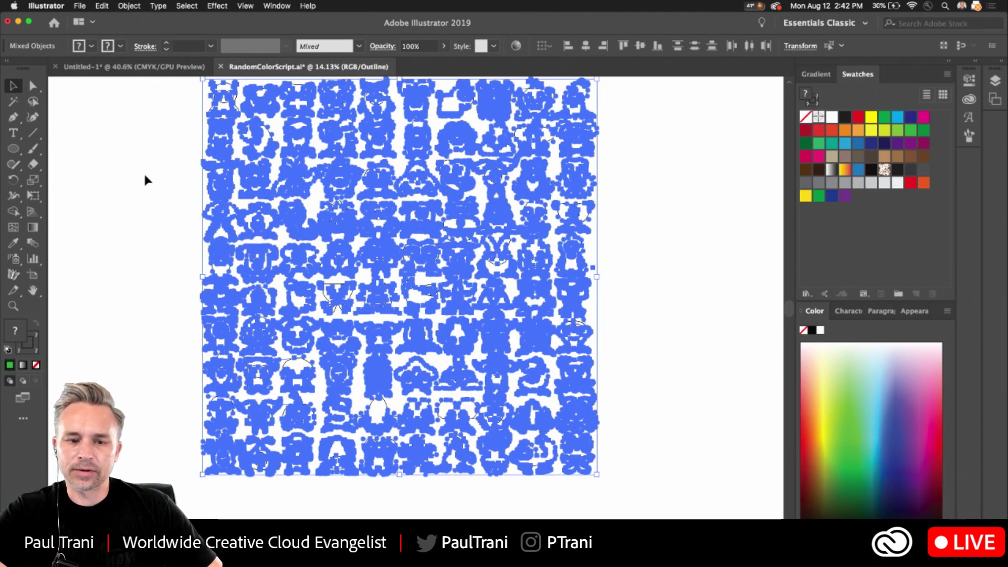
pyautogui.scroll(1, 366, 217)
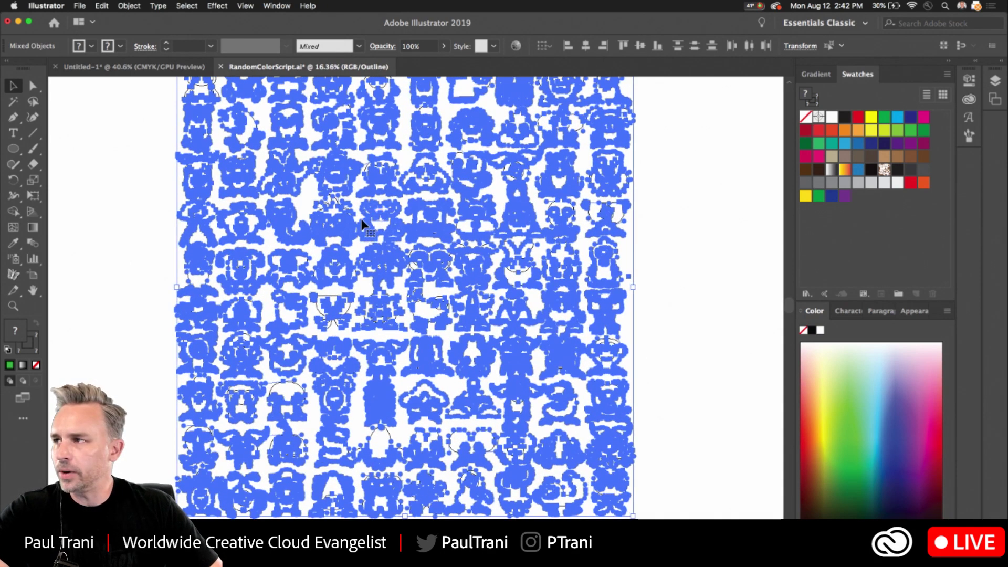
# Simplify all selected monster paths with a curve precision of 19% and preview enabled
pyautogui.click(129, 6)
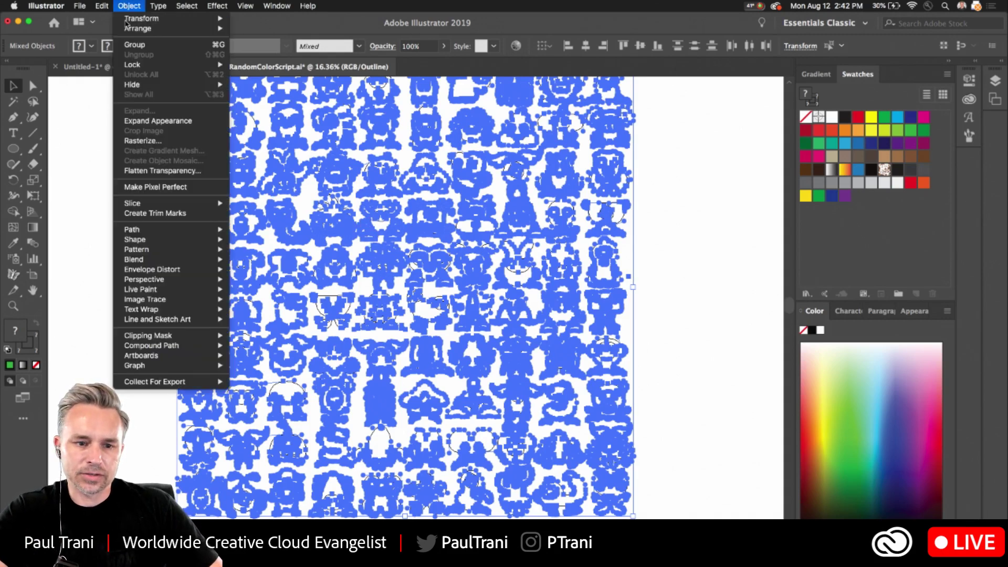
pyautogui.moveTo(133, 233)
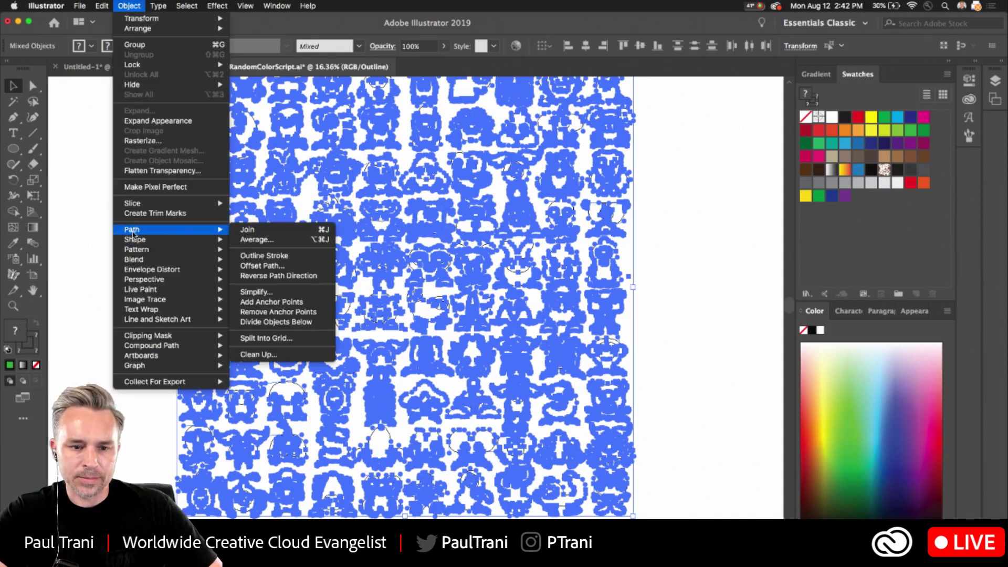
pyautogui.click(265, 293)
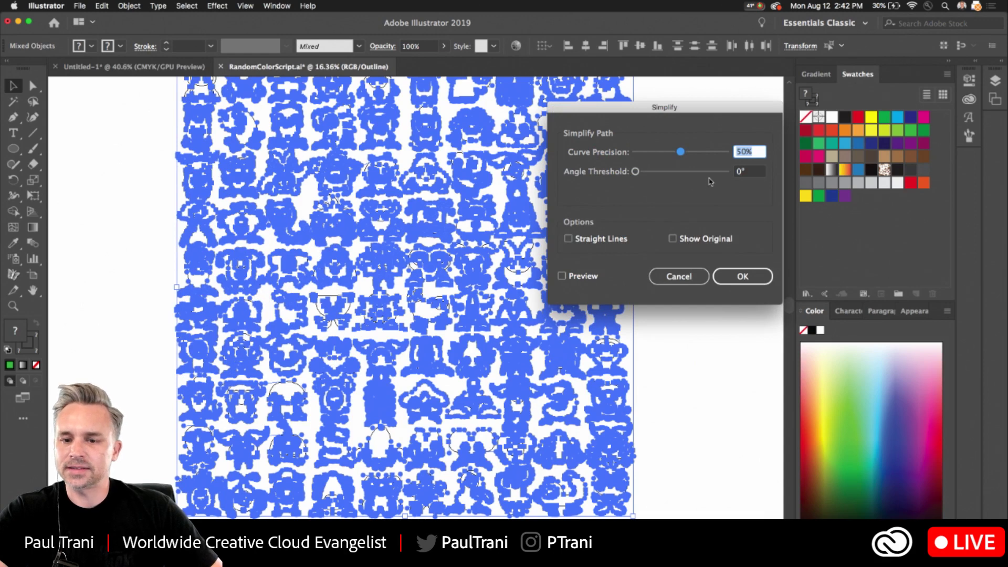
pyautogui.click(727, 153)
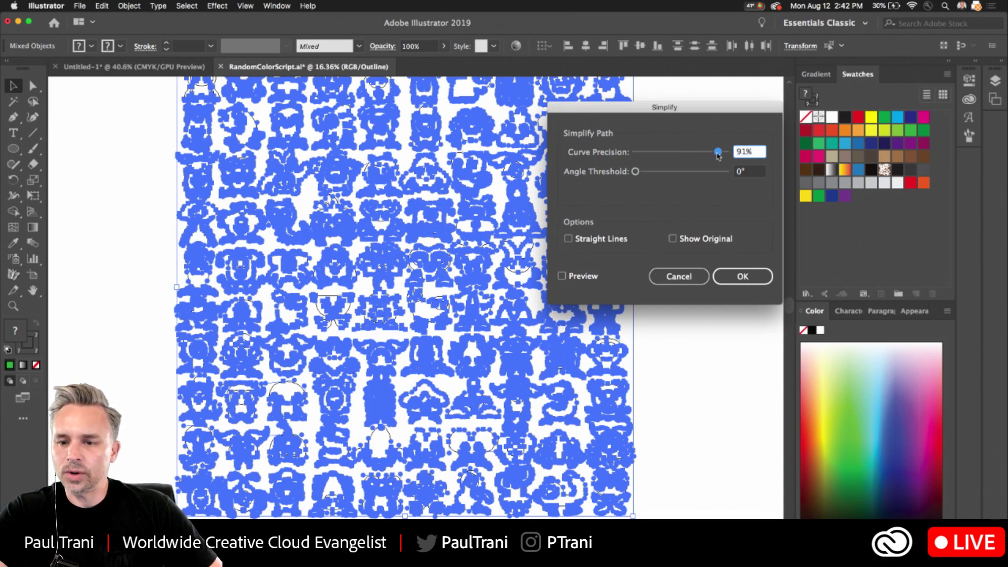
pyautogui.click(563, 277)
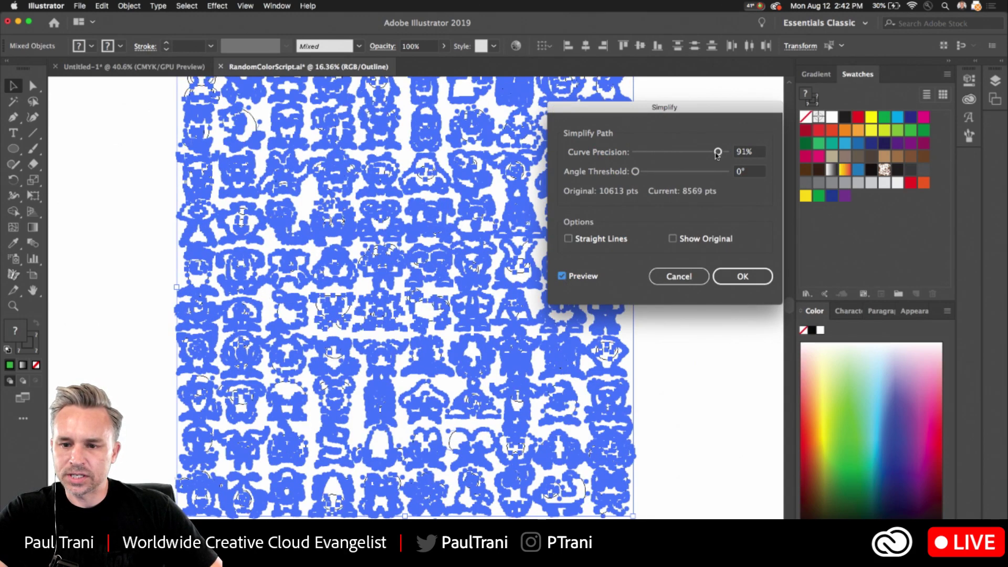
pyautogui.moveTo(718, 152); pyautogui.dragTo(653, 155)
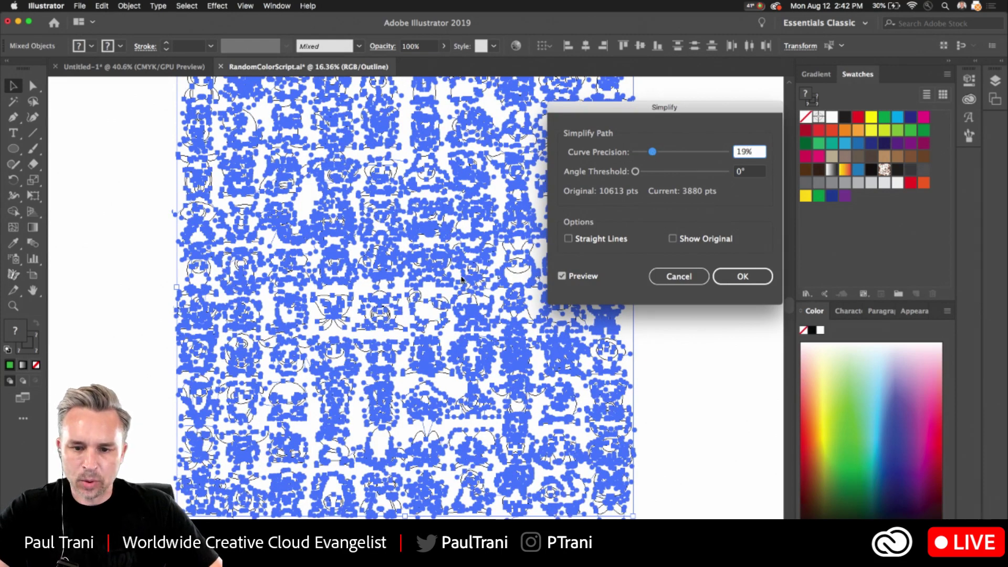
pyautogui.click(739, 277)
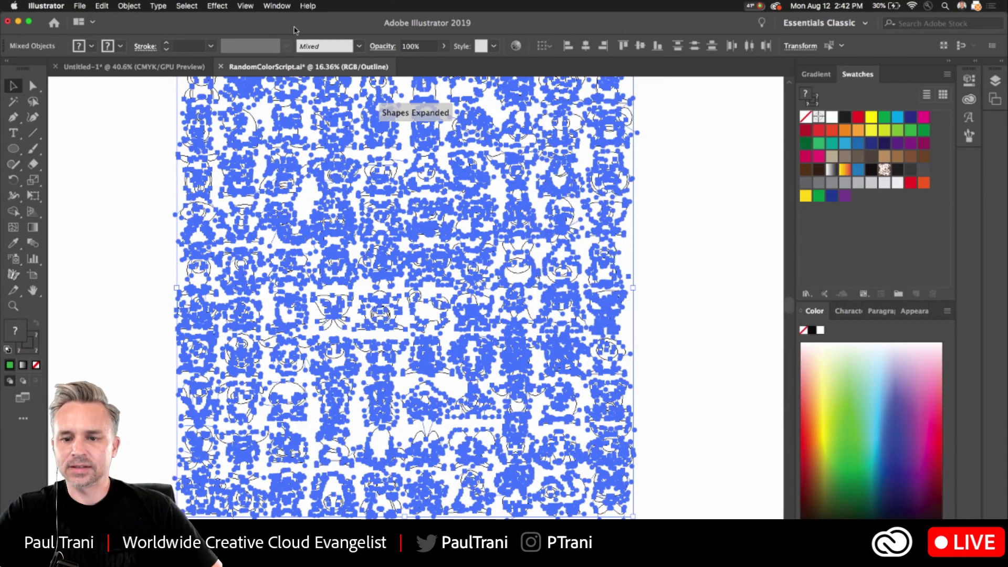
# Return to the colored preview, deselect the artwork, and examine the whole simplified monster grid
pyautogui.press('super+y')
pyautogui.click(150, 155)
pyautogui.press('super+a')
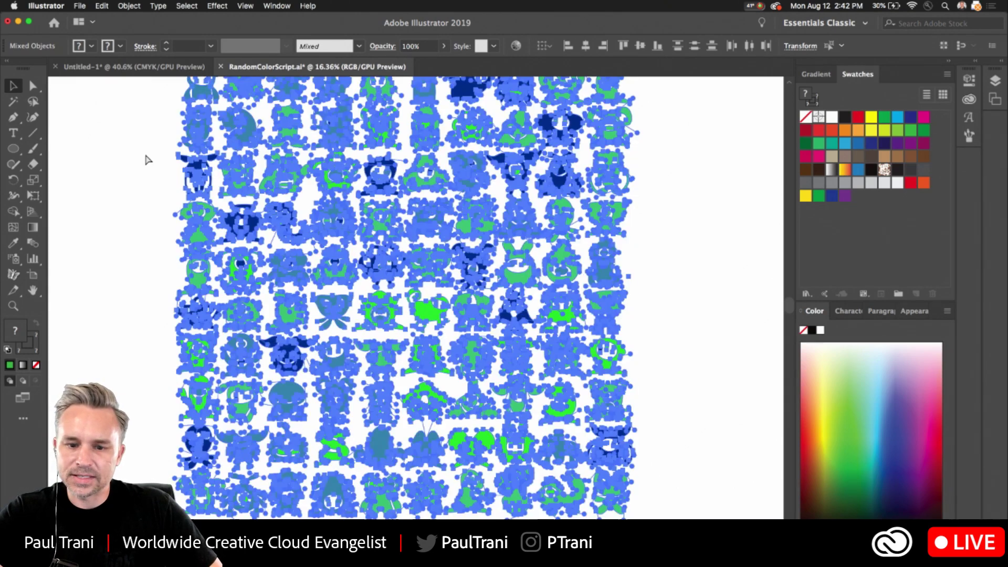
pyautogui.click(139, 157)
pyautogui.scroll(-5, 137, 156)
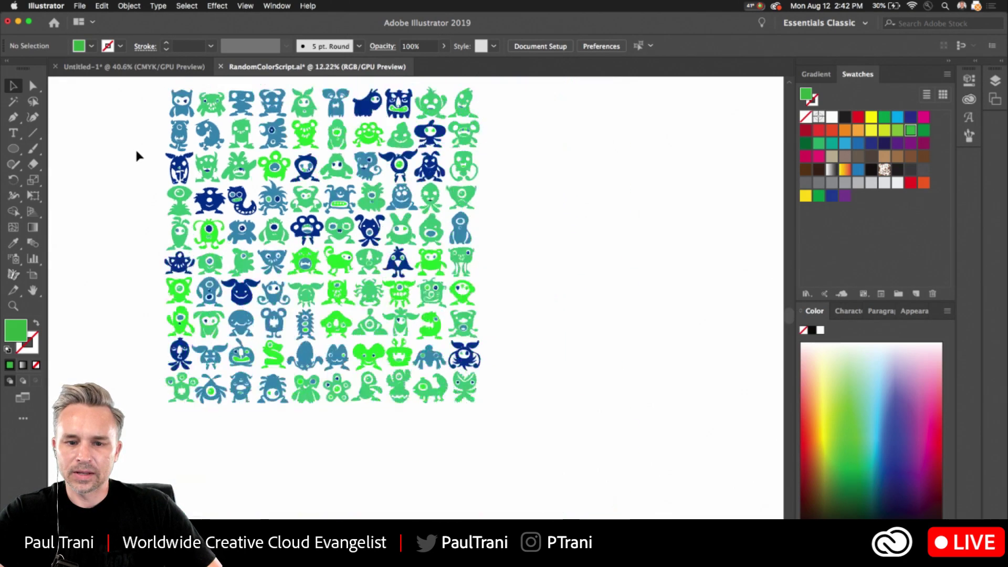
pyautogui.scroll(4, 139, 157)
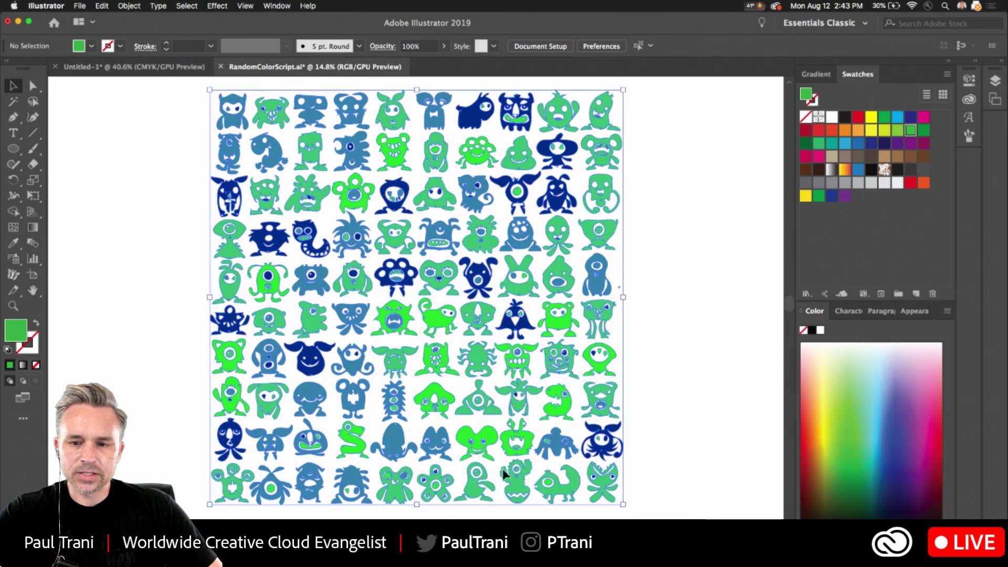
pyautogui.click(102, 6)
pyautogui.moveTo(126, 179)
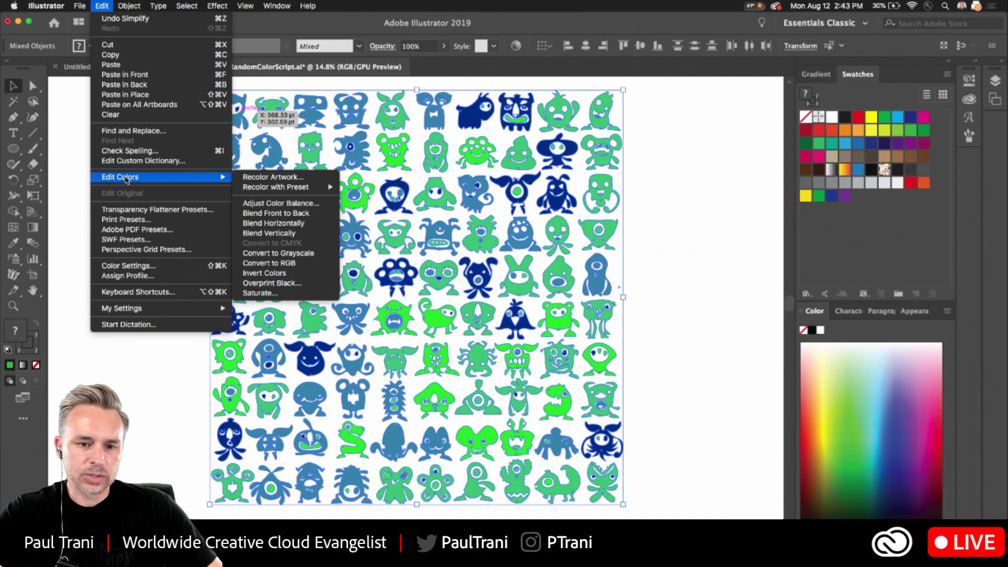
pyautogui.click(270, 177)
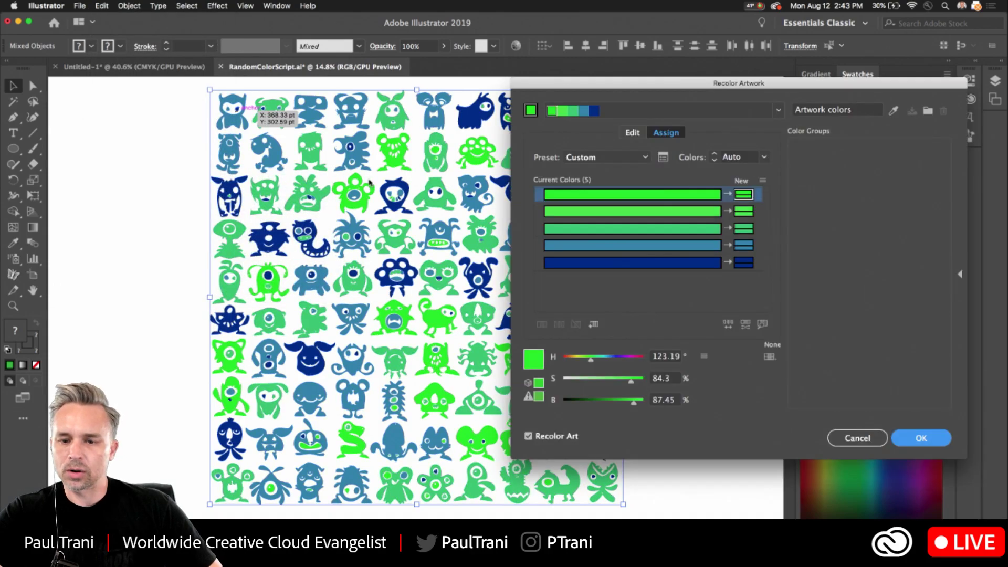
pyautogui.click(855, 437)
# Open the Recolor Artwork dialog for the selected monster grid
pyautogui.click(102, 6)
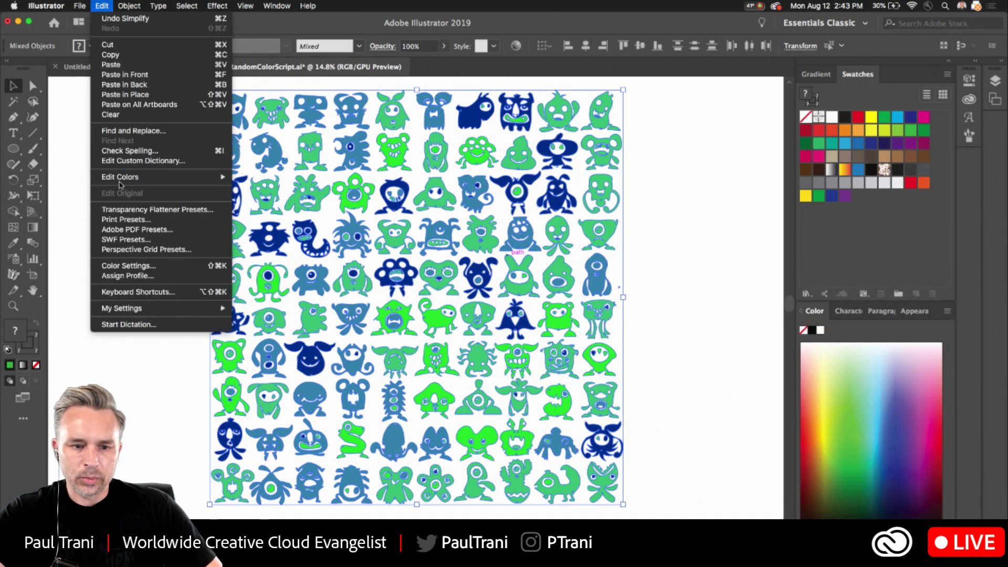
pyautogui.moveTo(121, 177)
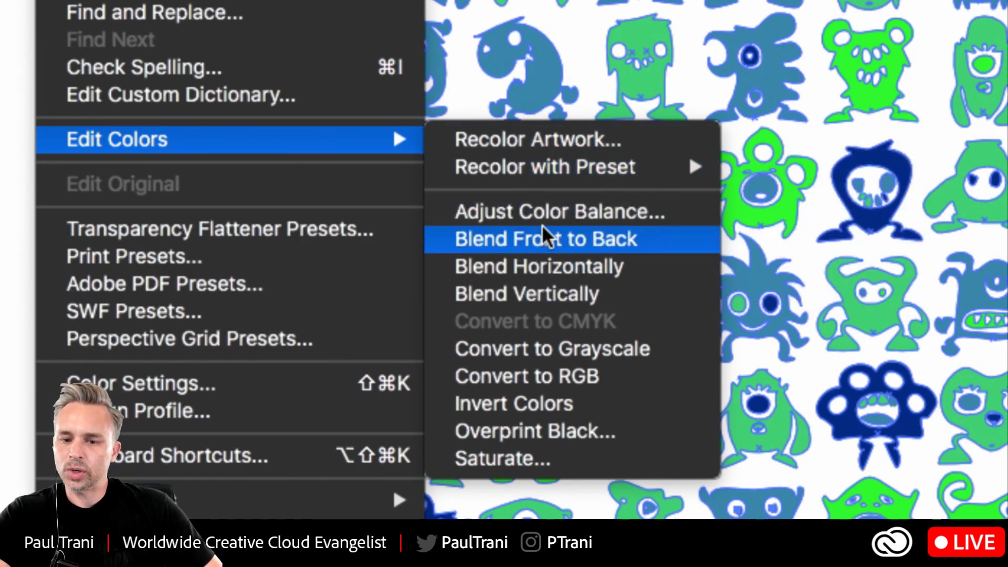
pyautogui.click(538, 138)
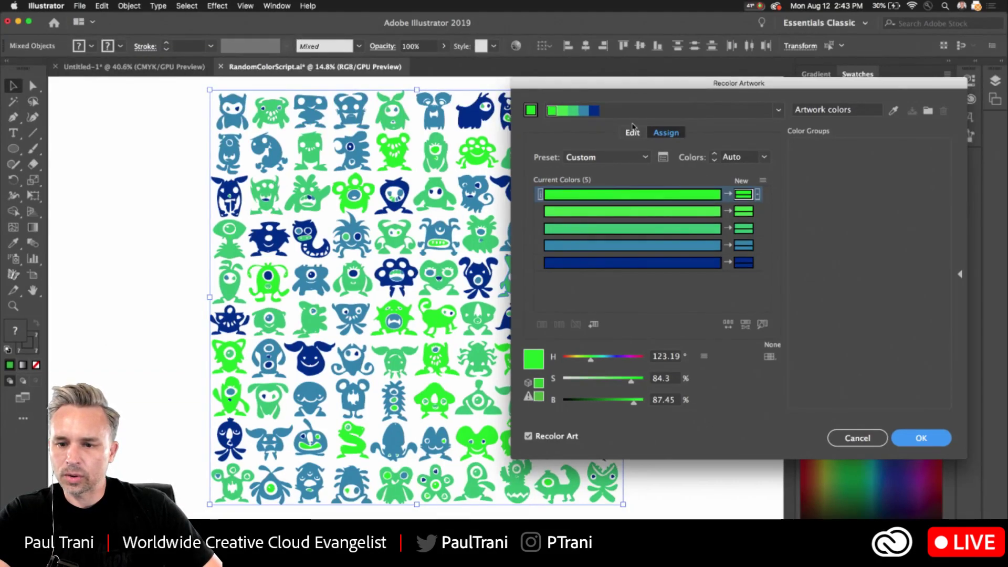
# Try editing the linked harmony colors by lowering the base green's brightness and rotating the wheel until the darkest blue has a 238.2° hue
pyautogui.click(665, 111)
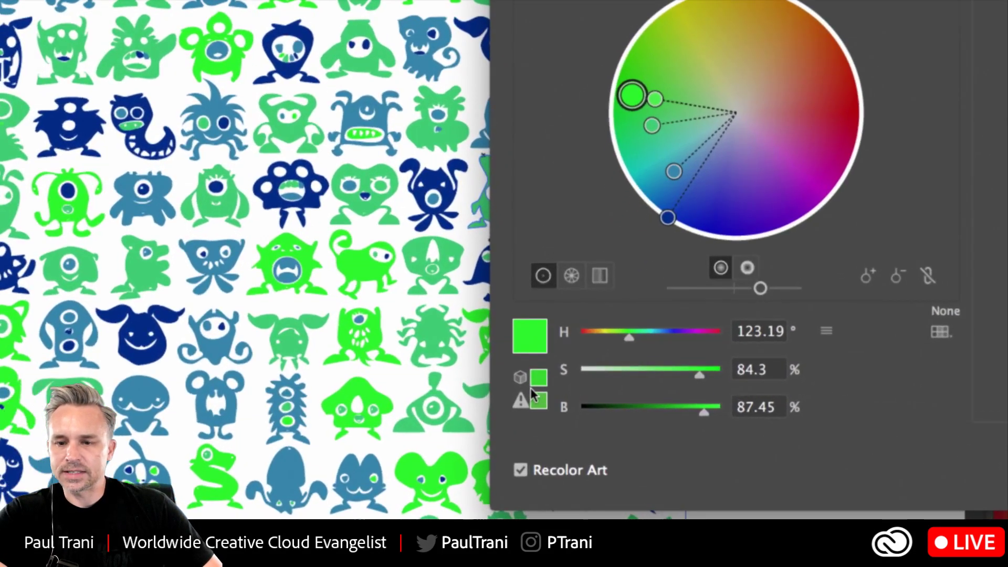
pyautogui.click(928, 276)
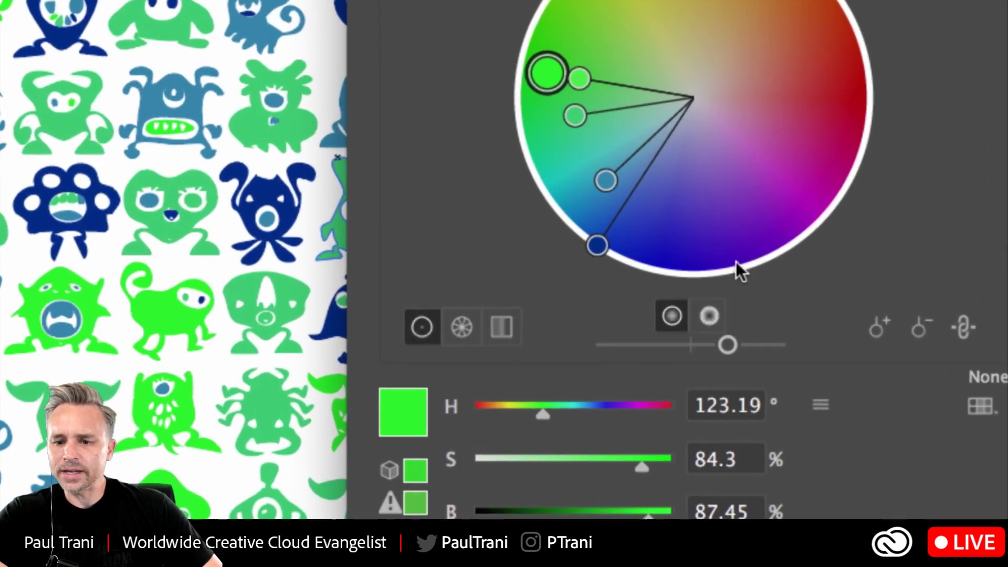
pyautogui.moveTo(759, 288); pyautogui.dragTo(753, 288)
pyautogui.moveTo(718, 344)
pyautogui.mouseDown()
pyautogui.moveTo(629, 345)
pyautogui.moveTo(776, 344)
pyautogui.moveTo(727, 347)
pyautogui.mouseUp()
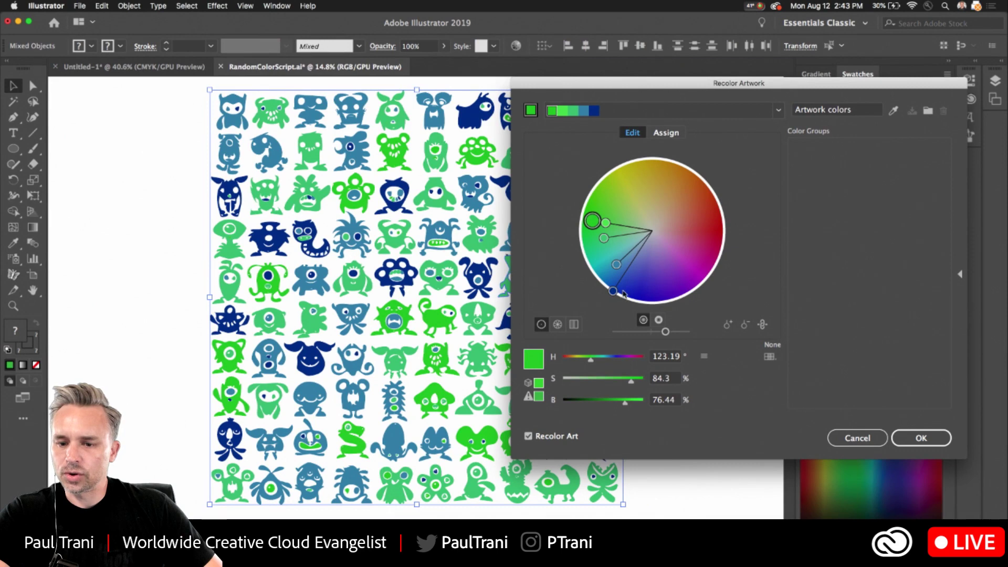
pyautogui.moveTo(624, 291); pyautogui.dragTo(635, 303)
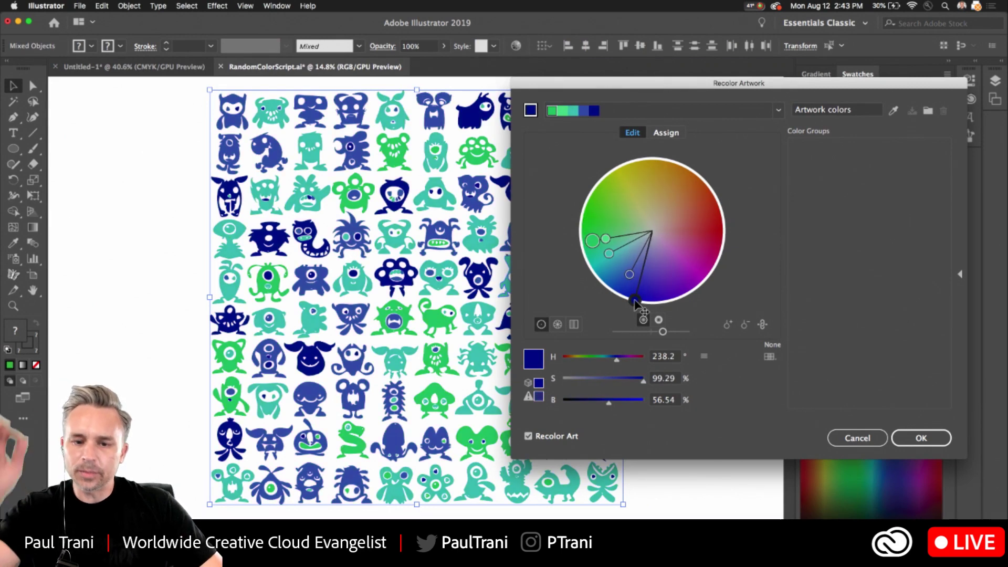
# Reduce the artwork's assigned colors to 3 and apply the recoloring
pyautogui.click(665, 134)
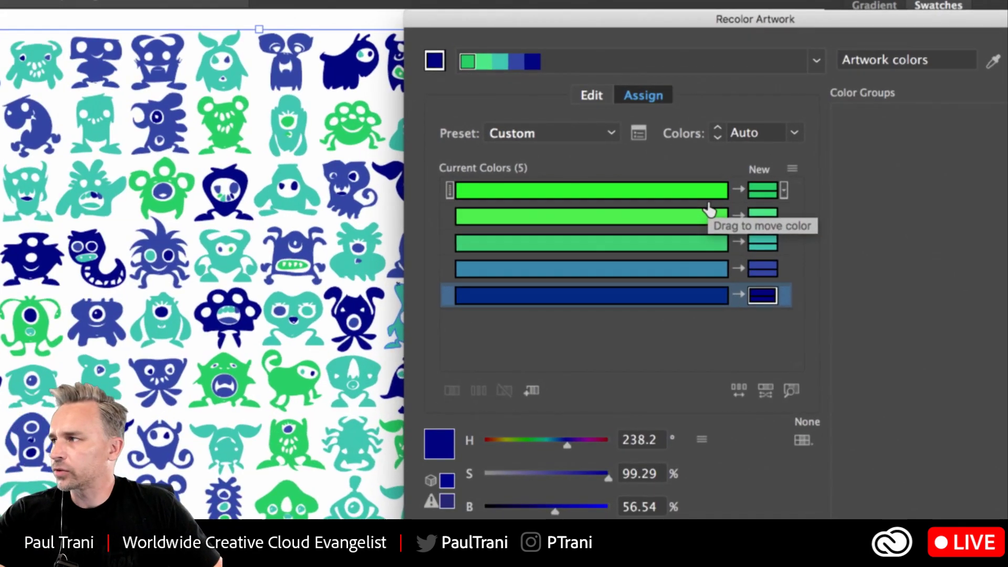
pyautogui.click(793, 135)
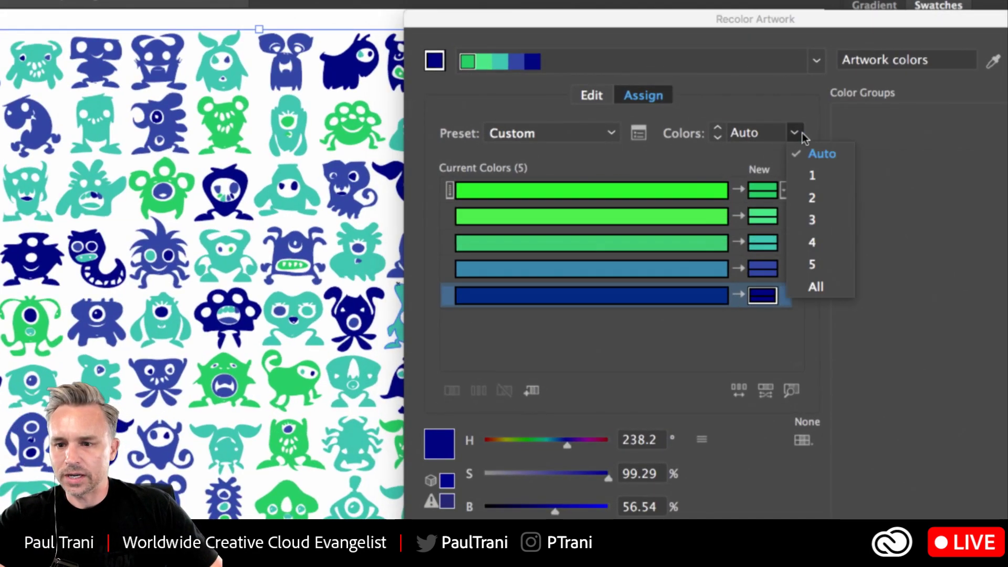
pyautogui.click(840, 221)
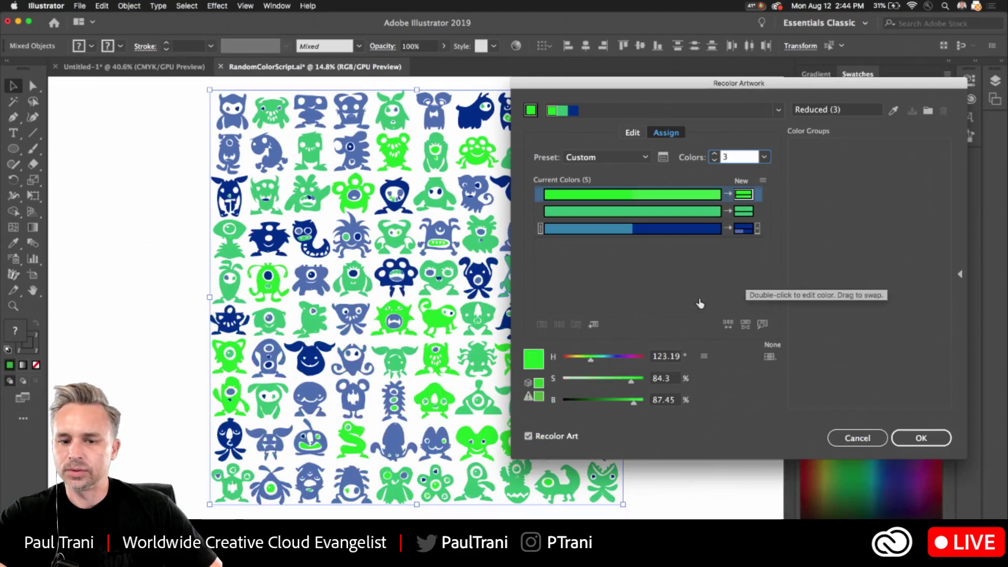
pyautogui.click(923, 437)
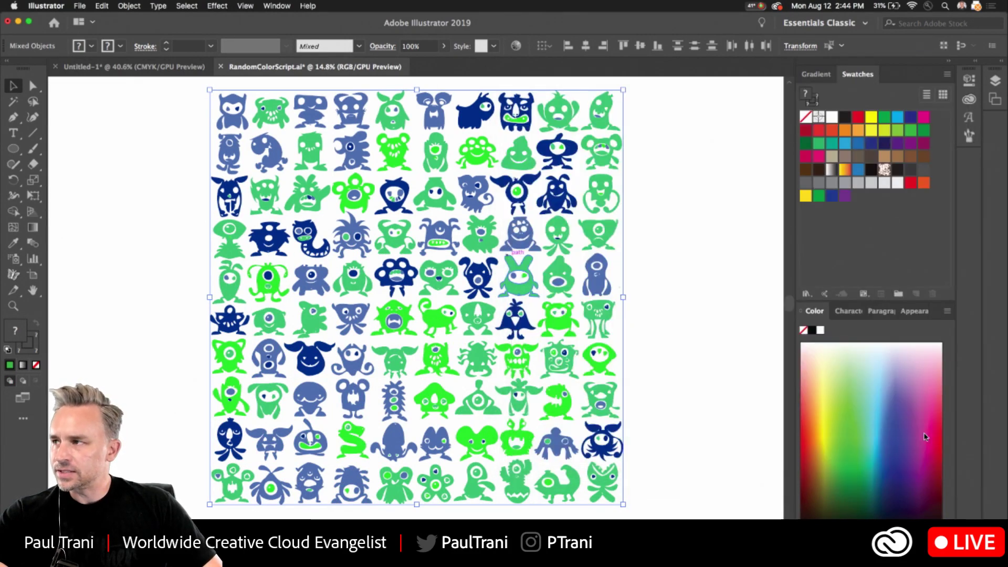
# Deselect the artwork and examine the reduced-color monsters up close
pyautogui.click(120, 232)
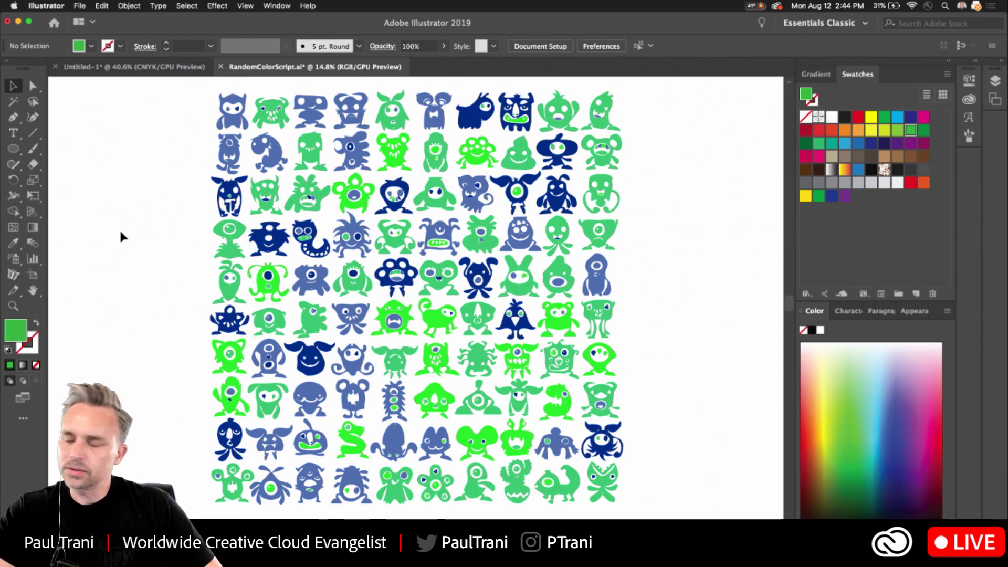
pyautogui.scroll(3, 120, 232)
pyautogui.moveTo(535, 248); pyautogui.dragTo(413, 241)
pyautogui.scroll(3, 413, 241)
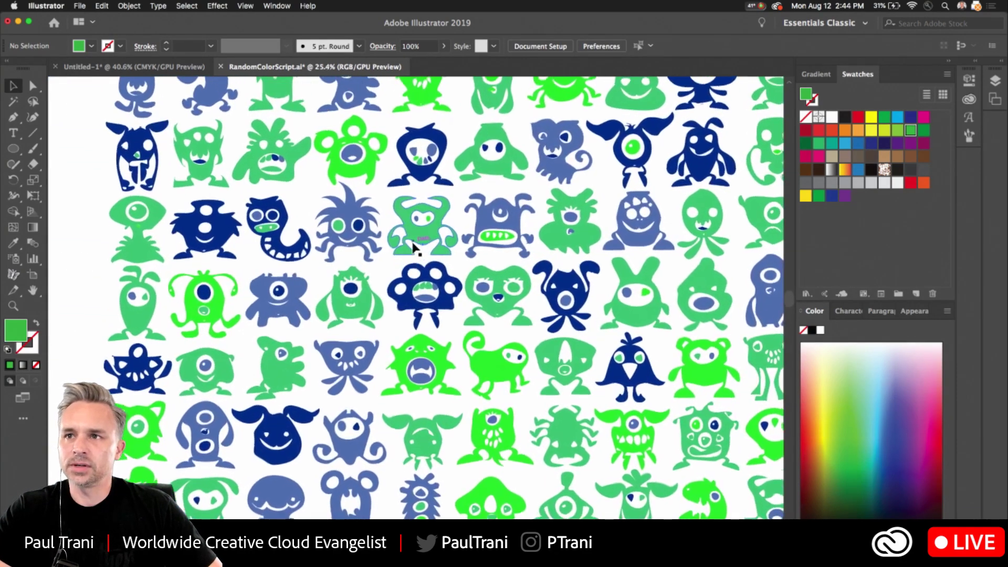
pyautogui.moveTo(324, 258); pyautogui.dragTo(308, 256)
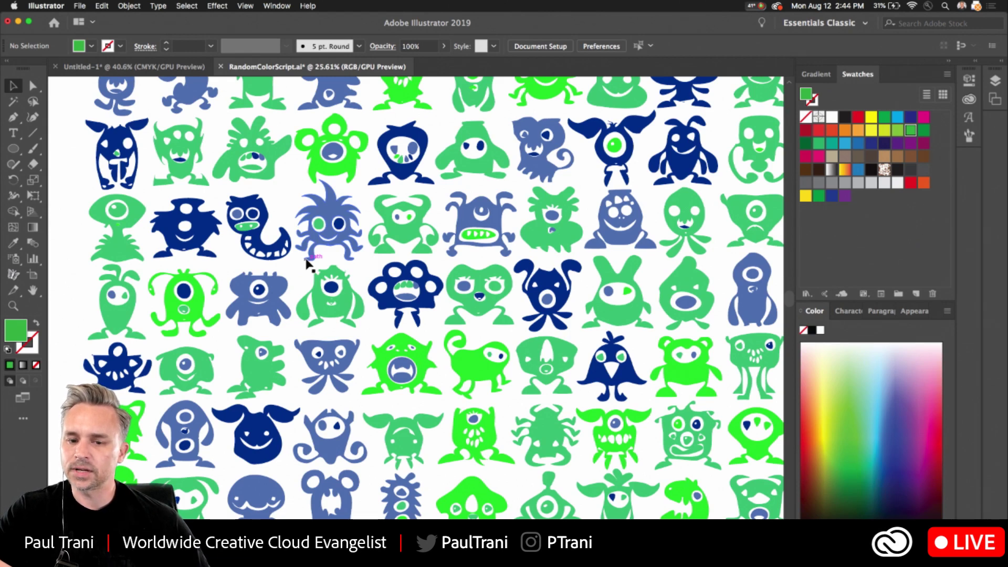
pyautogui.hscroll(-10, 315, 268)
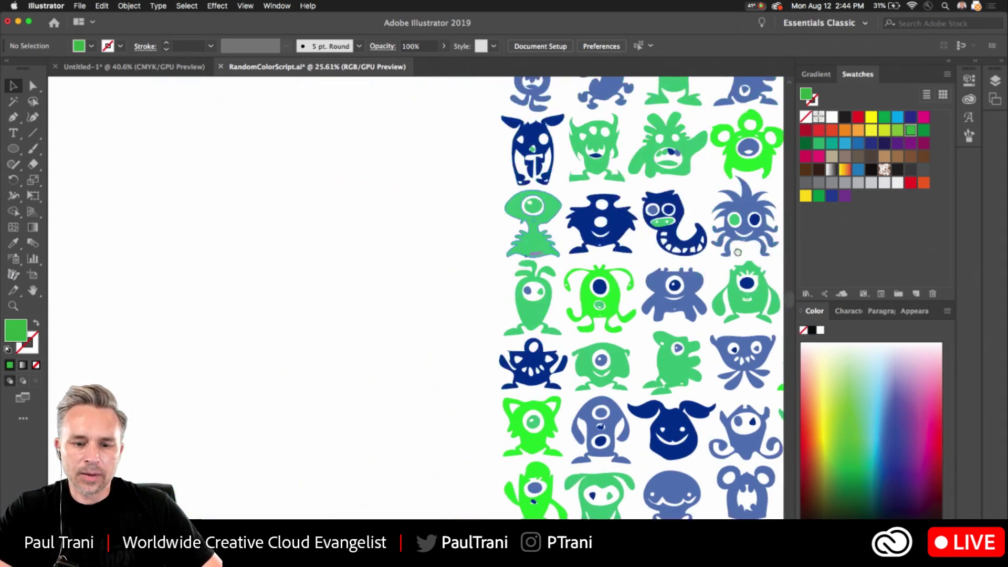
# Test the Pencil tool with a short stroke, delete it, and set the tool's fidelity to the Smooth end
pyautogui.press('n')
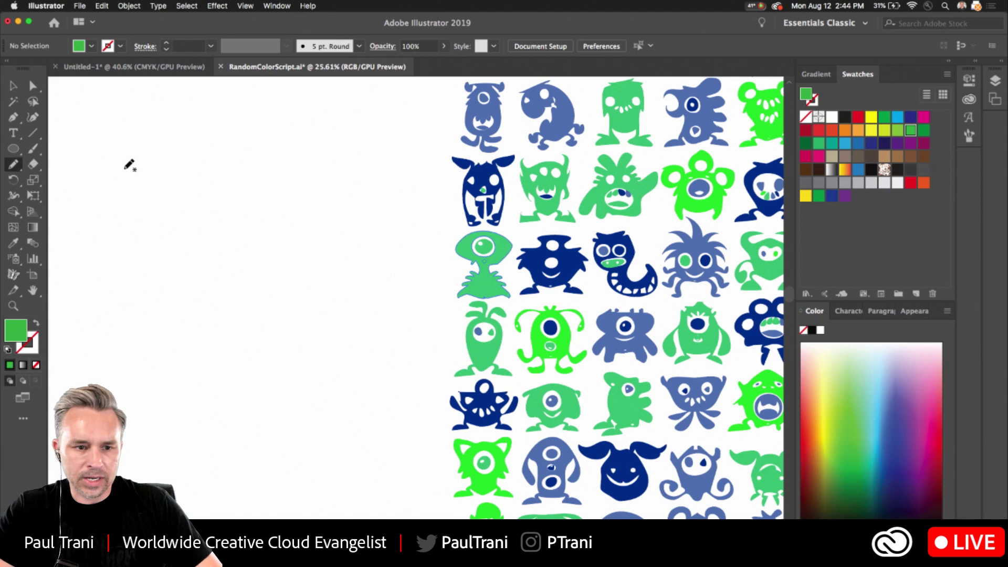
pyautogui.moveTo(201, 270)
pyautogui.mouseDown()
pyautogui.moveTo(198, 147)
pyautogui.moveTo(282, 148)
pyautogui.moveTo(343, 296)
pyautogui.moveTo(218, 344)
pyautogui.moveTo(193, 280)
pyautogui.mouseUp()
pyautogui.press('Delete')
pyautogui.doubleClick(14, 165)
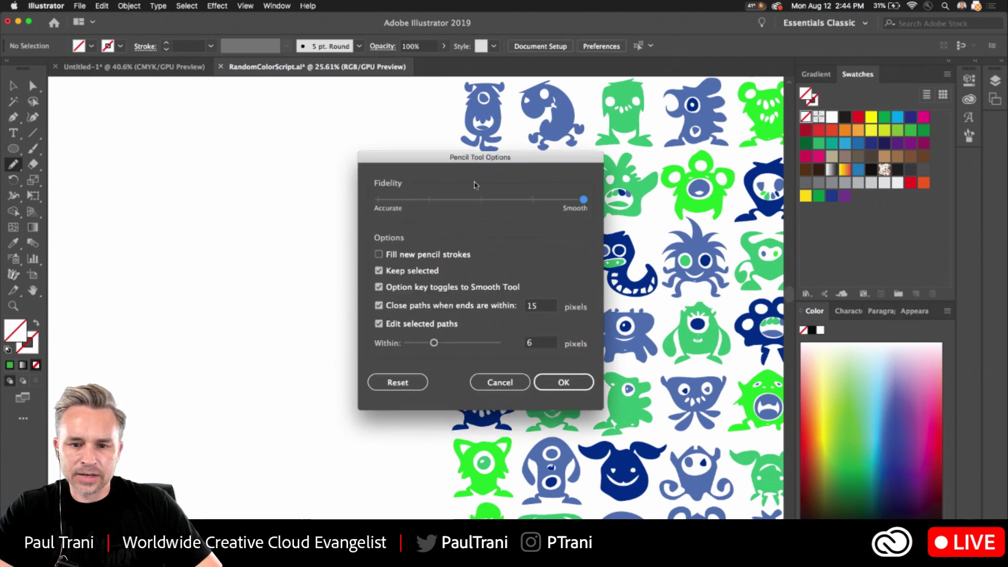
pyautogui.moveTo(480, 200); pyautogui.dragTo(554, 204)
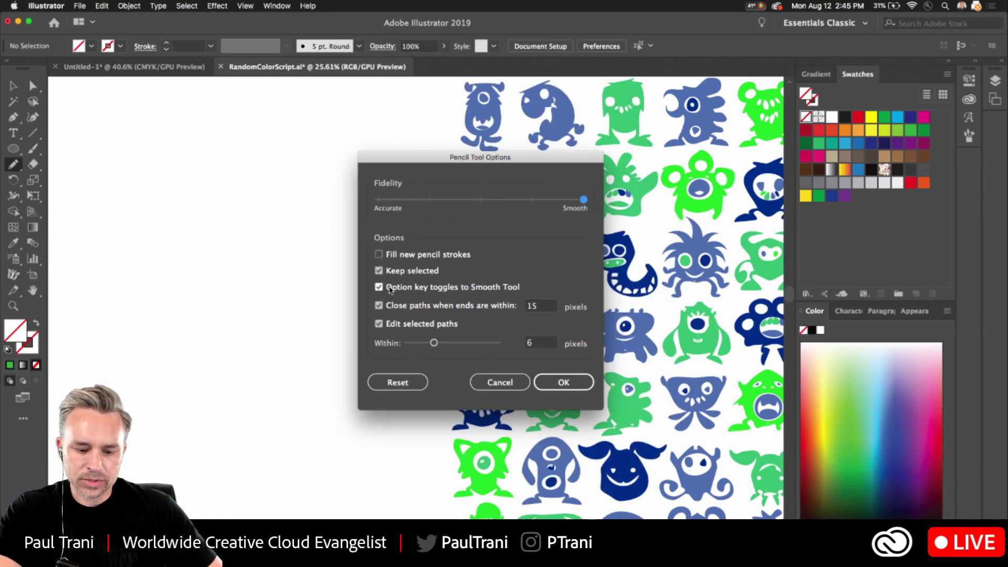
pyautogui.click(561, 381)
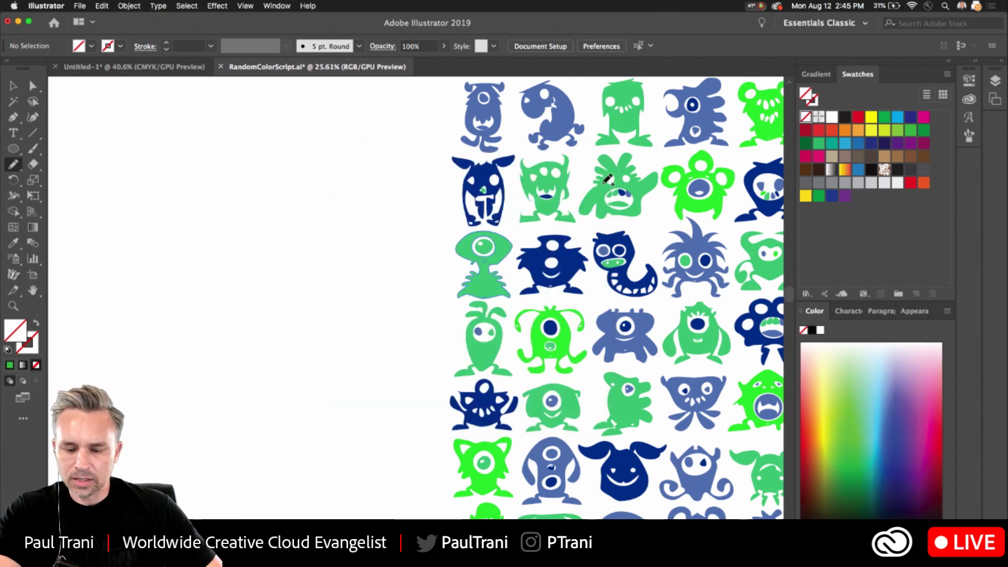
# Sample the horned monster's green, pencil a closed rounded body shape in the empty area, redraw its upper curve, and deselect it
pyautogui.press('i')
pyautogui.click(552, 200)
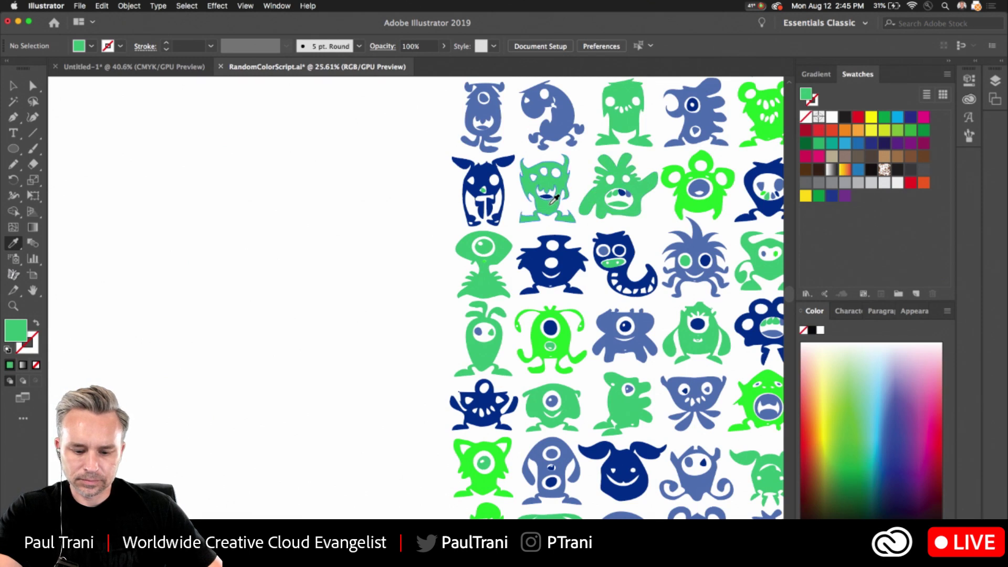
pyautogui.press('n')
pyautogui.moveTo(167, 345)
pyautogui.mouseDown()
pyautogui.moveTo(140, 243)
pyautogui.moveTo(188, 155)
pyautogui.moveTo(259, 182)
pyautogui.moveTo(291, 259)
pyautogui.moveTo(354, 330)
pyautogui.moveTo(305, 415)
pyautogui.moveTo(187, 409)
pyautogui.moveTo(167, 336)
pyautogui.mouseUp()
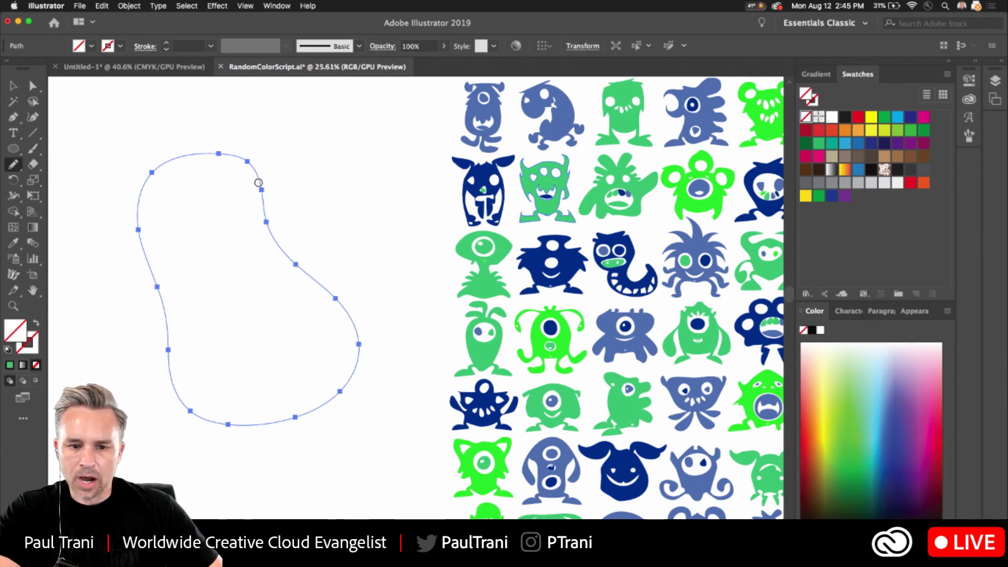
pyautogui.moveTo(250, 184)
pyautogui.mouseDown()
pyautogui.moveTo(289, 269)
pyautogui.moveTo(342, 295)
pyautogui.moveTo(352, 324)
pyautogui.moveTo(359, 374)
pyautogui.moveTo(279, 407)
pyautogui.mouseUp()
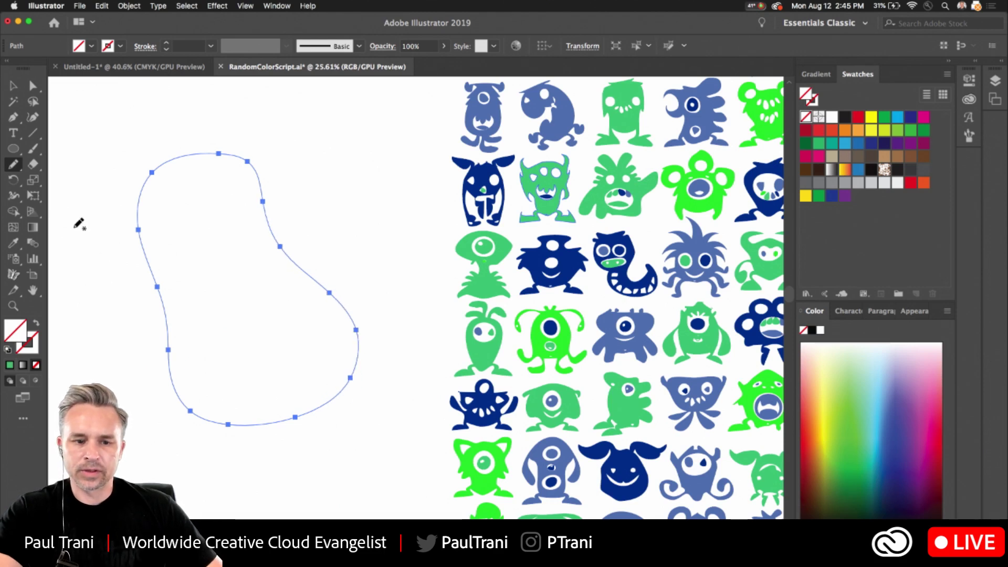
pyautogui.press('super+shift+a')
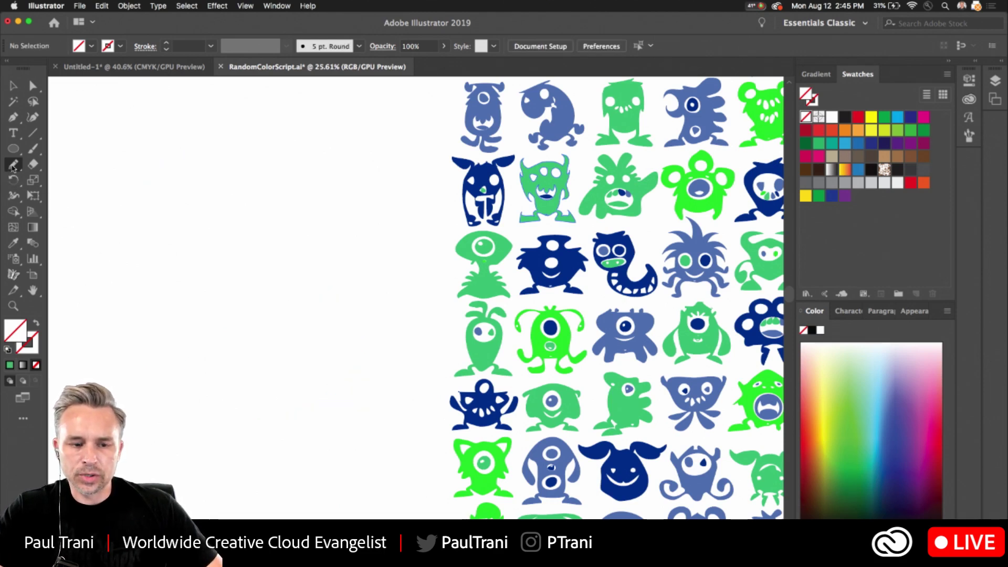
# Set the Pencil tool's fidelity to the midpoint between Accurate and Smooth
pyautogui.doubleClick(13, 167)
pyautogui.click(482, 201)
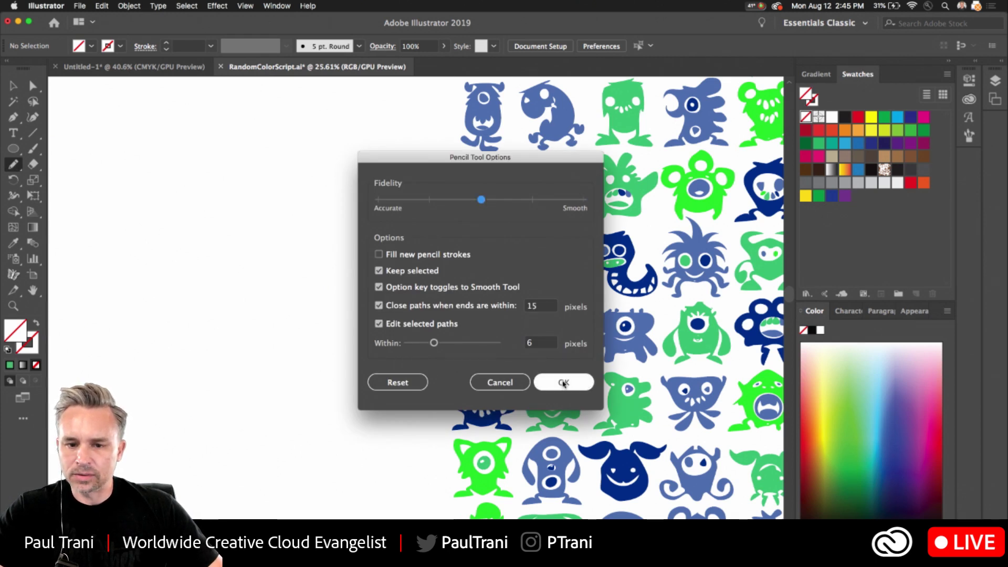
pyautogui.click(543, 381)
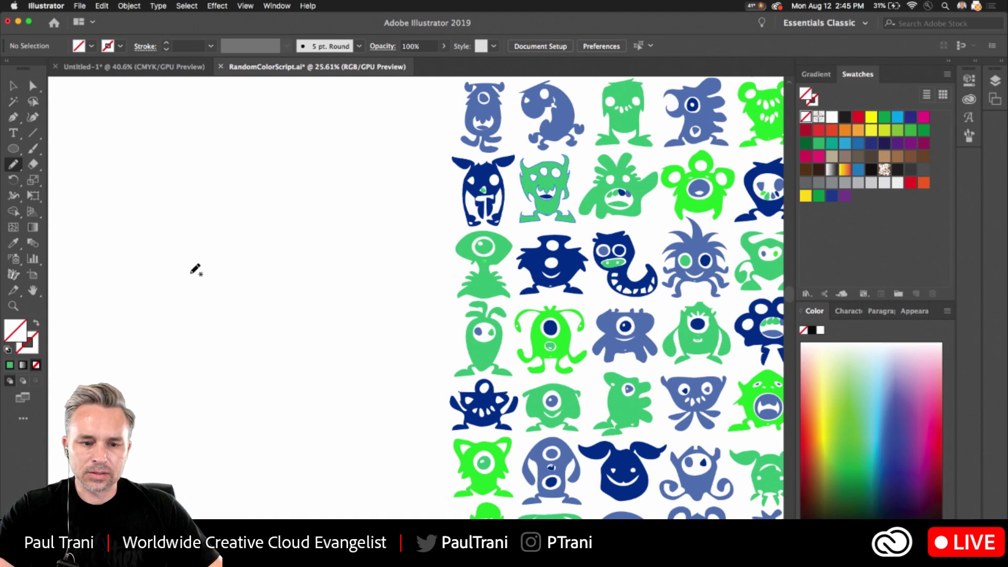
# Sample the one-eyed monster's green and pencil a closed, bell-like body shape in the empty area beside the grid
pyautogui.press('i')
pyautogui.click(487, 274)
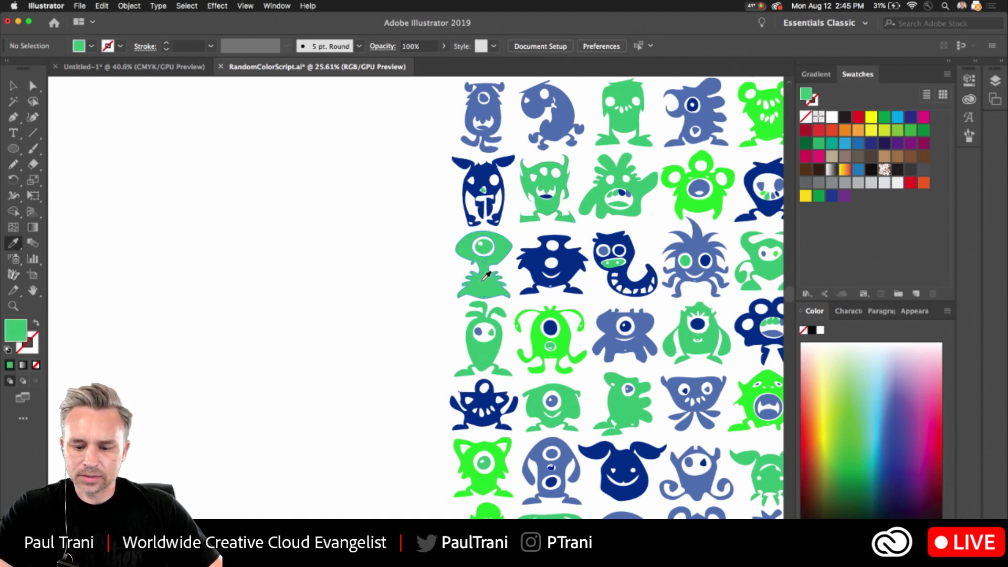
pyautogui.press('n')
pyautogui.moveTo(185, 274)
pyautogui.mouseDown()
pyautogui.moveTo(192, 208)
pyautogui.moveTo(291, 166)
pyautogui.moveTo(357, 305)
pyautogui.moveTo(378, 387)
pyautogui.moveTo(257, 427)
pyautogui.moveTo(158, 362)
pyautogui.moveTo(185, 270)
pyautogui.mouseUp()
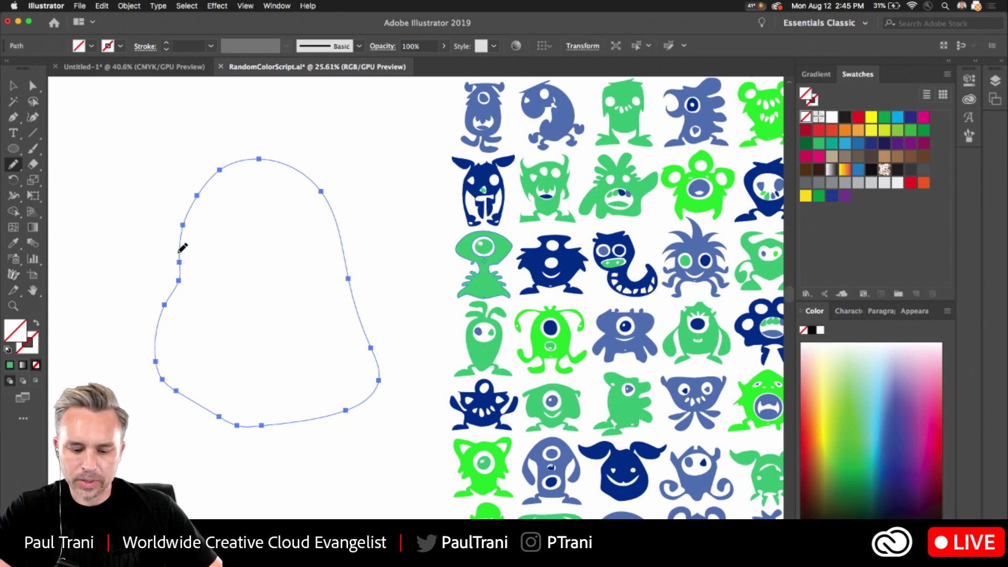
# Apply the Smooth tool along the left edge of the new pencil shape
pyautogui.click(9, 167)
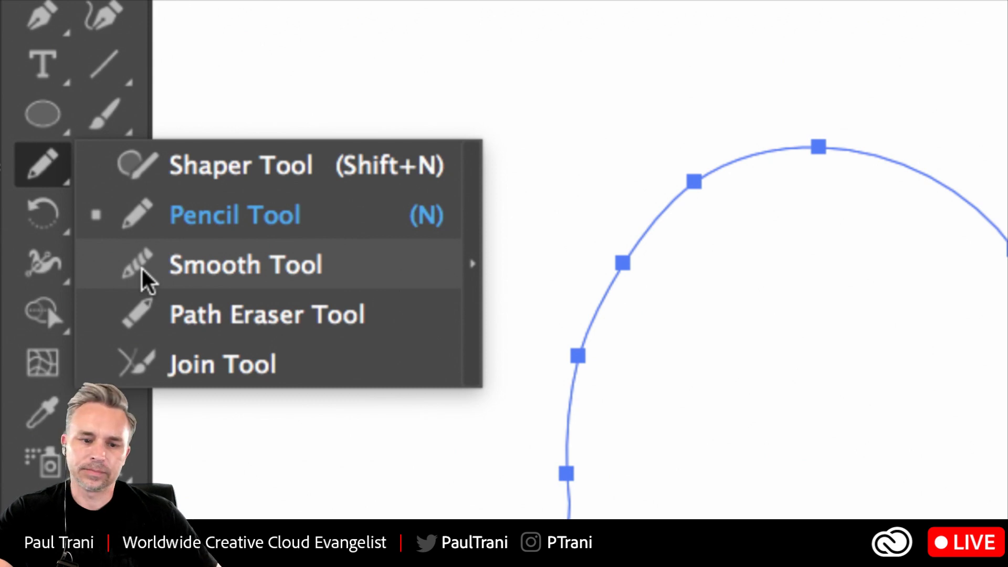
pyautogui.click(140, 266)
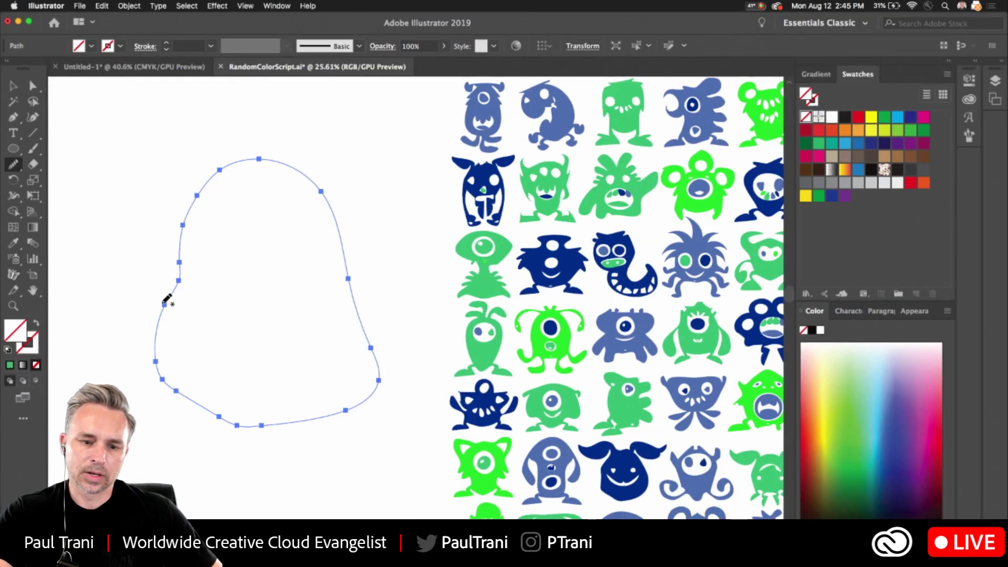
pyautogui.moveTo(165, 303)
pyautogui.mouseDown()
pyautogui.moveTo(183, 186)
pyautogui.moveTo(179, 208)
pyautogui.moveTo(233, 147)
pyautogui.mouseUp()
# Delete all the pencil test paths beside the grid and fit the whole artboard in view
pyautogui.press('z')
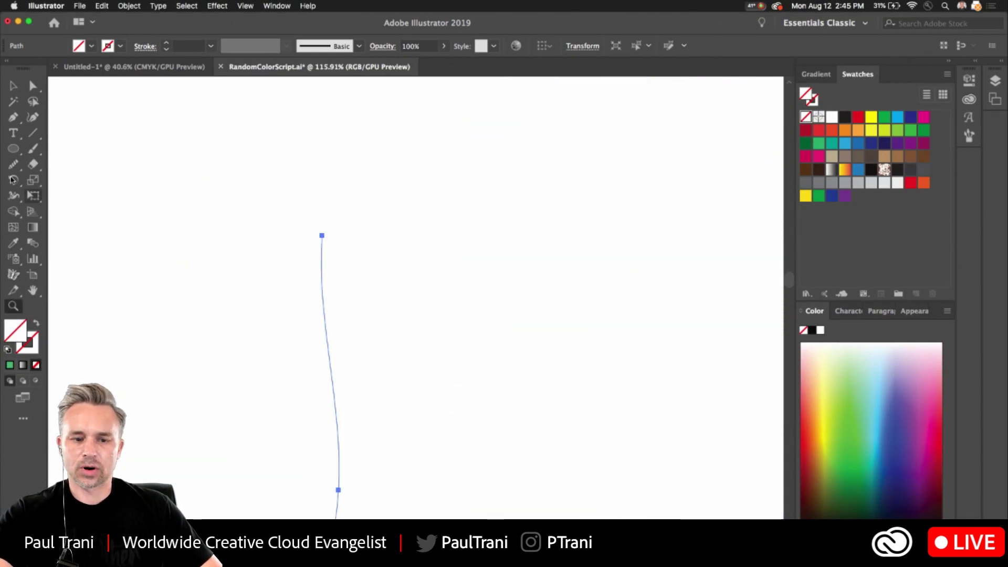
pyautogui.click(10, 91)
pyautogui.hotkey('alt', 'space')
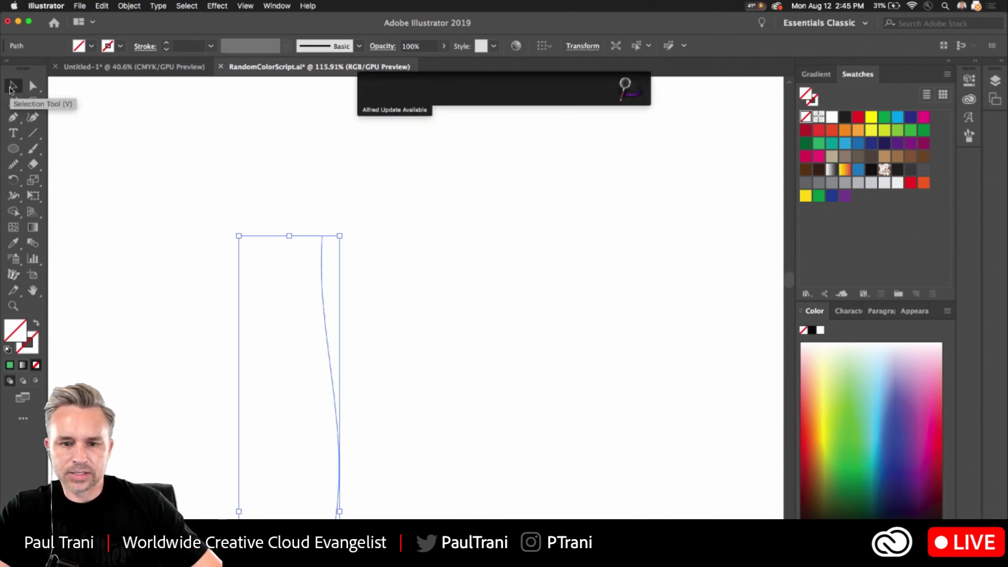
pyautogui.press('Escape')
pyautogui.moveTo(180, 187); pyautogui.dragTo(385, 381)
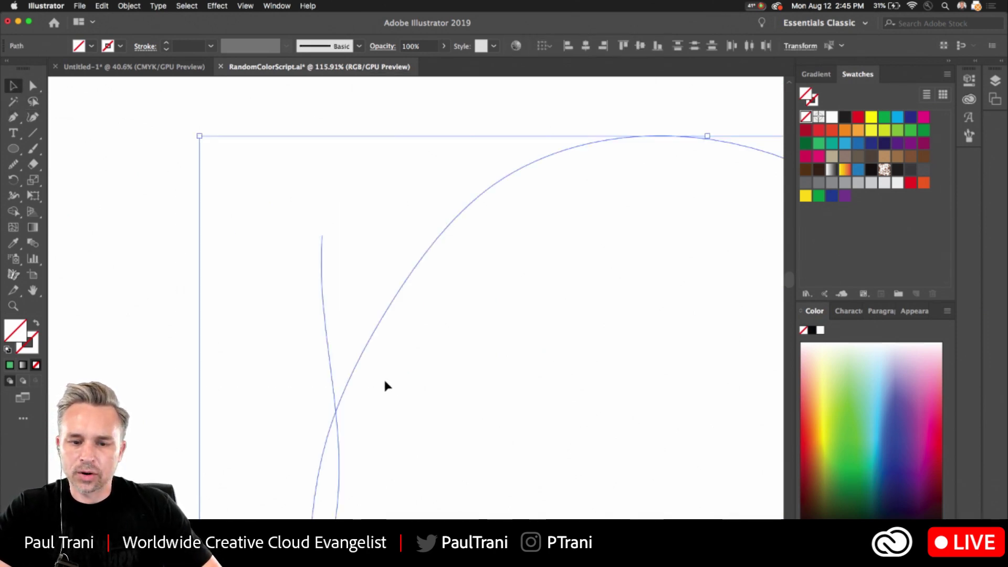
pyautogui.press('Delete')
pyautogui.press('super+0')
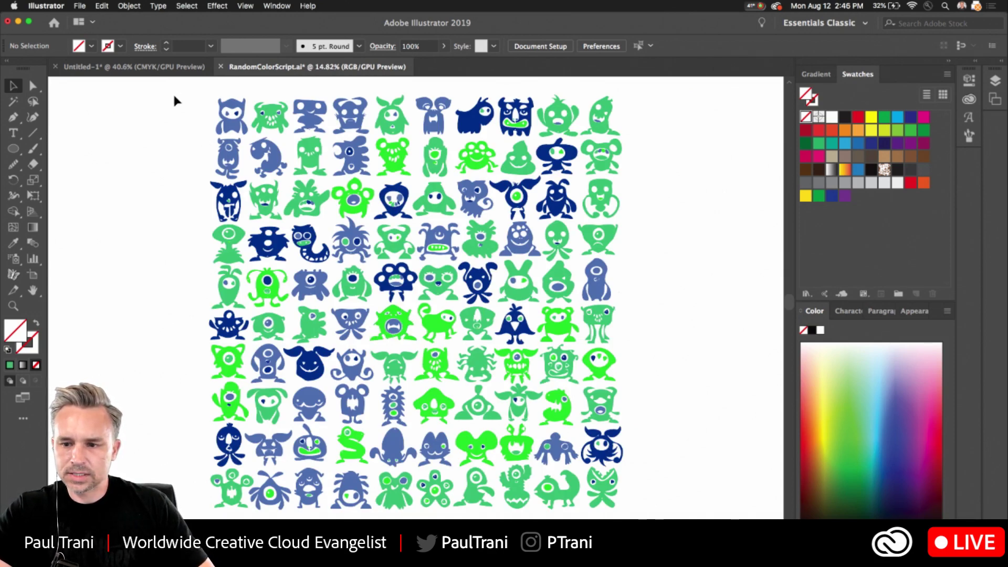
# Select the whole monster grid and pick the blue, Super Soft Black Vignette and brown foliage pattern swatches together
pyautogui.moveTo(174, 94); pyautogui.dragTo(651, 507)
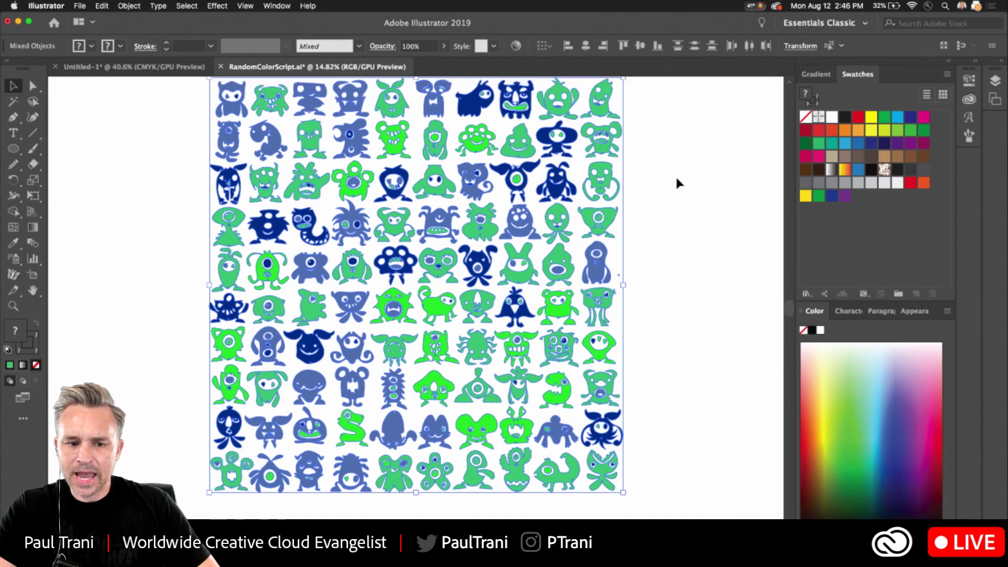
pyautogui.scroll(3, 677, 179)
pyautogui.scroll(-3, 677, 179)
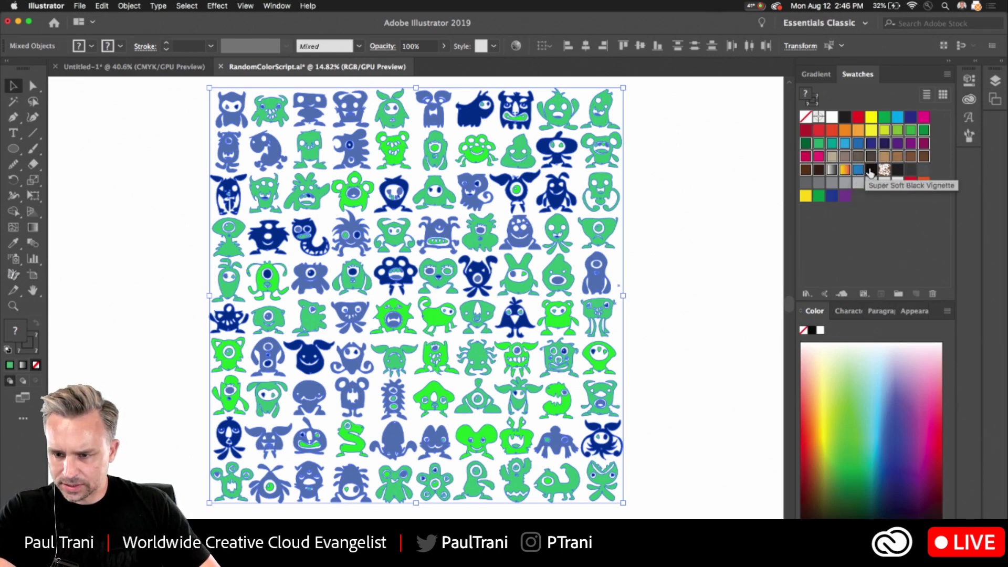
pyautogui.click(871, 170)
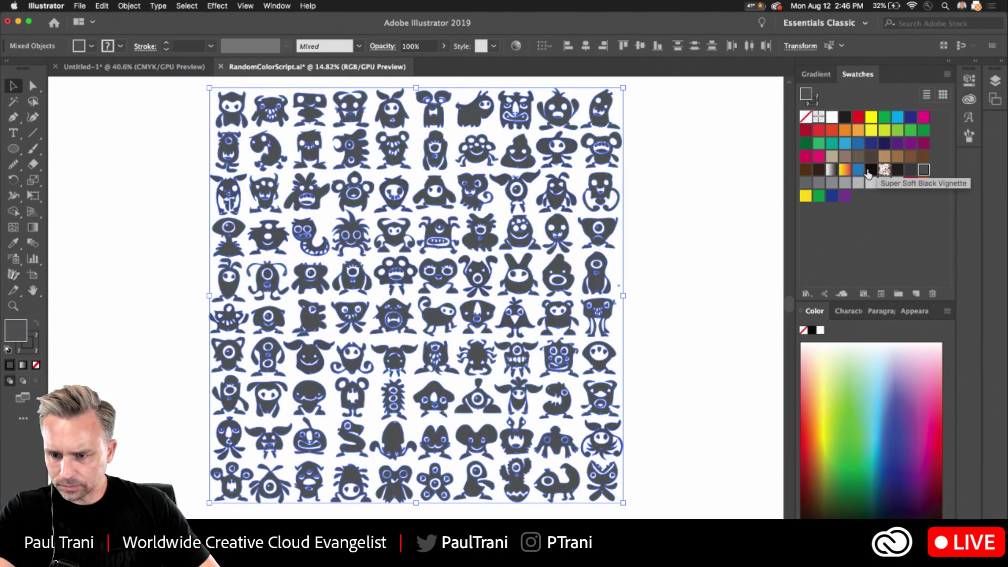
pyautogui.click(867, 171)
pyautogui.click(859, 171)
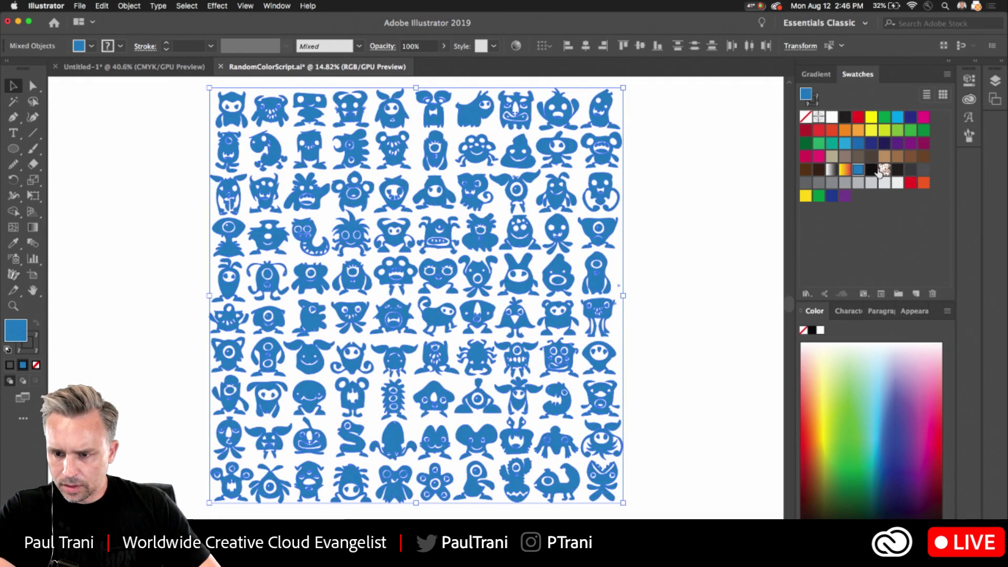
# Run the RandomSwatchesFill script on the selected monsters and deselect the artwork
pyautogui.click(79, 5)
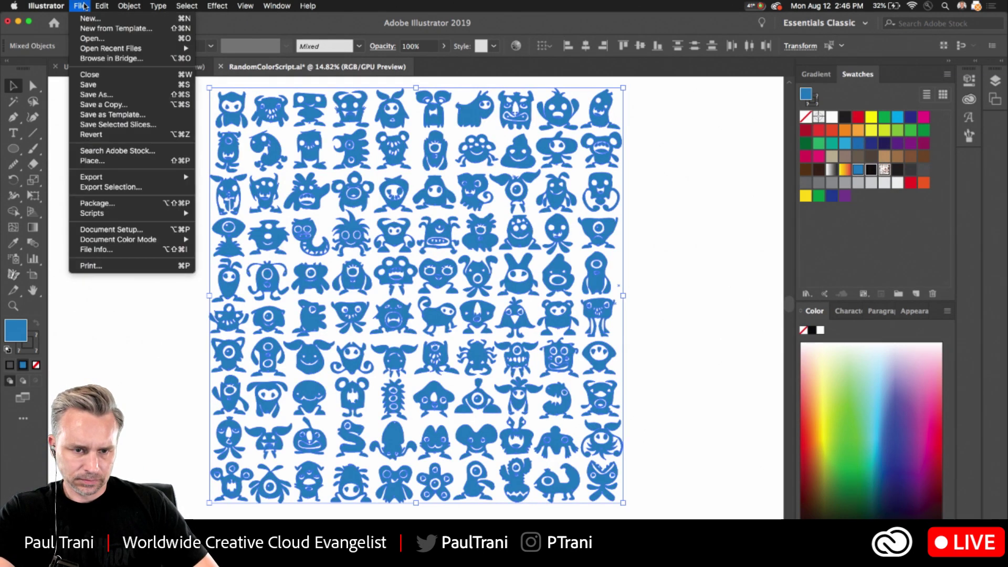
pyautogui.moveTo(92, 213)
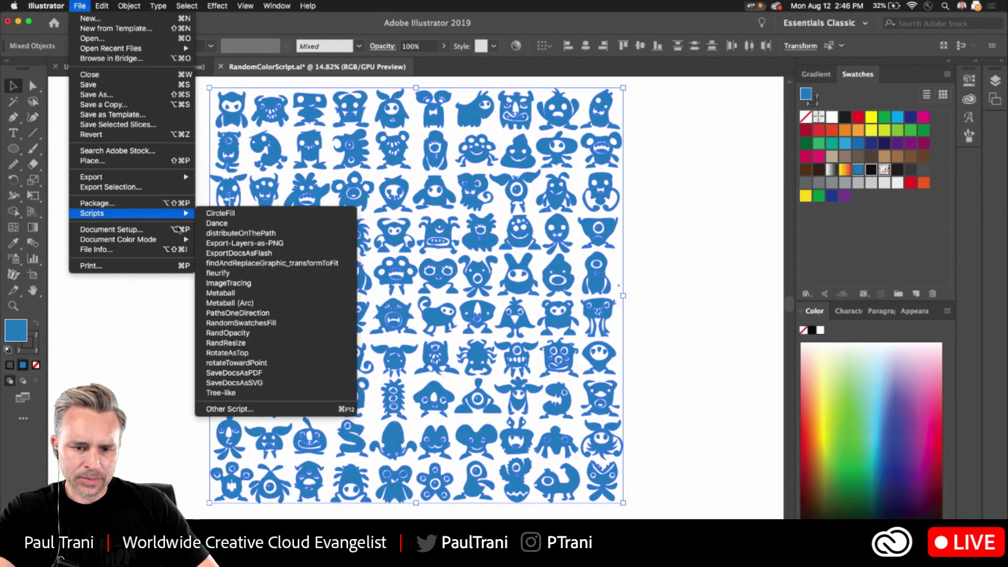
pyautogui.click(212, 323)
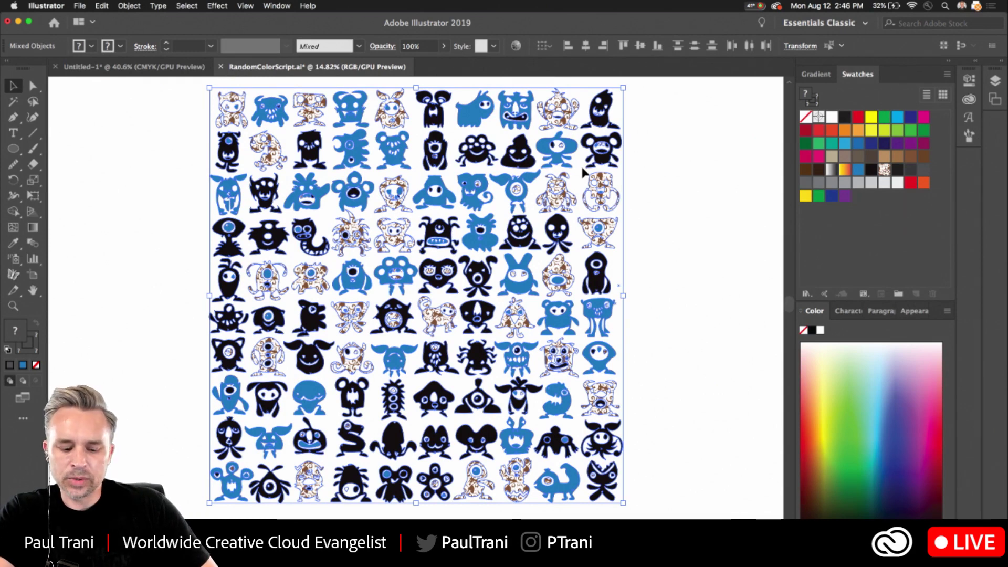
pyautogui.click(160, 181)
# Switch to the Untitled-1 document and re-dock the Swatches panel above the Gradient panel
pyautogui.click(120, 70)
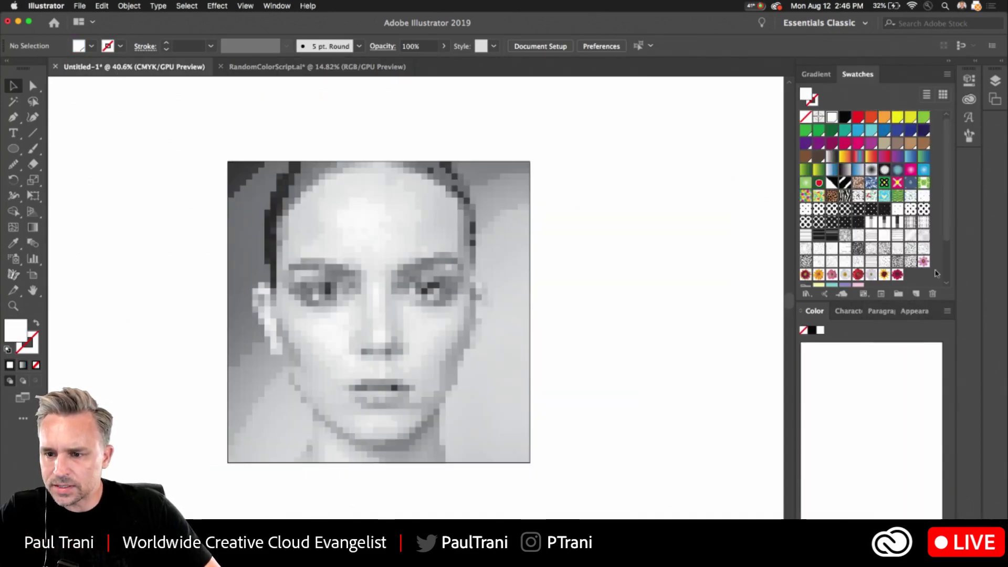
pyautogui.moveTo(859, 77); pyautogui.dragTo(583, 113)
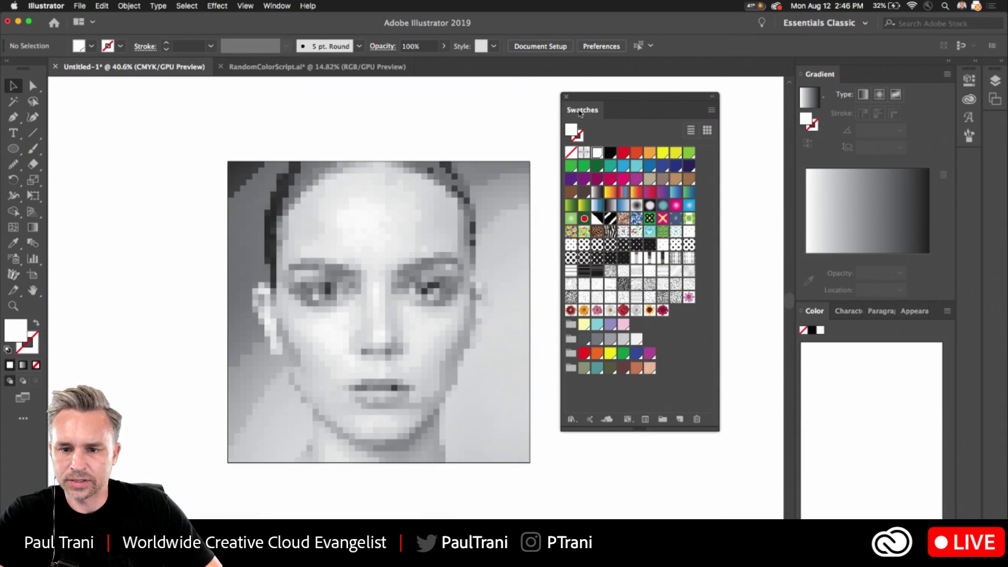
pyautogui.moveTo(580, 113); pyautogui.dragTo(865, 72)
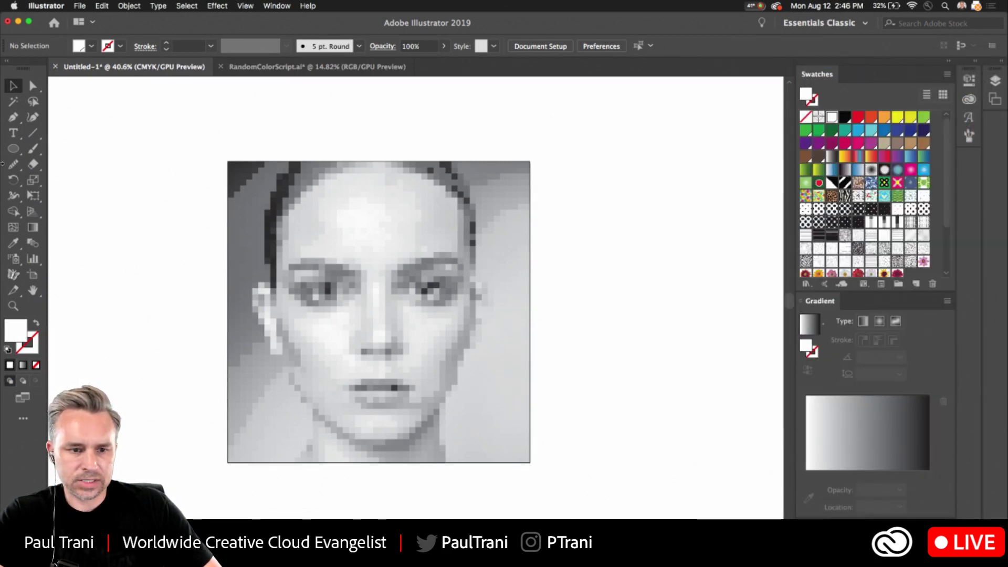
# Delete the entire pixelated face mosaic from the Untitled-1 artboard
pyautogui.click(13, 148)
pyautogui.press('v')
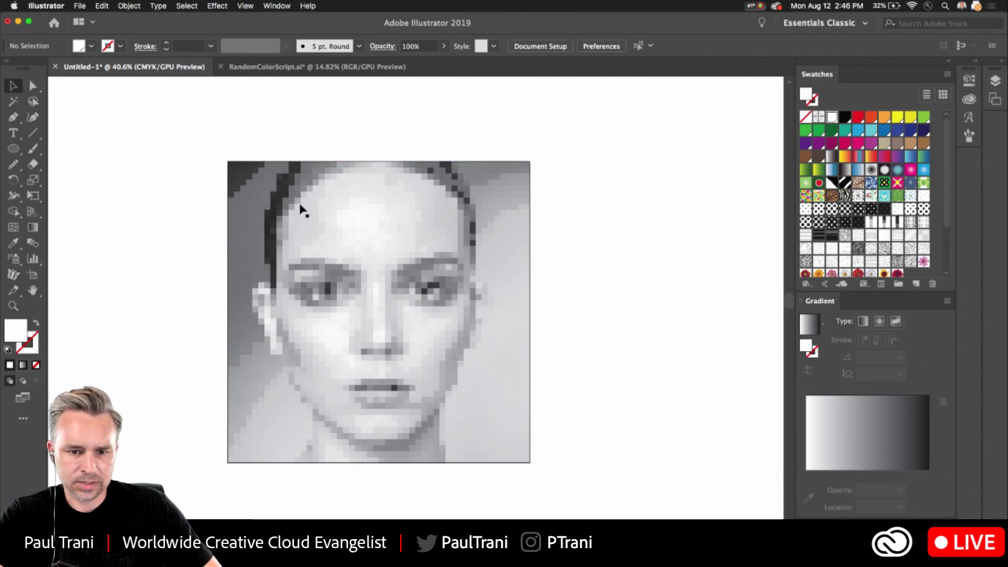
pyautogui.moveTo(178, 138); pyautogui.dragTo(584, 493)
pyautogui.press('Delete')
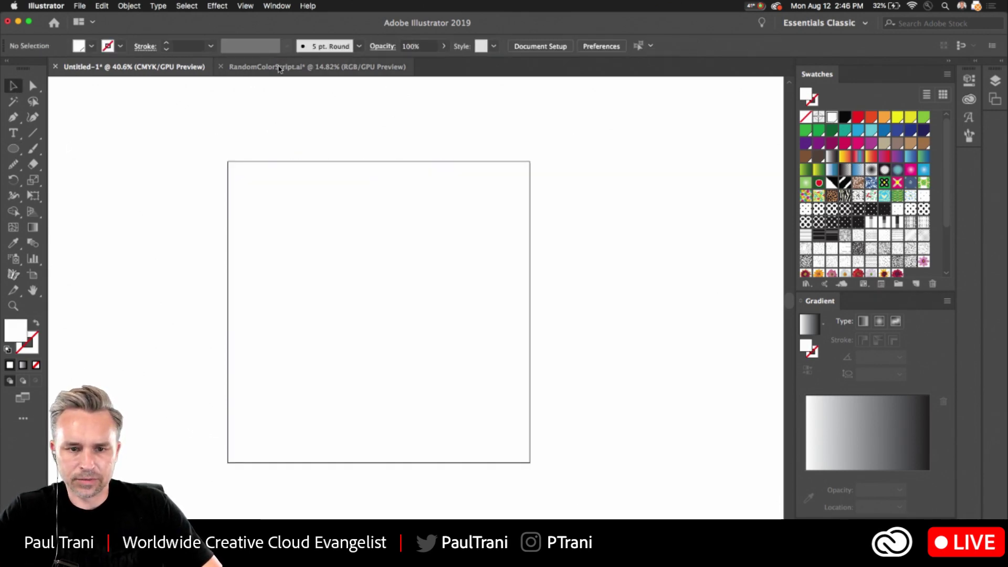
# Return to RandomColorScript.ai and undo the random swatch fill and the preceding swatch color changes on the monsters
pyautogui.click(278, 67)
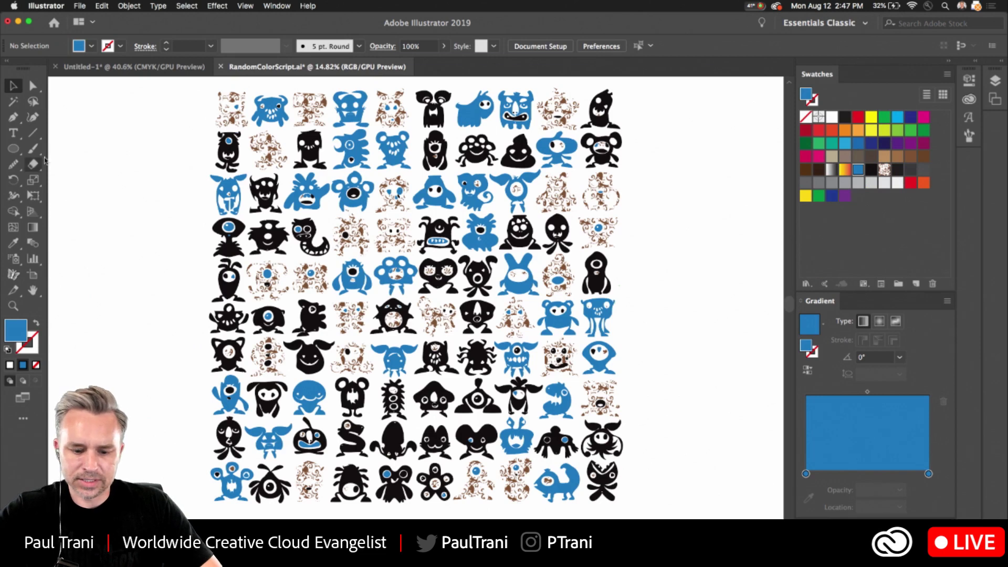
pyautogui.press('super+a')
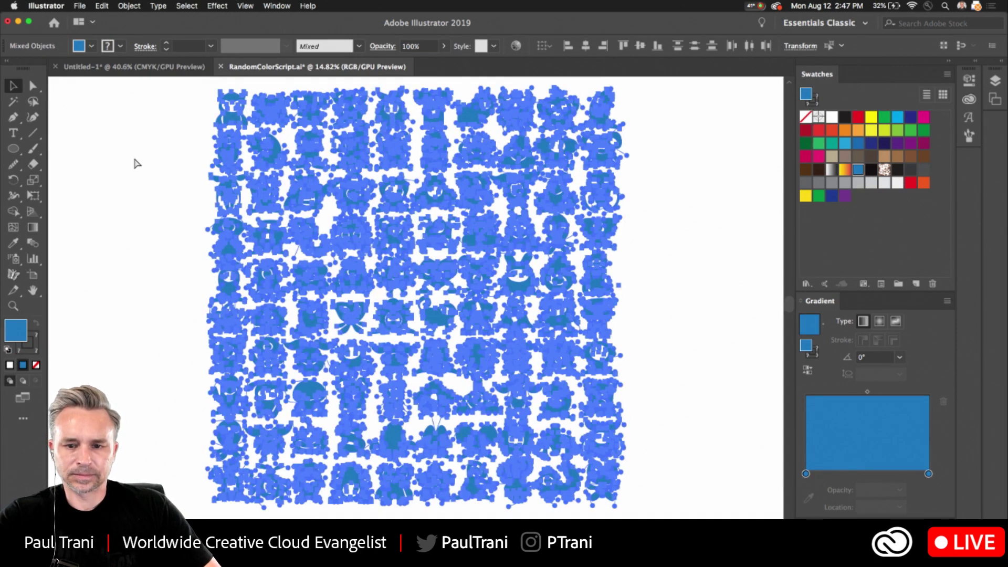
pyautogui.press('super+z')
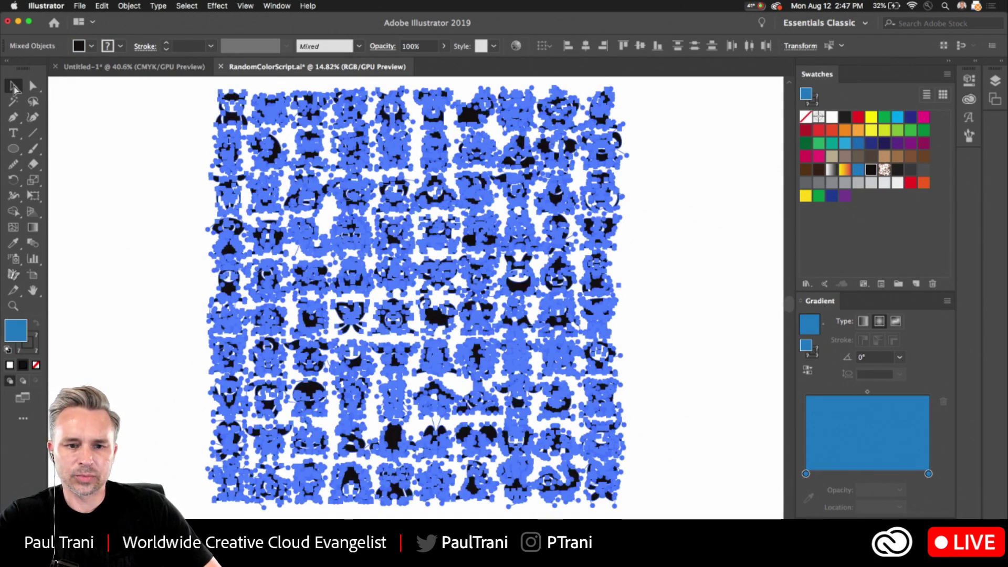
pyautogui.press('super+z')
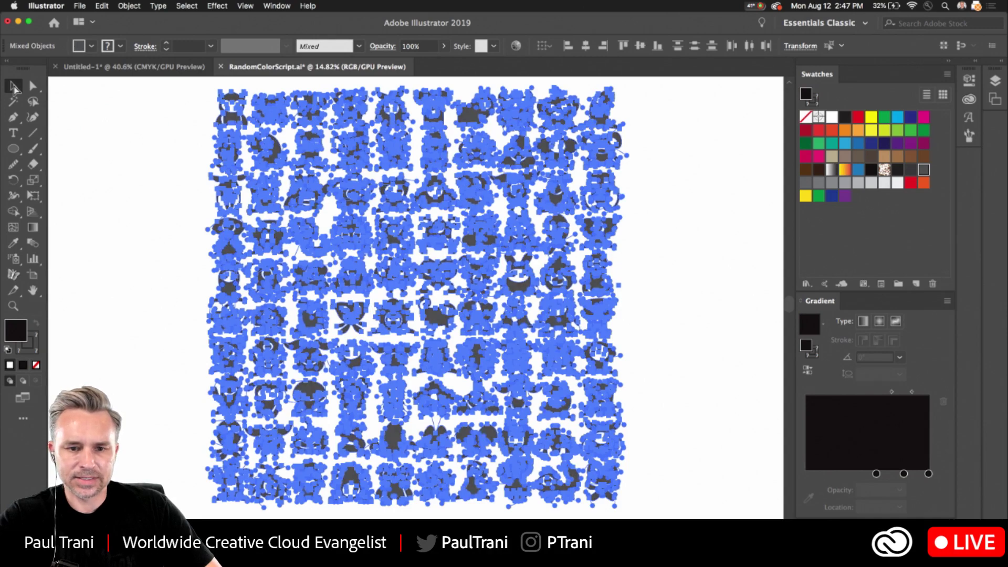
pyautogui.press('super+z')
pyautogui.press('super+z')
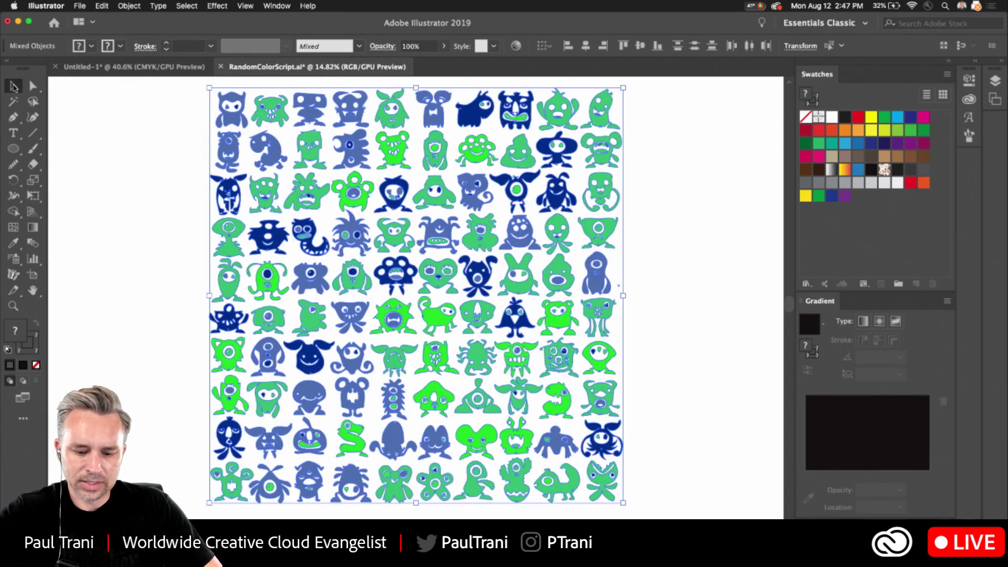
# Copy the selected monster grid from RandomColorScript.ai into the Untitled-1 document and hide the artboards
pyautogui.press('super+shift+z')
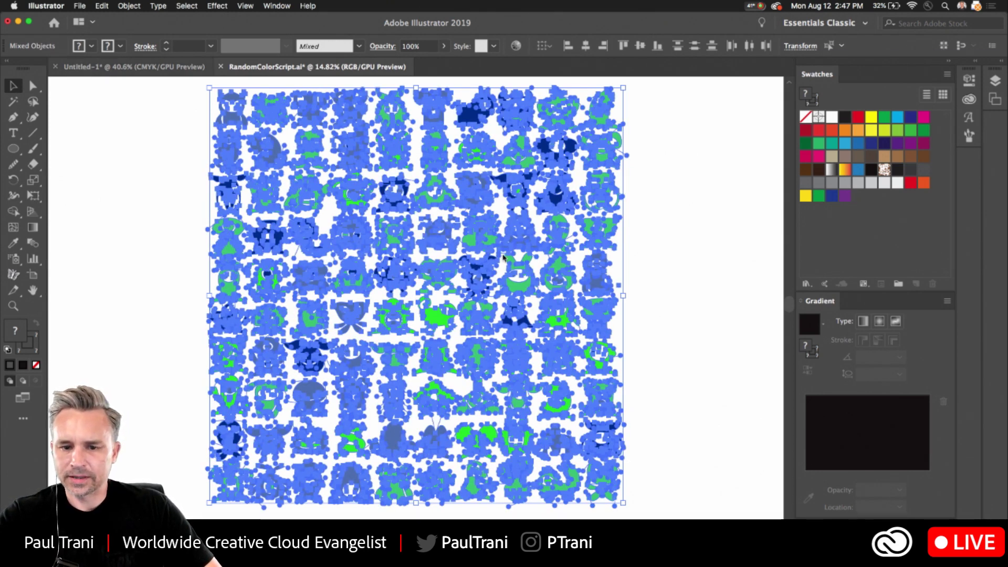
pyautogui.press('super+grave')
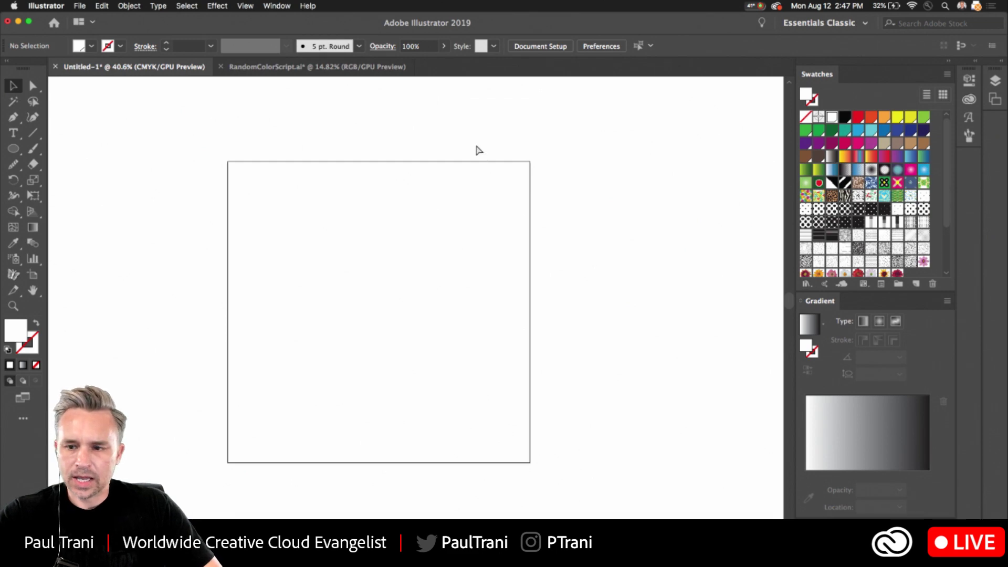
pyautogui.press('super+v')
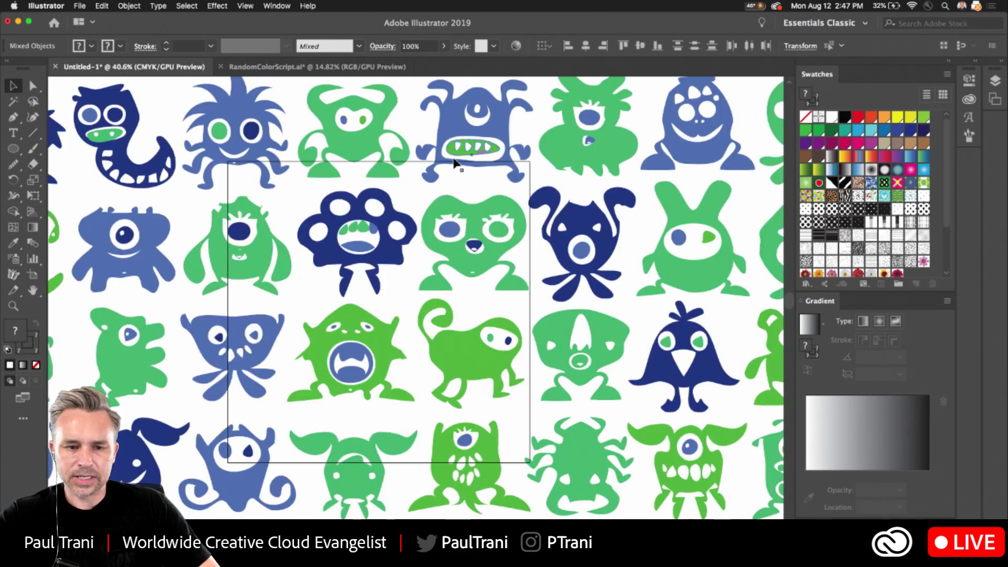
pyautogui.scroll(-10, 458, 164)
pyautogui.scroll(3, 457, 163)
pyautogui.moveTo(335, 197); pyautogui.dragTo(355, 283)
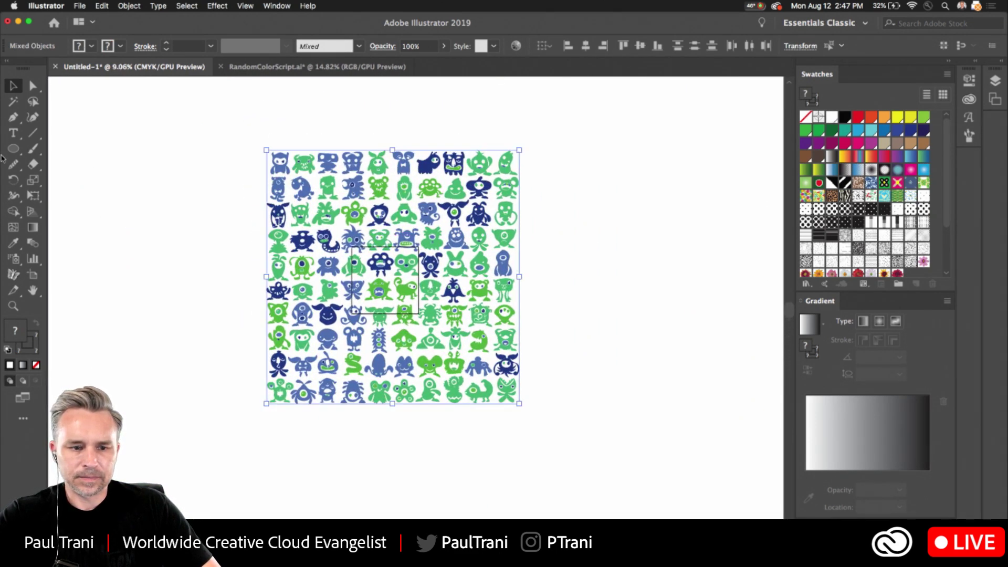
pyautogui.click(246, 6)
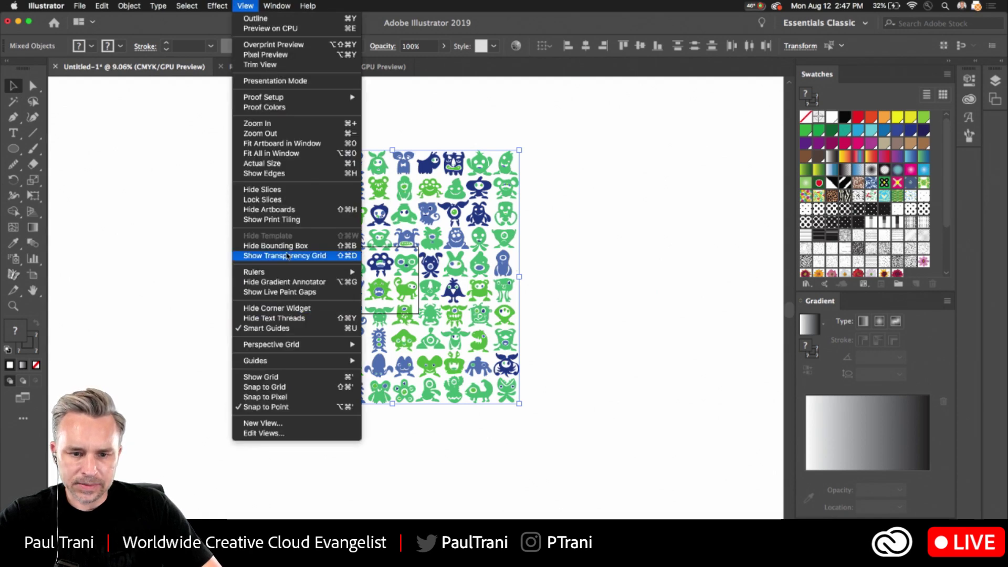
pyautogui.click(295, 211)
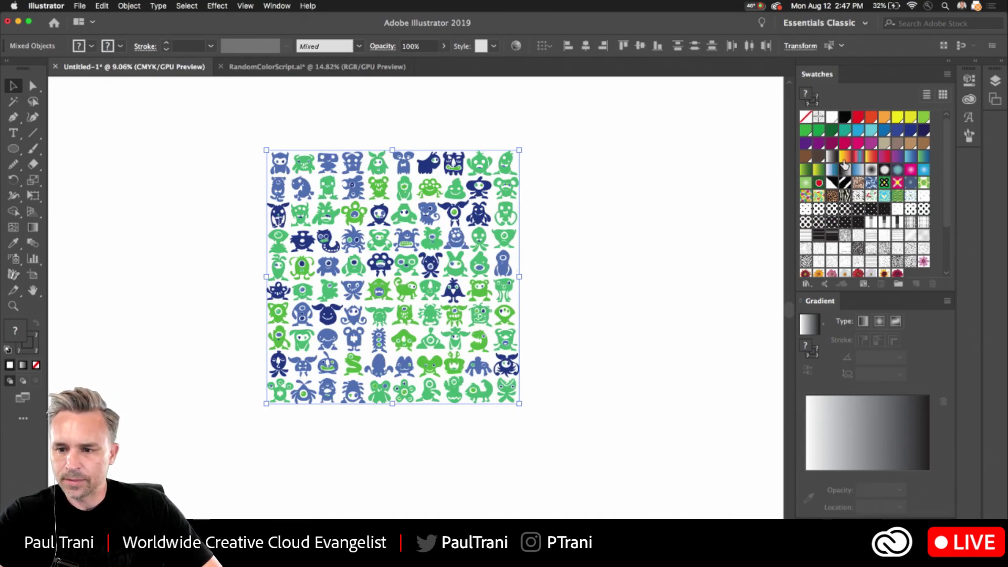
# Fill the monsters with the yellow-to-red gradient swatch, make it radial, and try the RandomSwatchesFill script on them
pyautogui.click(871, 158)
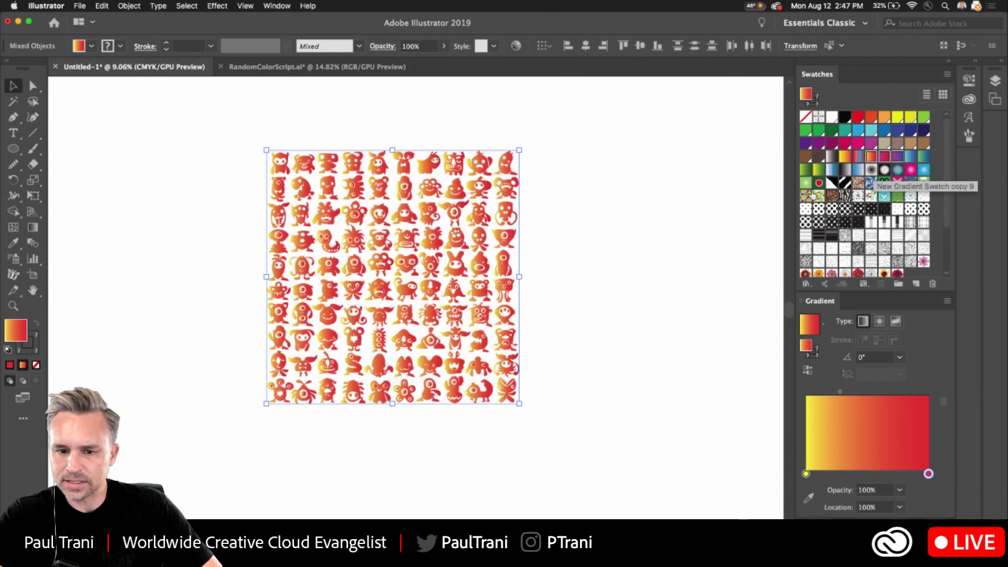
pyautogui.click(80, 5)
pyautogui.click(81, 5)
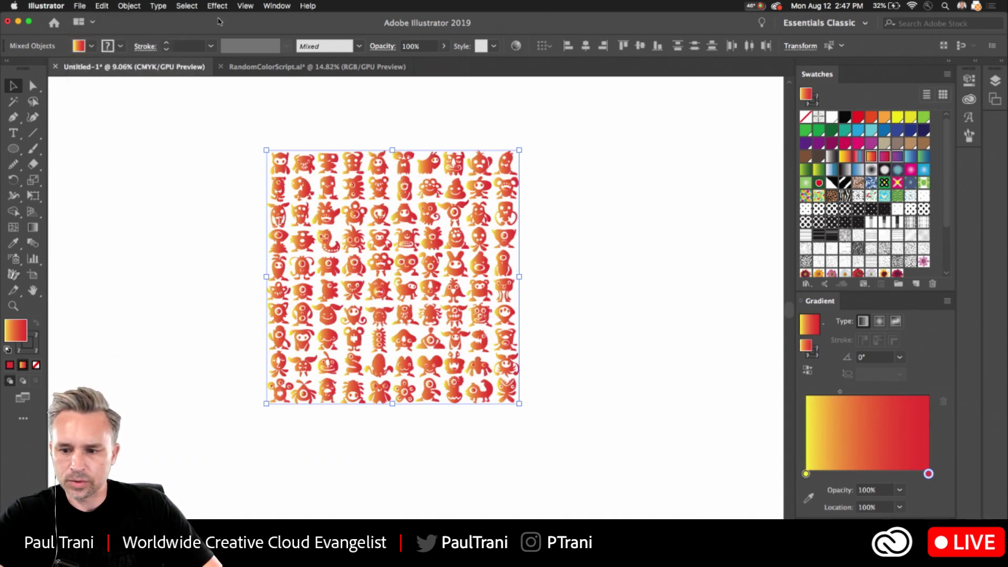
pyautogui.click(880, 321)
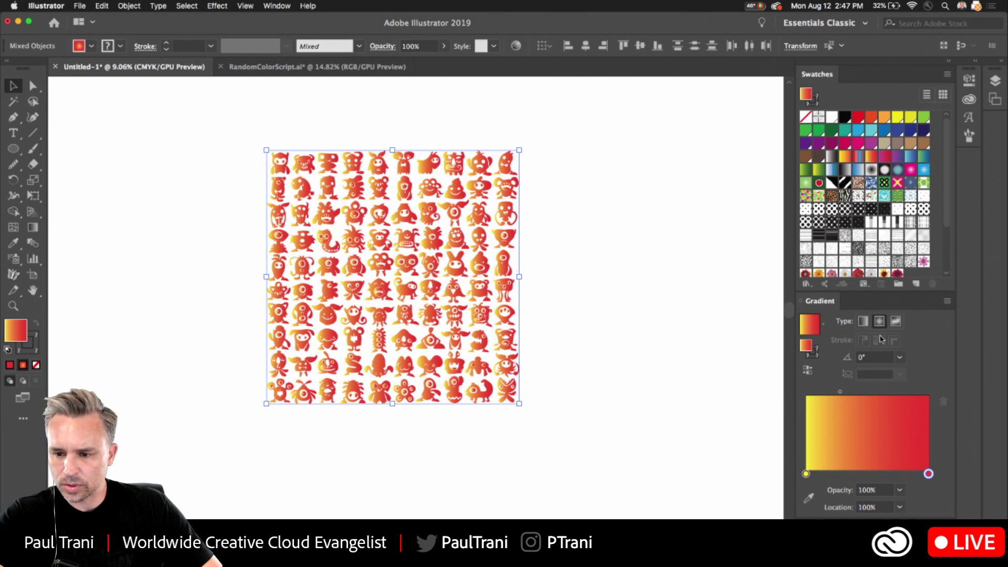
pyautogui.click(81, 5)
pyautogui.moveTo(103, 216)
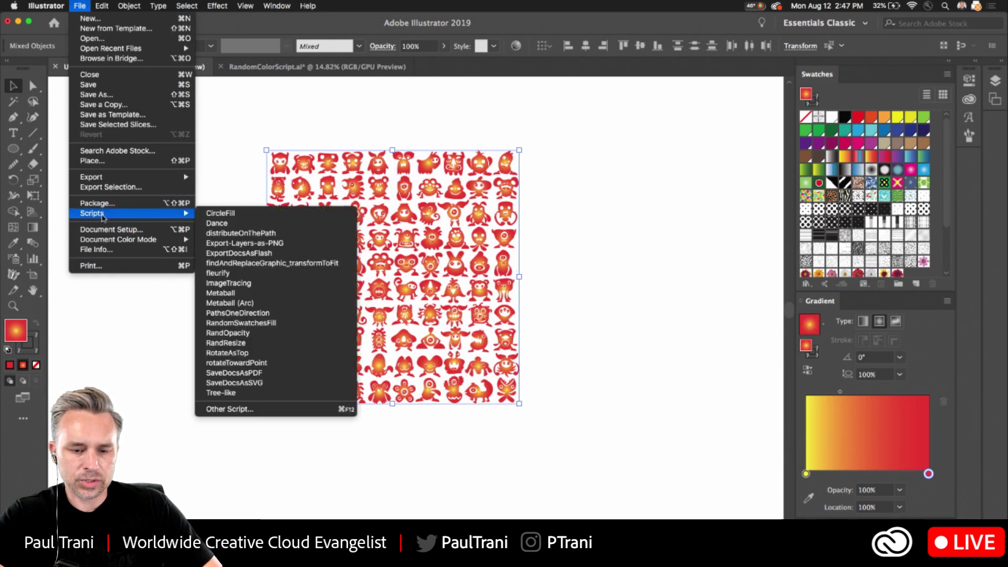
pyautogui.click(240, 323)
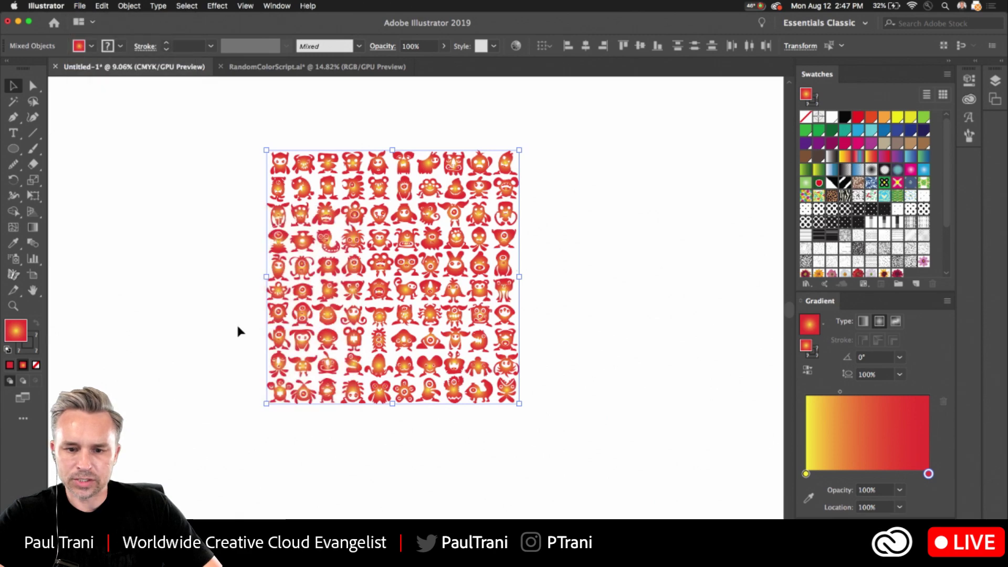
# Select several colorful gradient swatches and run the RandomSwatchesFill script on the monster grid
pyautogui.click(858, 158)
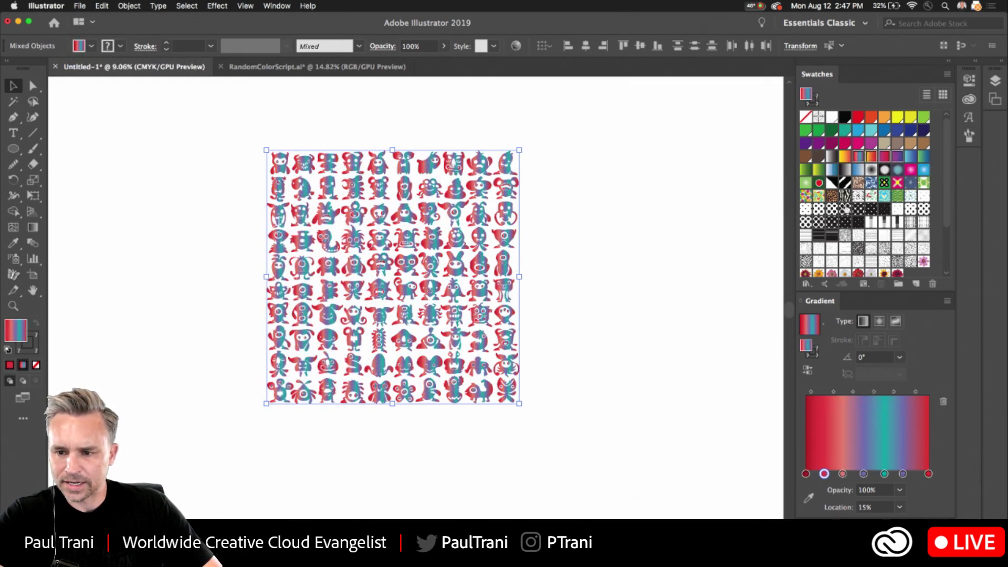
pyautogui.click(78, 5)
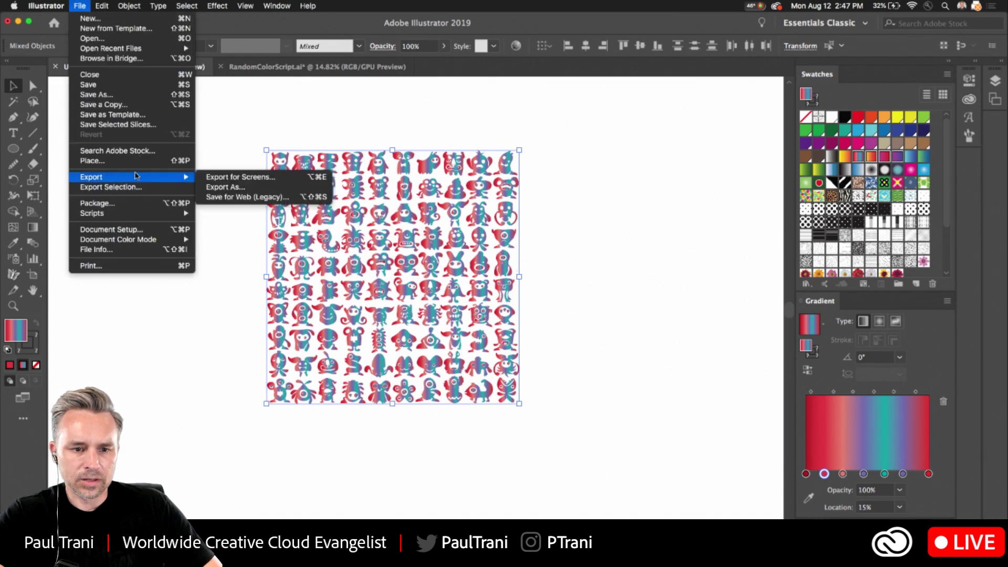
pyautogui.moveTo(132, 219)
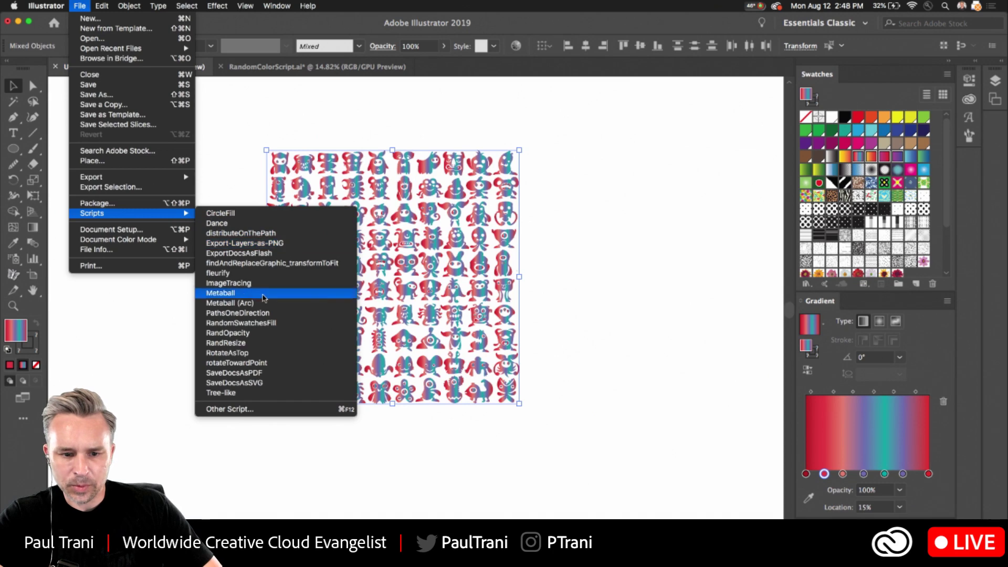
pyautogui.click(268, 324)
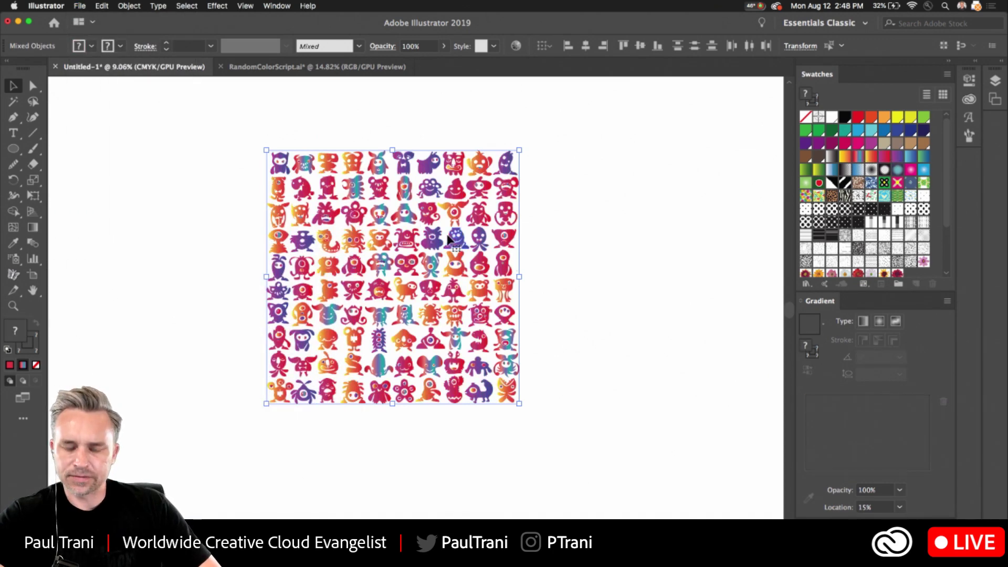
pyautogui.scroll(3, 386, 216)
pyautogui.scroll(1, 386, 215)
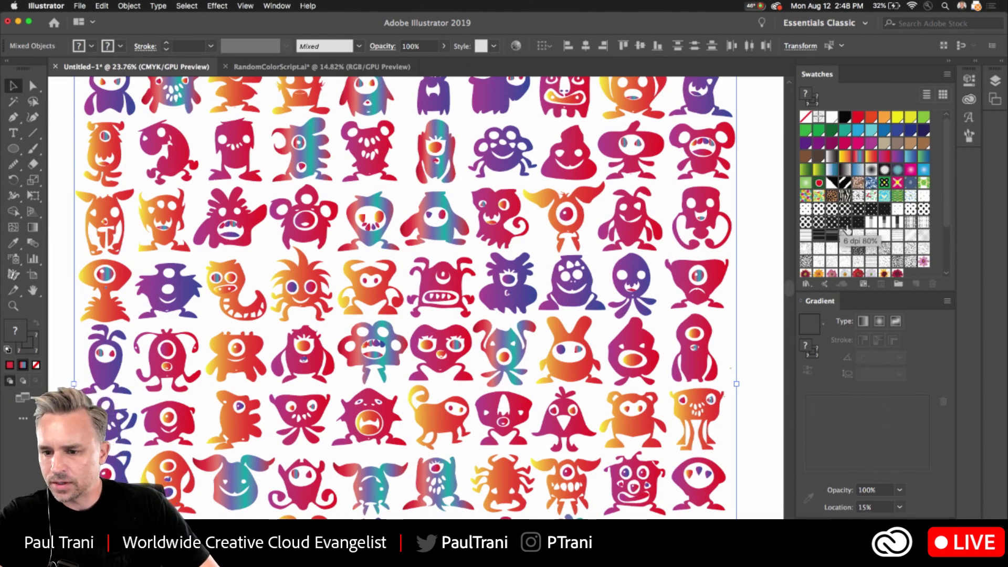
# Select the green, pink and navy pattern swatches and run the RandomSwatchesFill script on the monsters
pyautogui.click(885, 182)
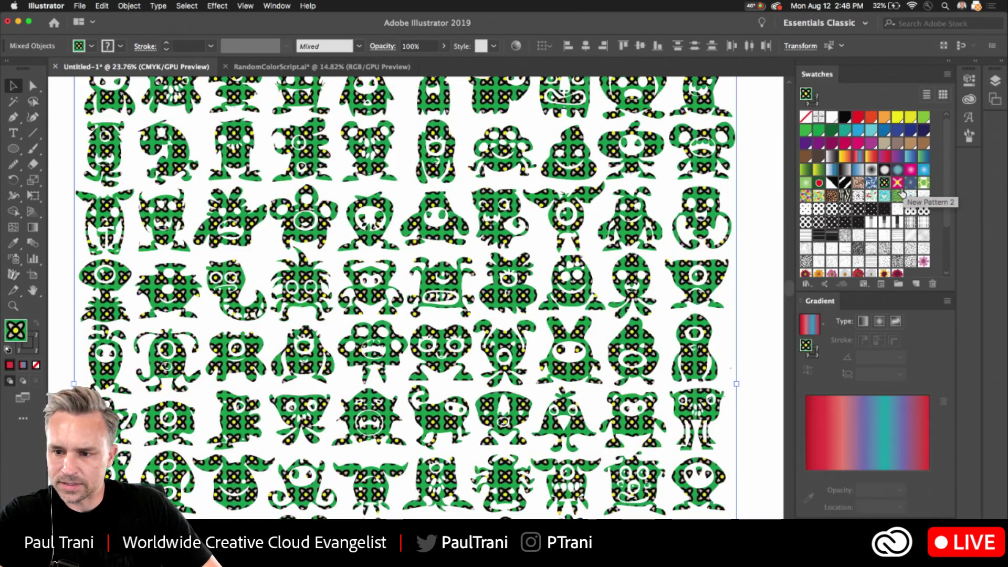
pyautogui.click(80, 5)
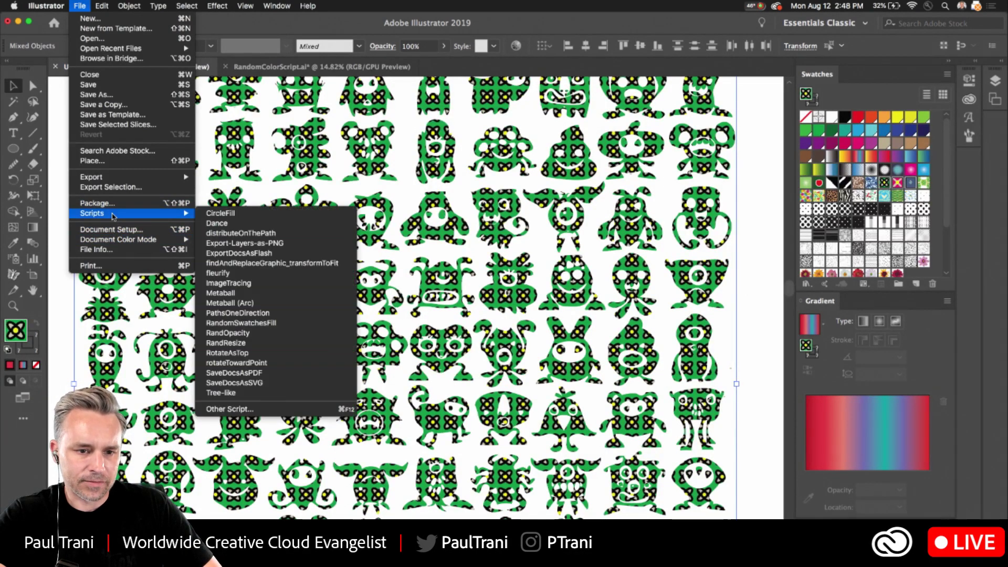
pyautogui.click(252, 325)
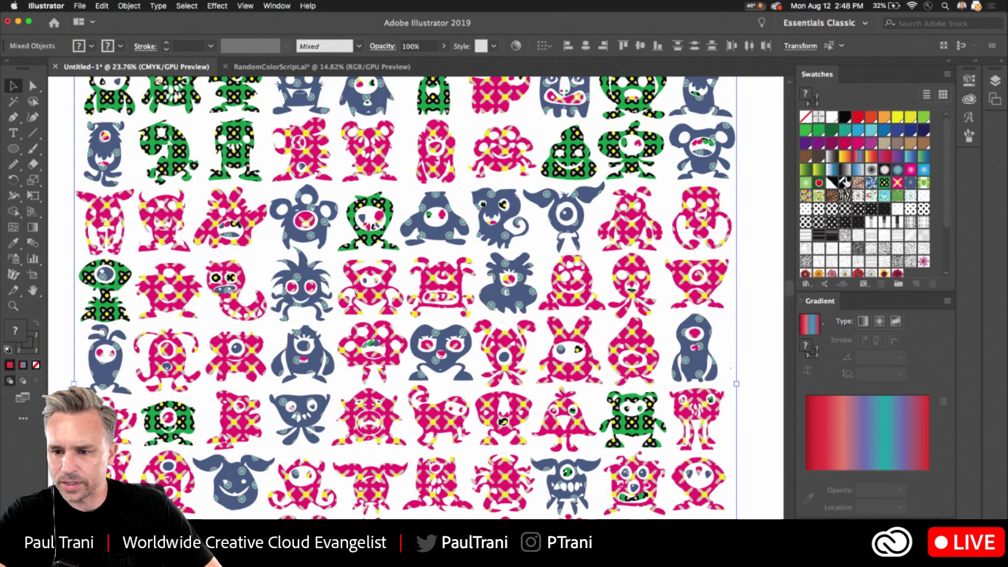
# Select a mix of solid color, gradient and pattern swatches and run the RandomSwatchesFill script on the monsters
pyautogui.click(898, 170)
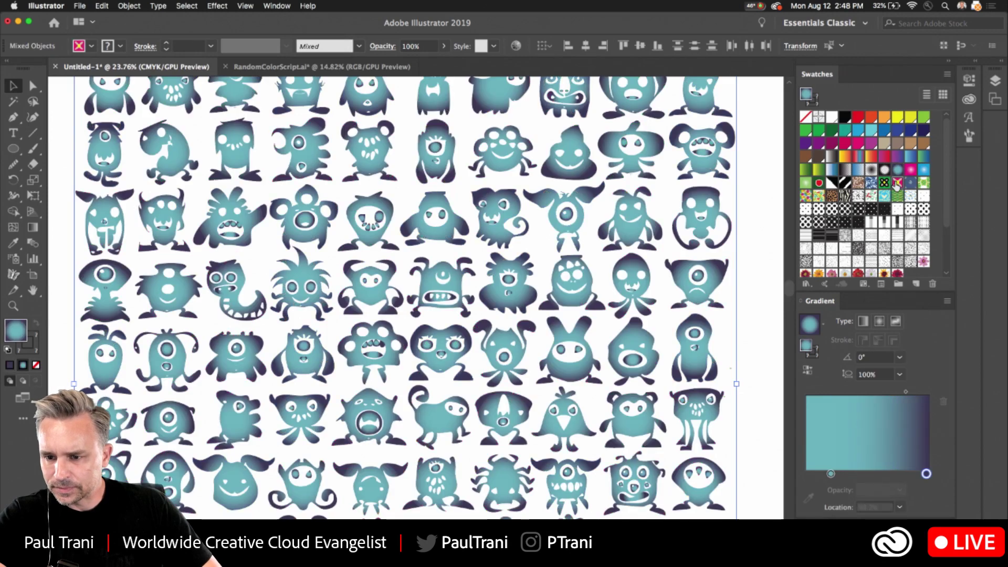
pyautogui.click(897, 183)
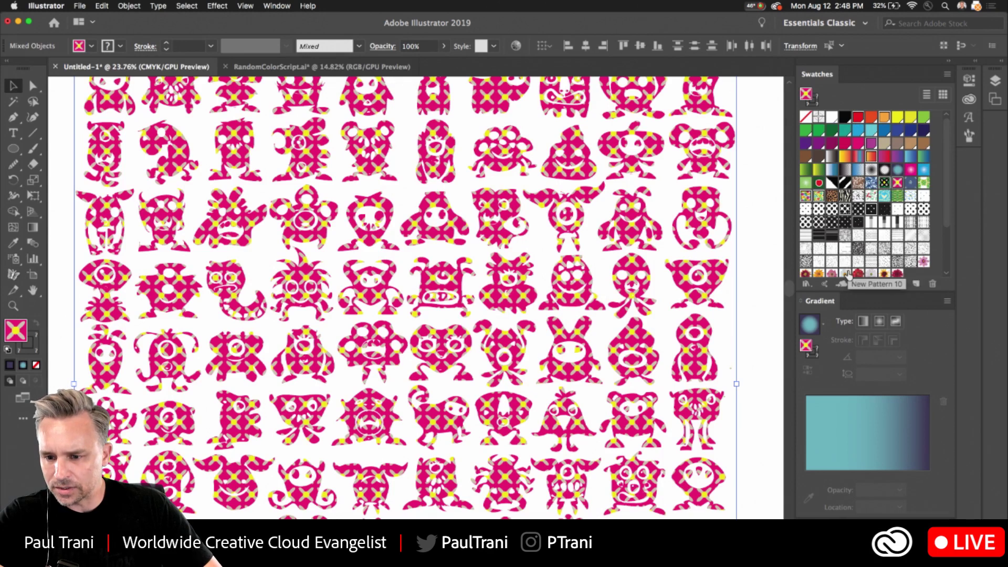
pyautogui.scroll(-3, 809, 248)
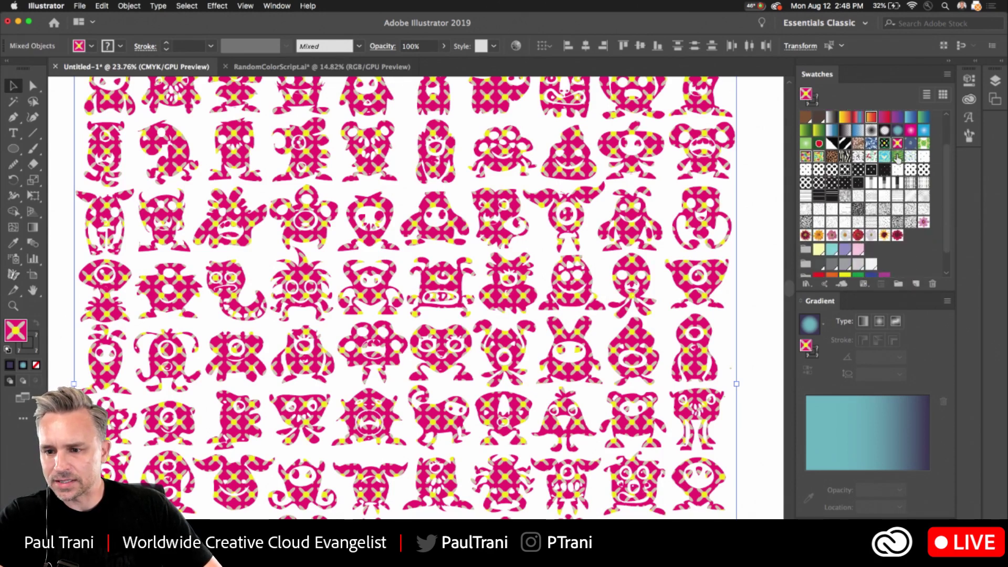
pyautogui.click(79, 6)
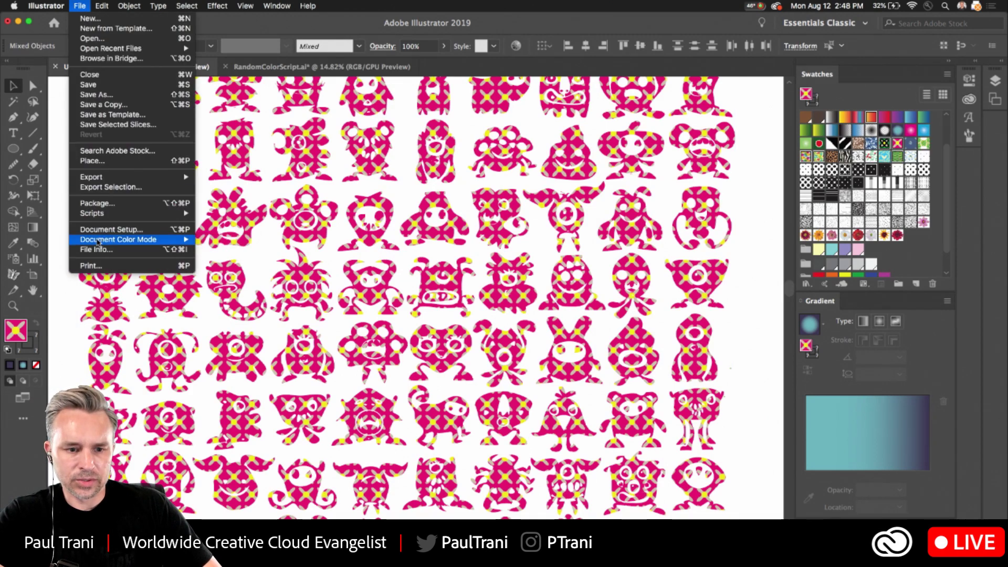
pyautogui.moveTo(98, 238)
pyautogui.moveTo(100, 213)
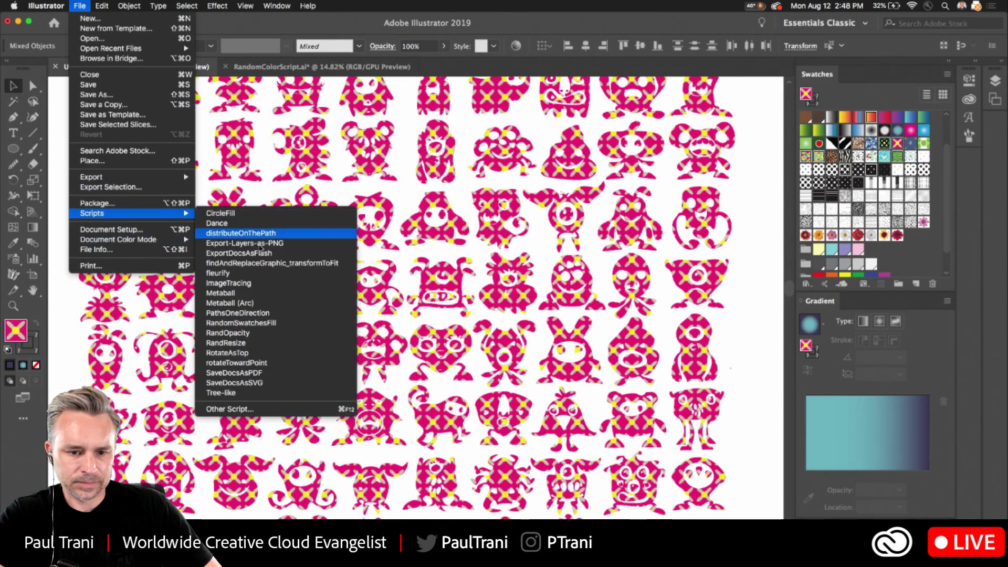
pyautogui.click(239, 324)
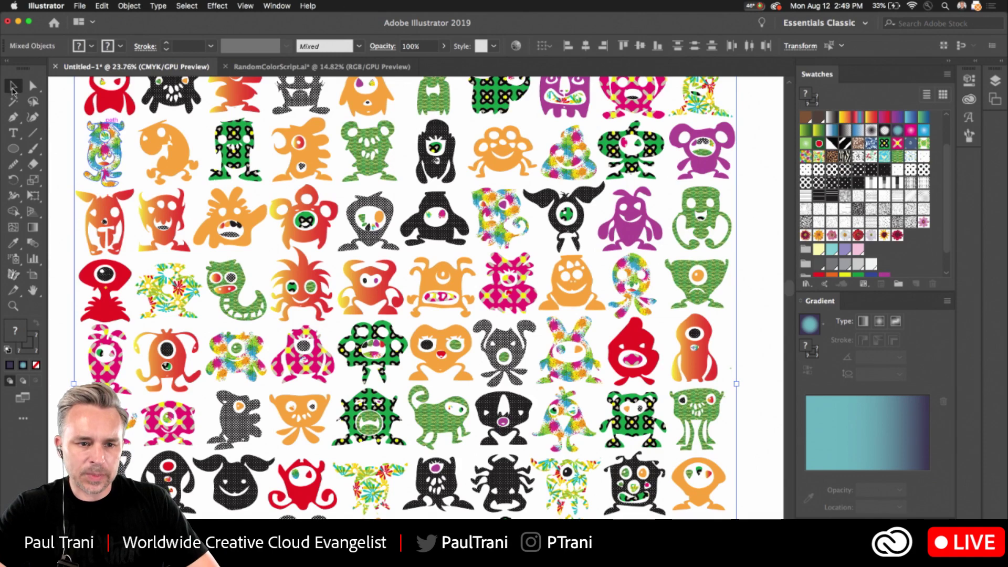
# Deselect the monsters, pick a teal fill, and draw a tall S-shaped Pencil curve with a 10 pt black stroke beside the grid
pyautogui.click(58, 132)
pyautogui.hscroll(-10, 225, 205)
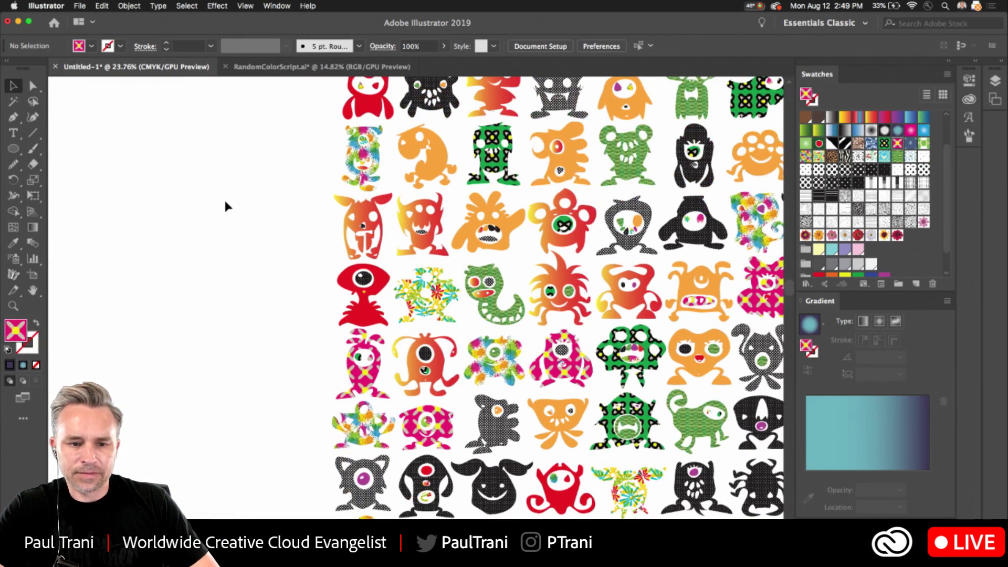
pyautogui.hscroll(-3, 173, 268)
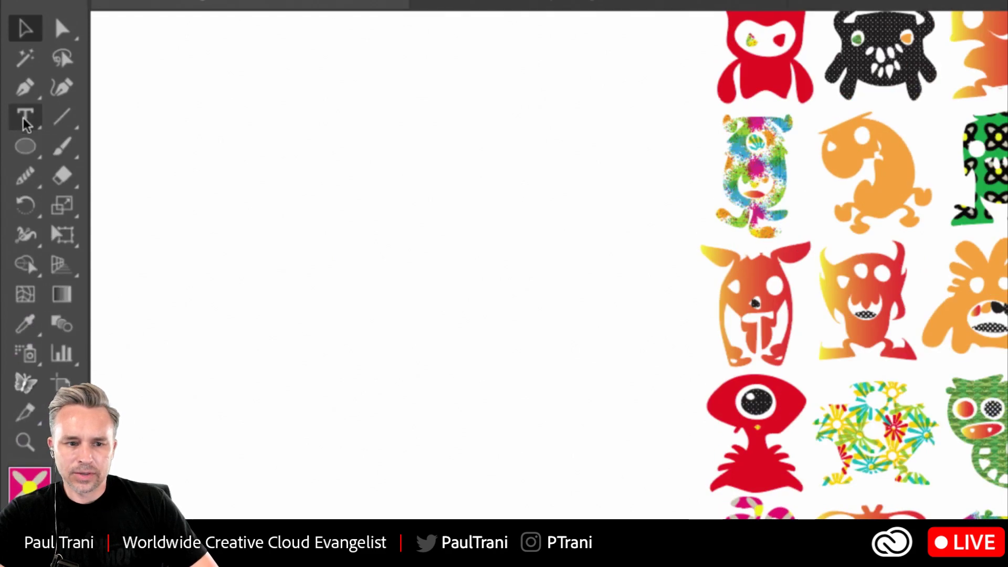
pyautogui.click(24, 175)
pyautogui.click(89, 206)
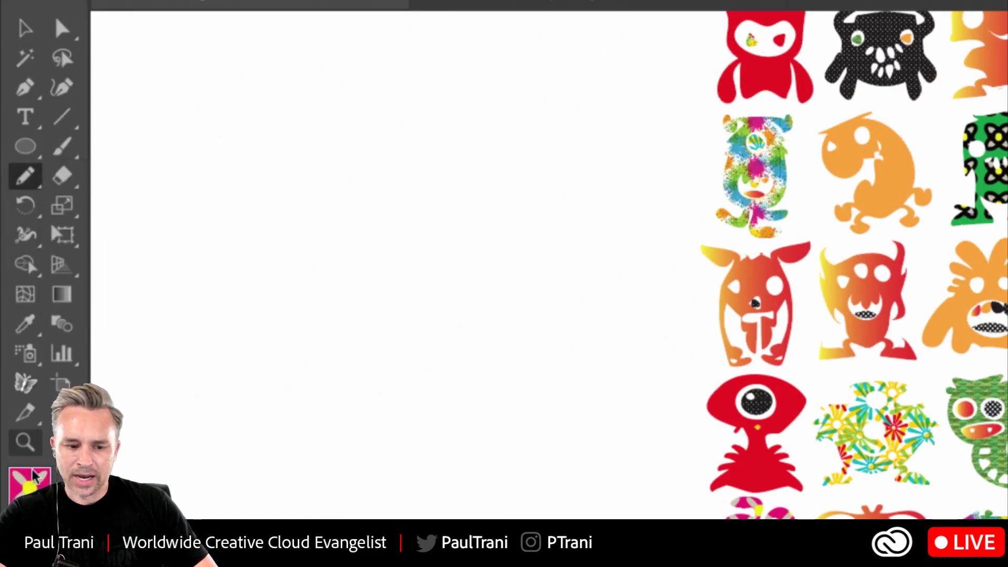
pyautogui.doubleClick(34, 492)
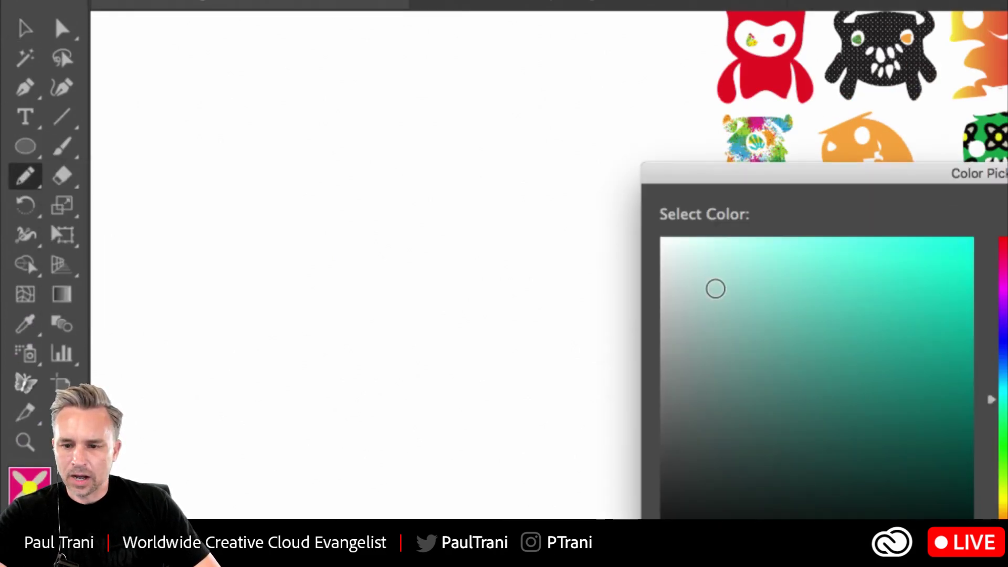
pyautogui.click(879, 280)
pyautogui.press('Return')
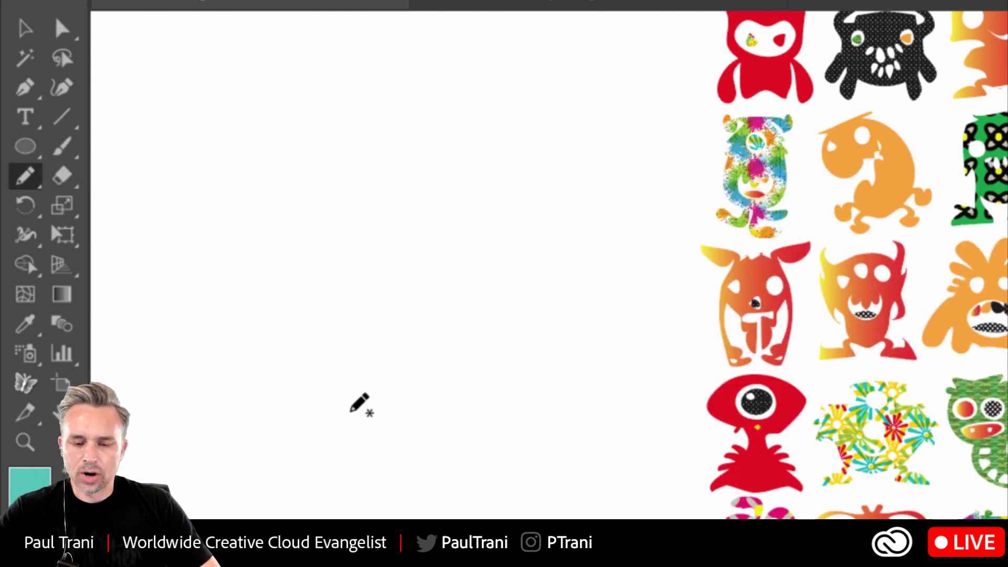
pyautogui.moveTo(350, 412)
pyautogui.mouseDown()
pyautogui.moveTo(351, 272)
pyautogui.moveTo(311, 137)
pyautogui.moveTo(344, 112)
pyautogui.mouseUp()
pyautogui.press('v')
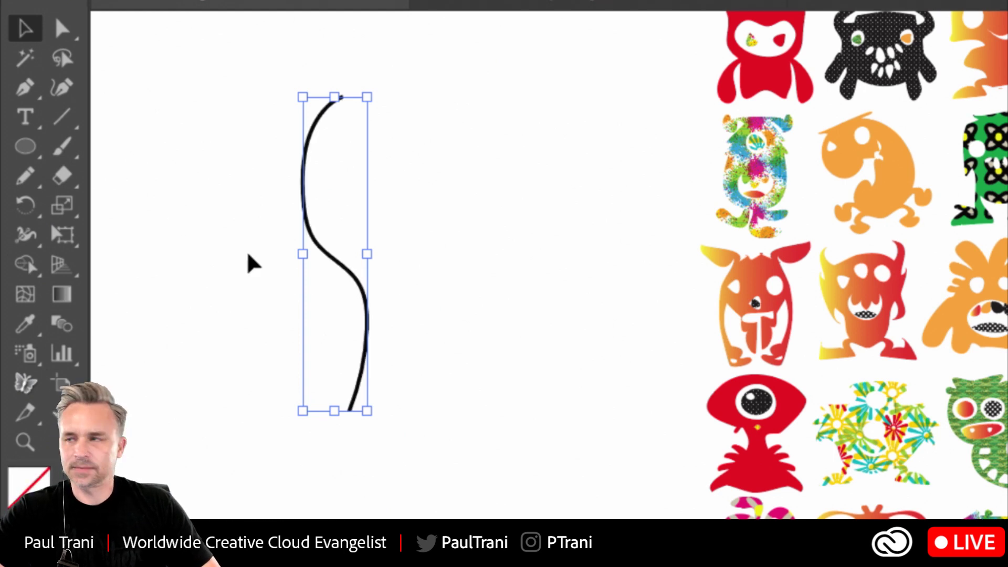
# Deselect the S-shaped curve and frame it closely in the view
pyautogui.scroll(-2, 250, 247)
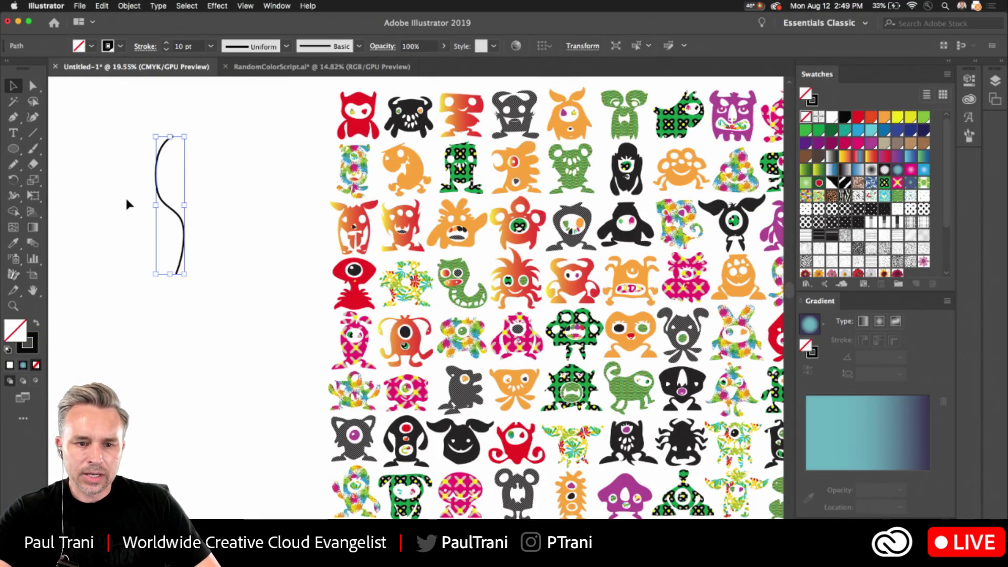
pyautogui.scroll(-10, 127, 198)
pyautogui.click(131, 198)
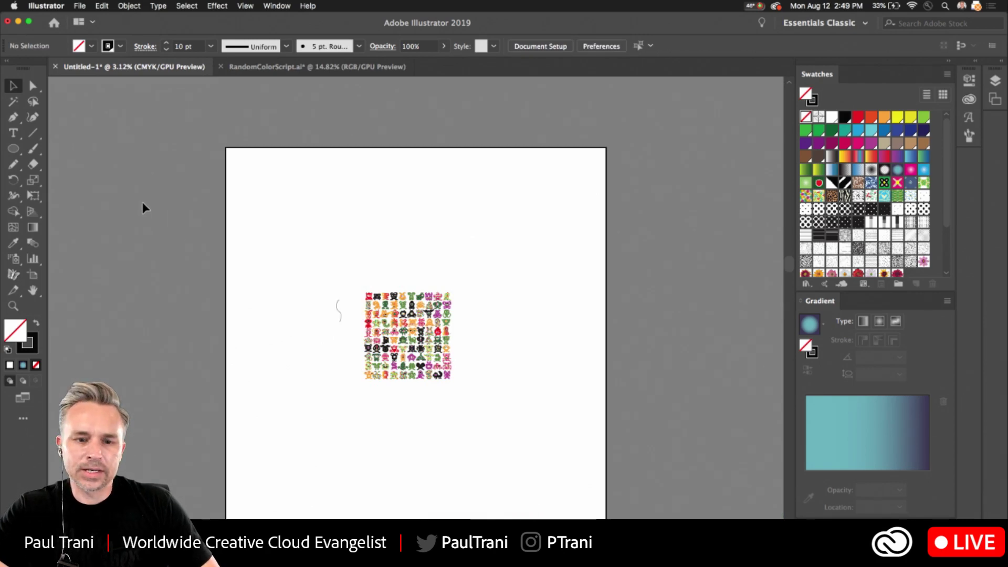
pyautogui.click(11, 306)
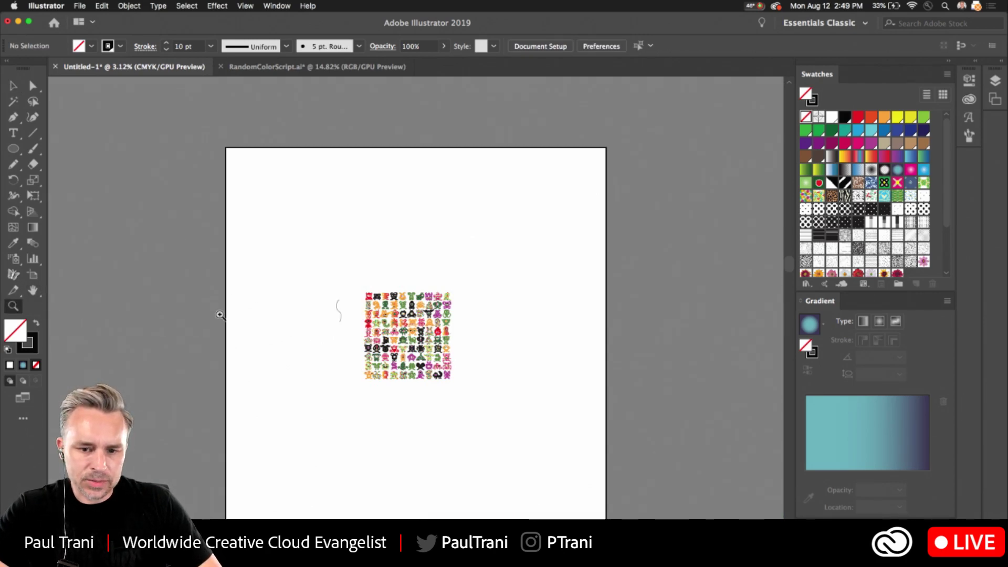
pyautogui.moveTo(290, 287)
pyautogui.mouseDown()
pyautogui.moveTo(383, 394)
pyautogui.moveTo(367, 394)
pyautogui.mouseUp()
pyautogui.moveTo(281, 99); pyautogui.dragTo(534, 344)
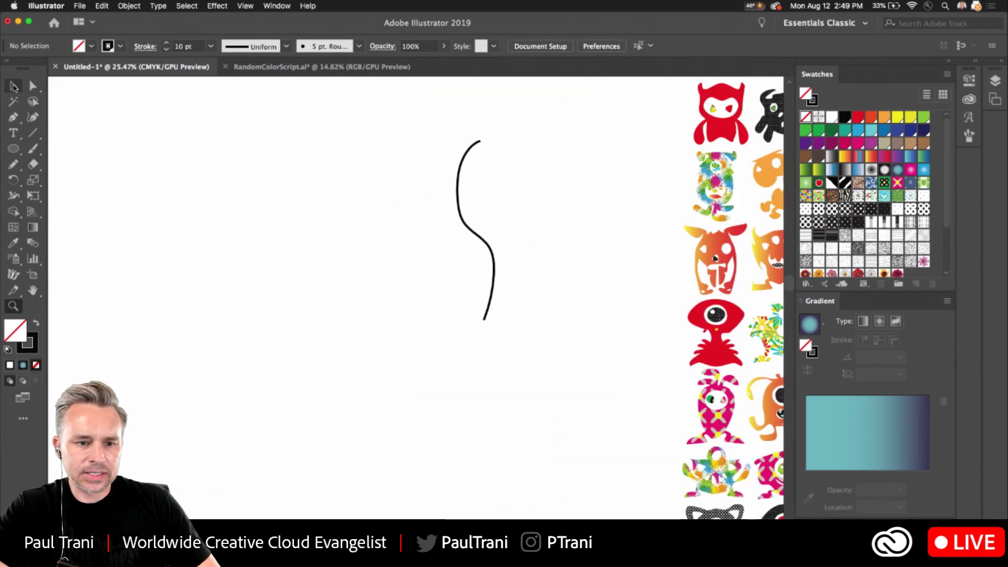
# Move the S-shaped curve farther from the monster grid and inspect the brush definitions available for its stroke
pyautogui.click(13, 86)
pyautogui.moveTo(462, 191); pyautogui.dragTo(278, 213)
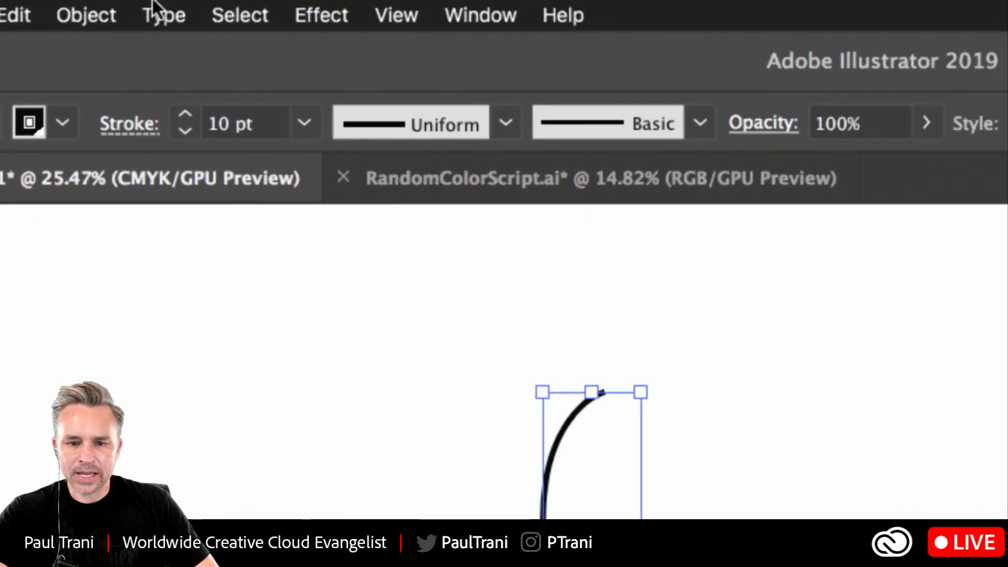
pyautogui.click(506, 123)
pyautogui.click(701, 122)
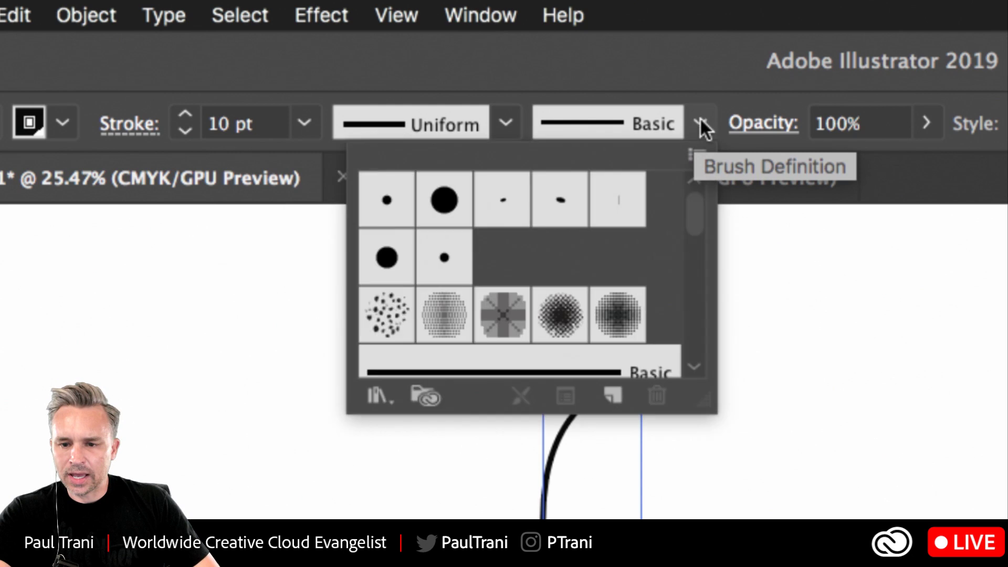
pyautogui.click(702, 121)
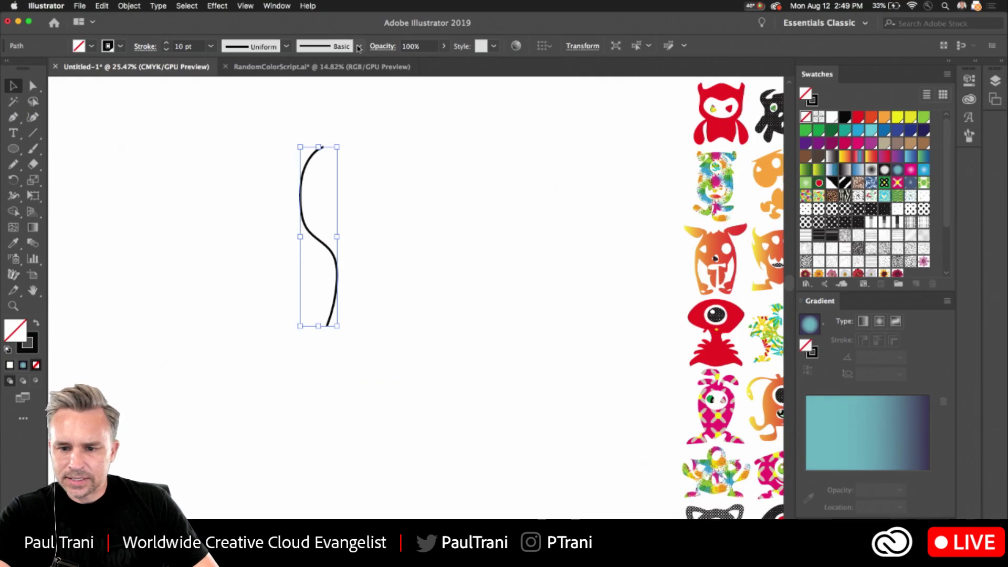
# Give the S-shaped curve's stroke round caps
pyautogui.click(976, 62)
pyautogui.click(298, 78)
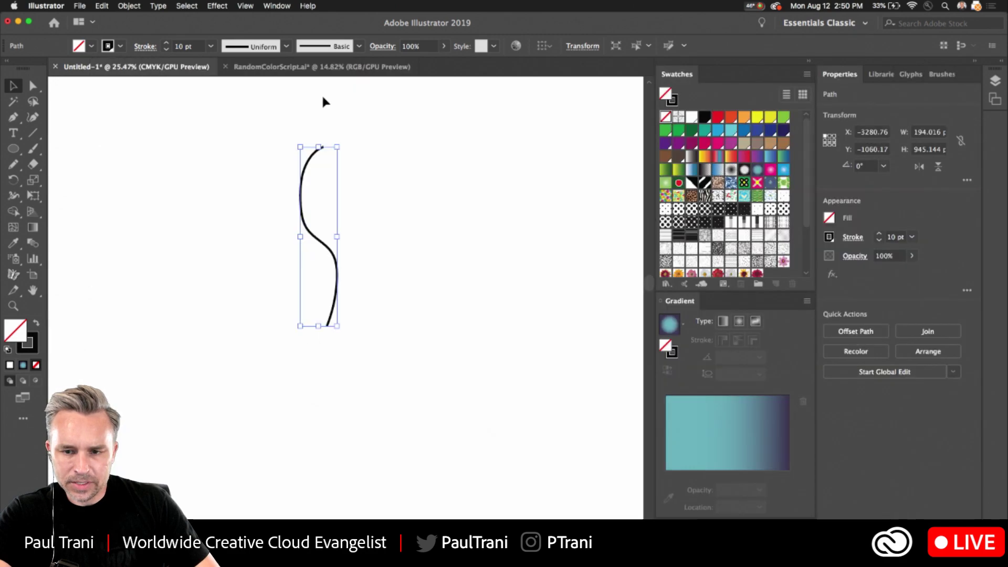
pyautogui.click(852, 239)
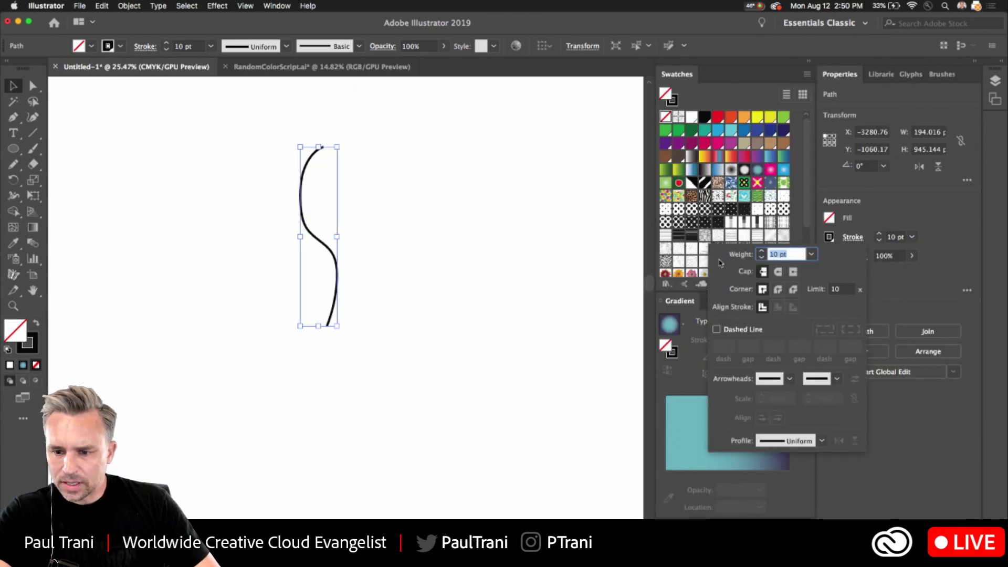
pyautogui.click(778, 272)
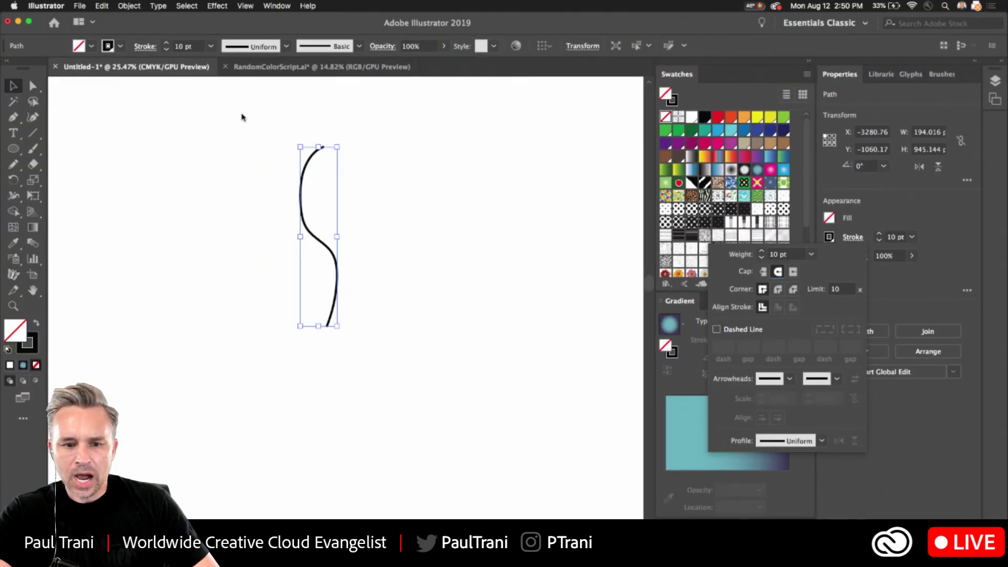
pyautogui.click(896, 425)
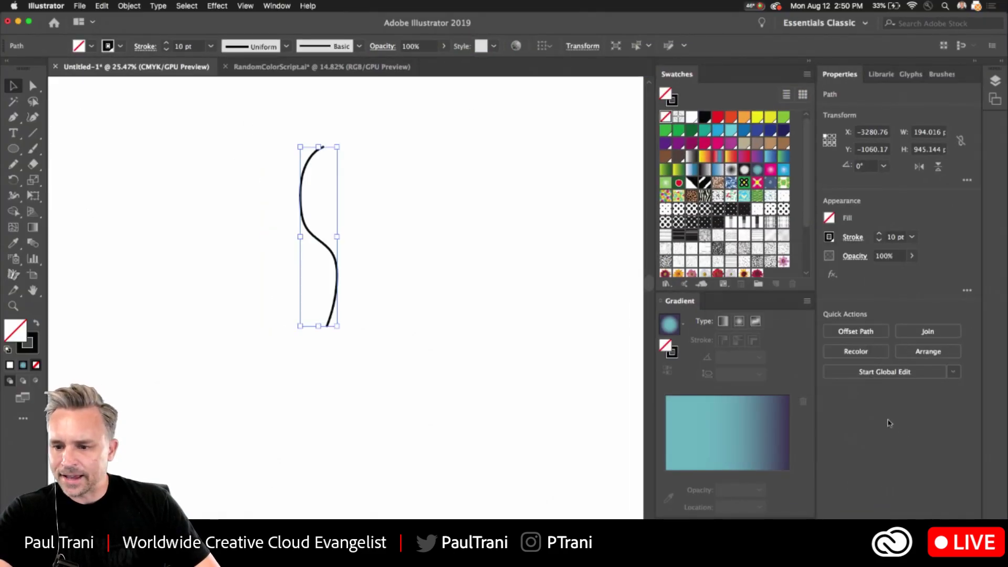
# Show the Appearance panel as a floating panel beside the curve and review its options
pyautogui.click(269, 6)
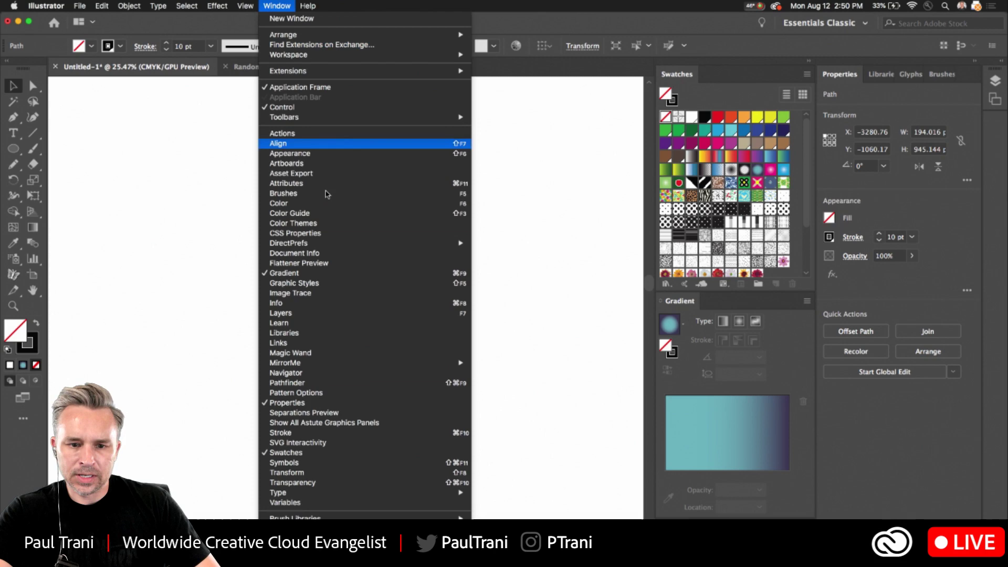
pyautogui.click(326, 154)
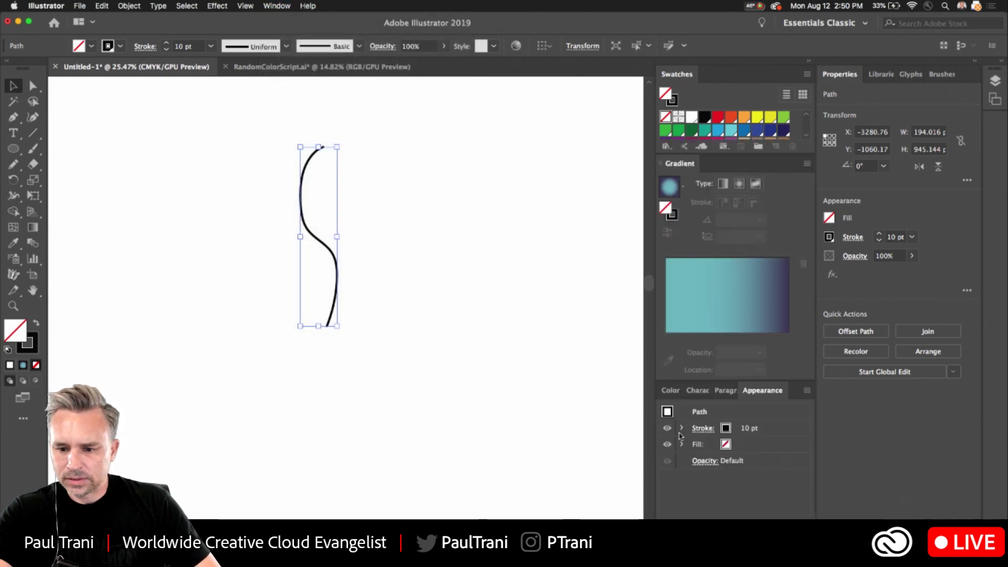
pyautogui.moveTo(768, 394); pyautogui.dragTo(527, 170)
pyautogui.click(584, 162)
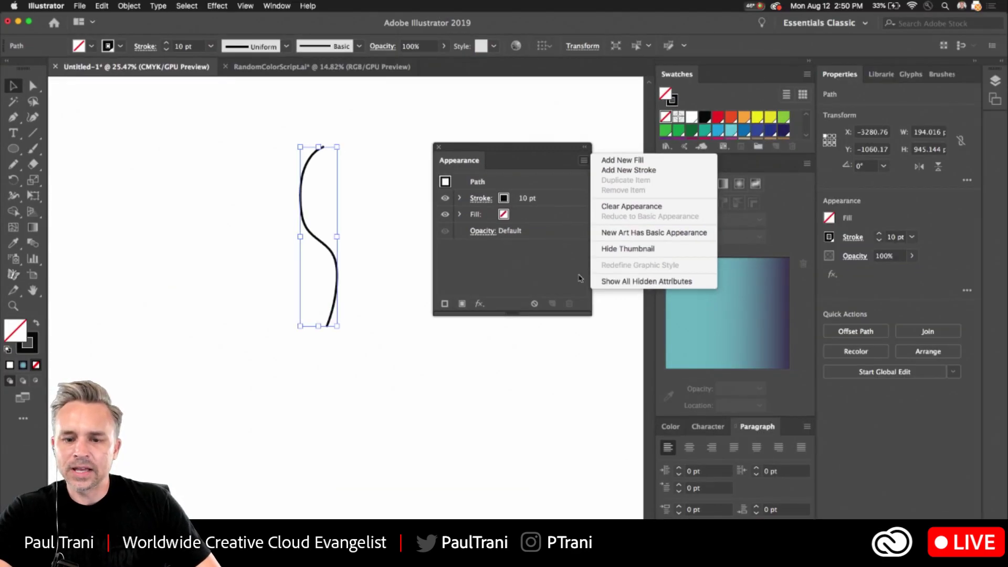
pyautogui.click(541, 277)
# Give the S-shaped curve a red stroke with no fill
pyautogui.click(718, 116)
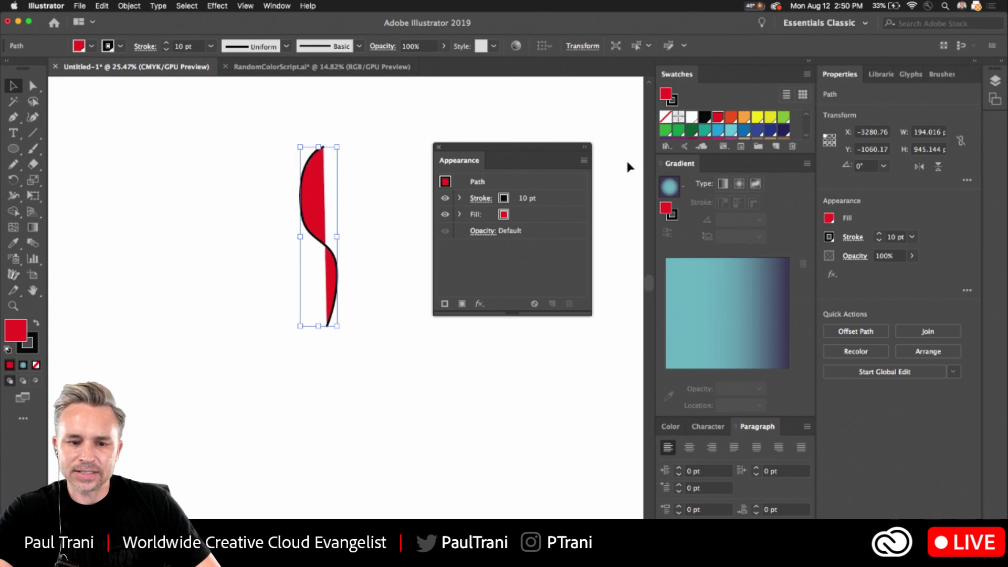
pyautogui.click(36, 326)
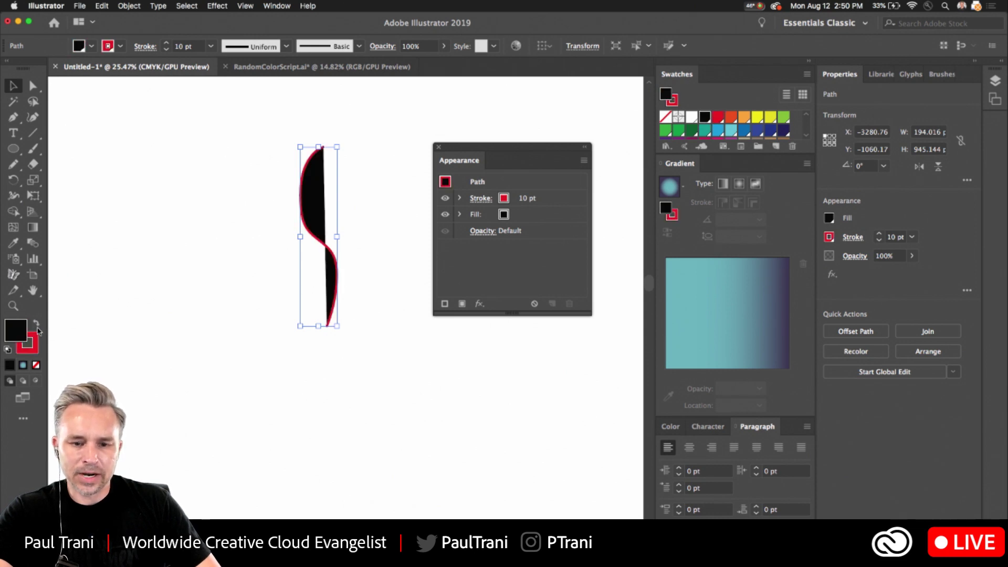
pyautogui.click(36, 366)
pyautogui.scroll(3, 311, 187)
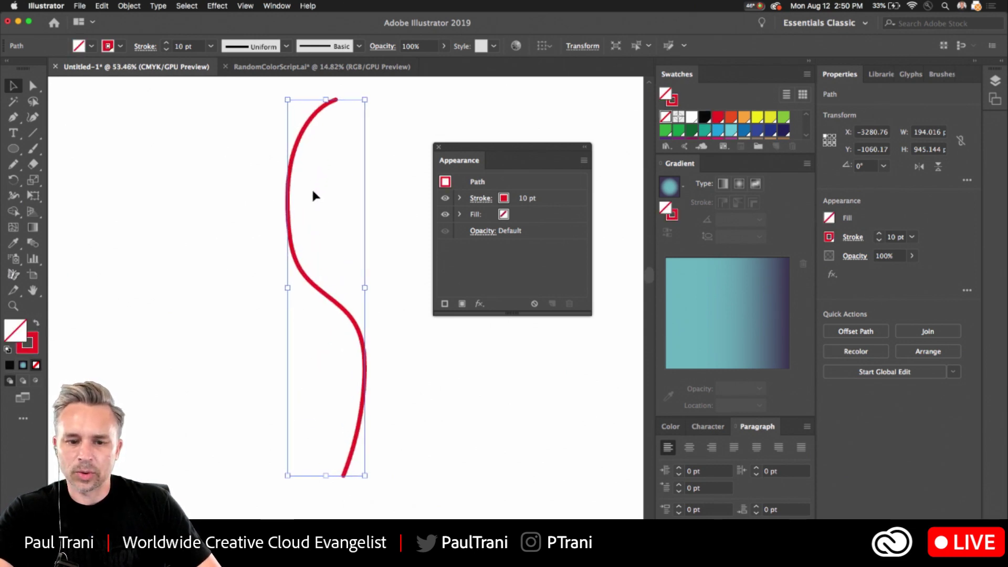
# Draw three more freehand red curves with the Pencil tool on both sides of the S-shaped curve
pyautogui.press('n')
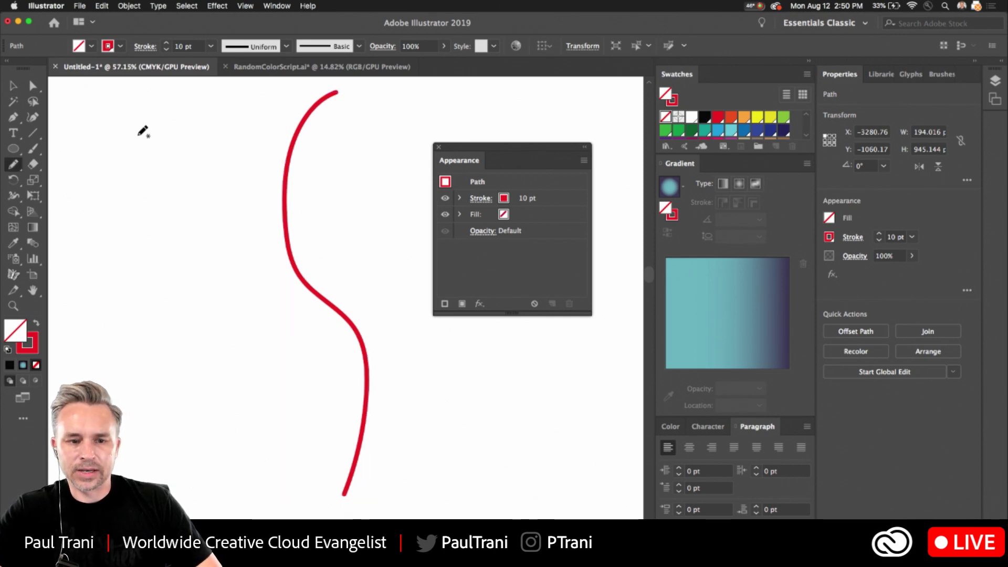
pyautogui.moveTo(141, 135)
pyautogui.mouseDown()
pyautogui.moveTo(108, 233)
pyautogui.moveTo(135, 432)
pyautogui.mouseUp()
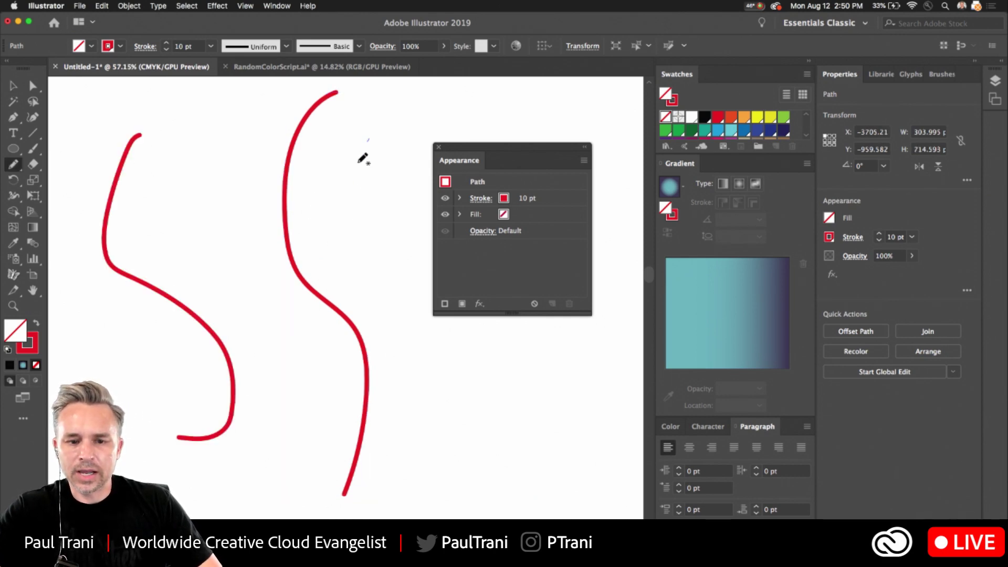
pyautogui.moveTo(370, 137); pyautogui.dragTo(416, 377)
pyautogui.moveTo(244, 294)
pyautogui.mouseDown()
pyautogui.moveTo(201, 218)
pyautogui.moveTo(207, 108)
pyautogui.mouseUp()
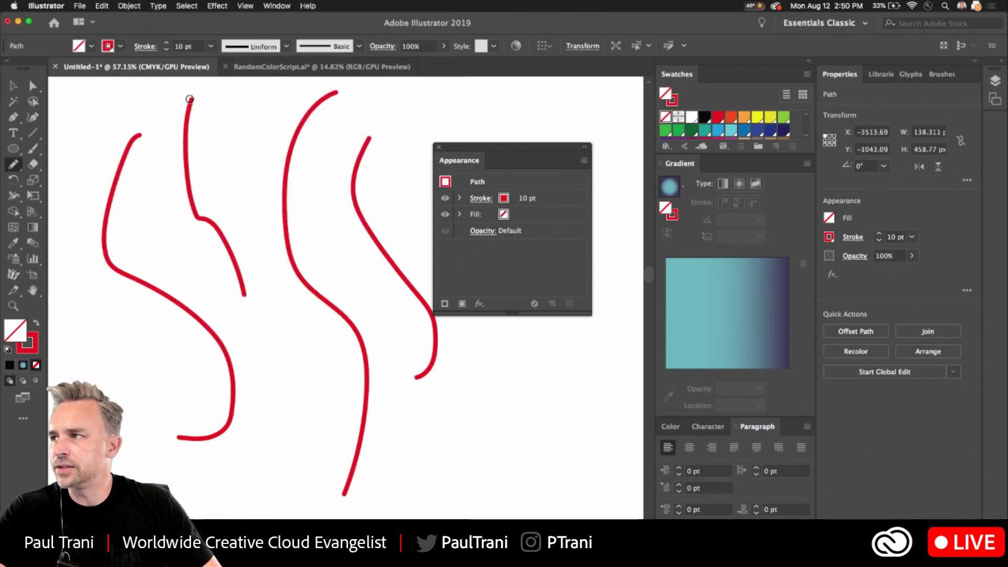
# Enable New Art Has Basic Appearance and delete all the artwork in the document
pyautogui.click(584, 160)
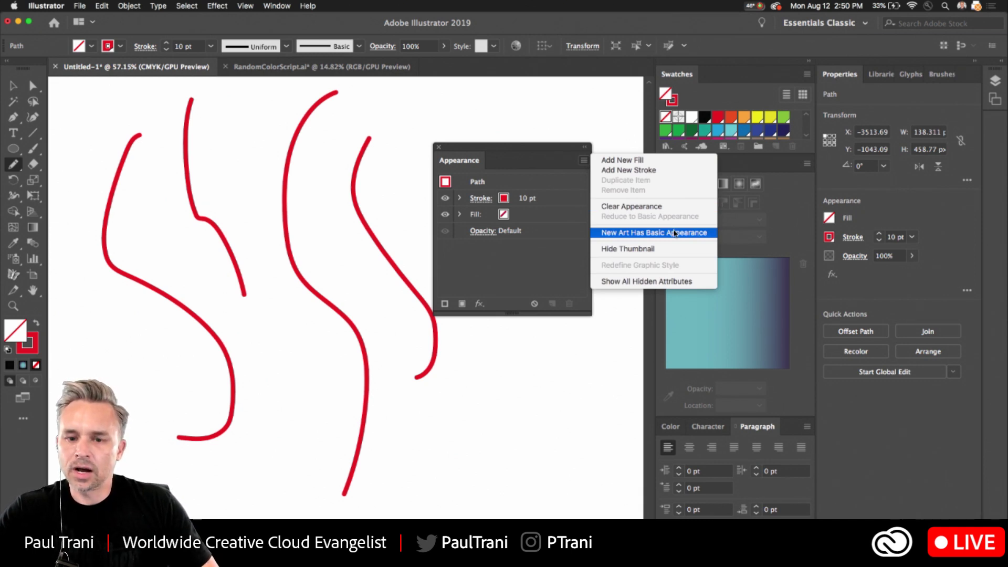
pyautogui.click(675, 233)
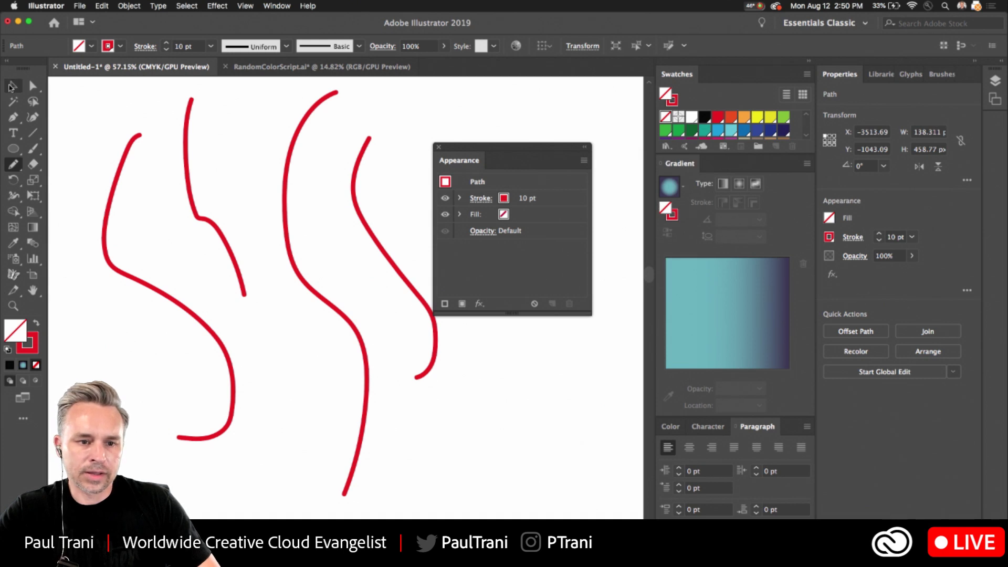
pyautogui.press('v')
pyautogui.hotkey('ctrl', 'a')
pyautogui.press('Delete')
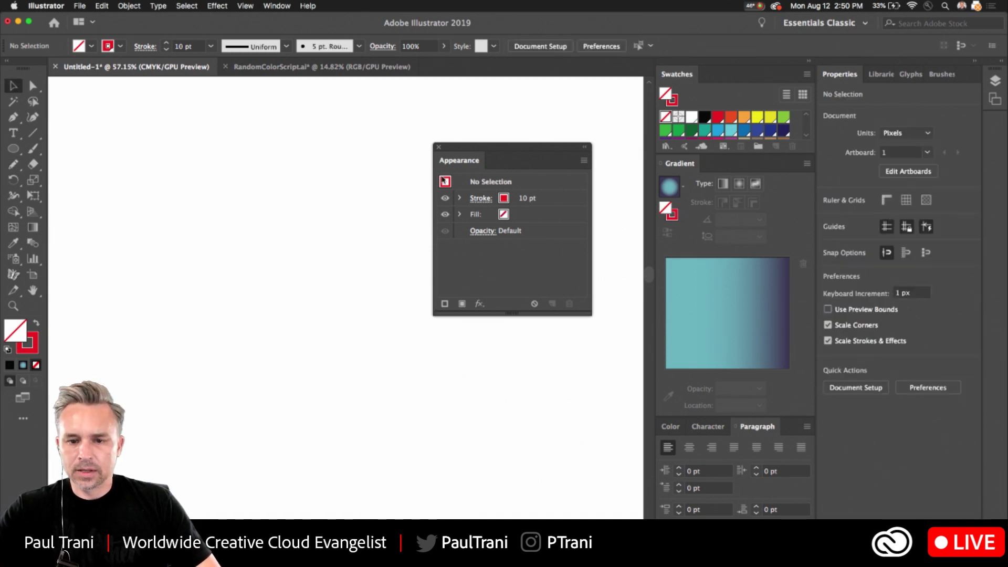
# Dock the Appearance panel with the Paragraph group, collapse Gradient, and enlarge Swatches until all swatches are shown
pyautogui.moveTo(460, 147); pyautogui.dragTo(682, 426)
pyautogui.click(677, 76)
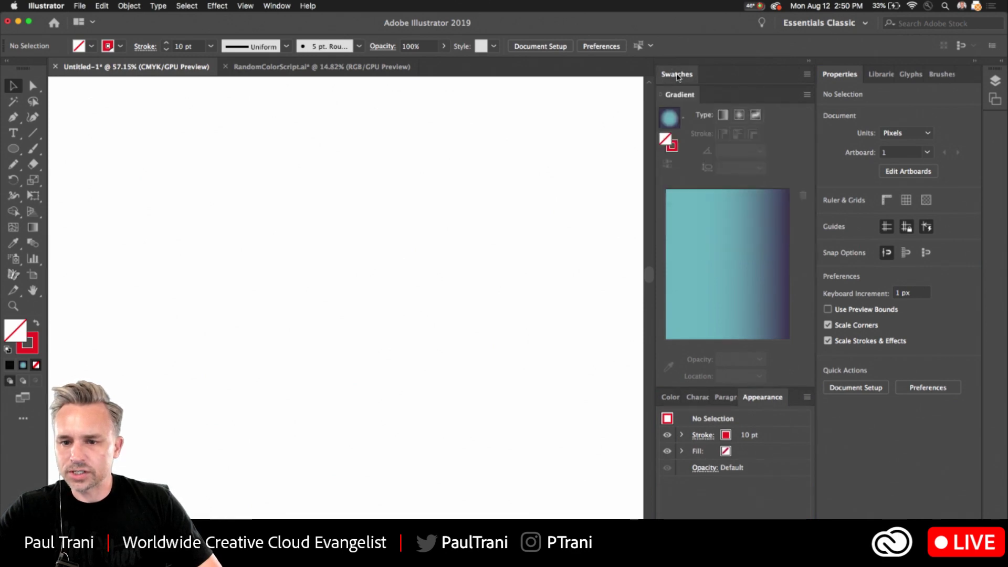
pyautogui.click(677, 75)
pyautogui.doubleClick(746, 165)
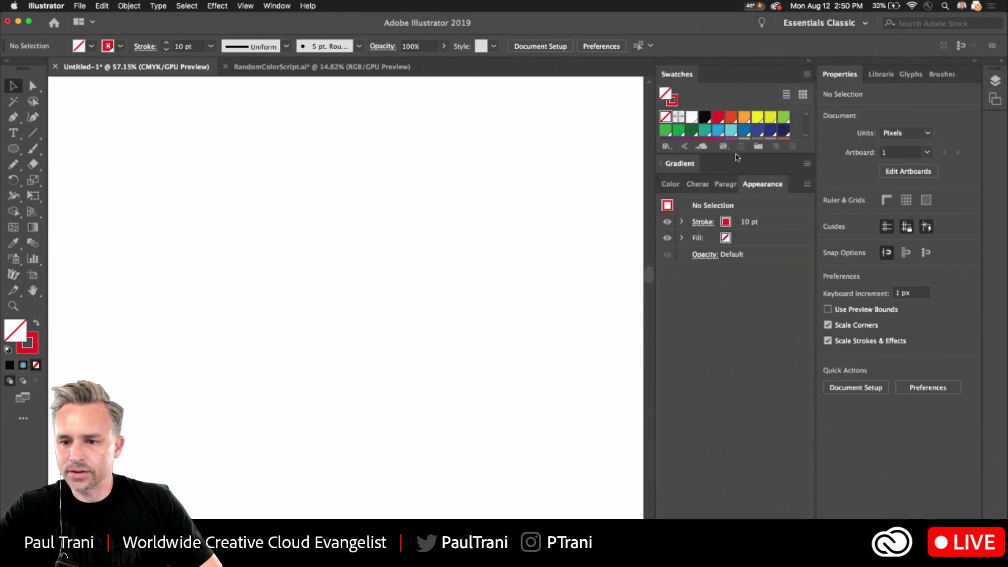
pyautogui.moveTo(734, 159); pyautogui.dragTo(734, 376)
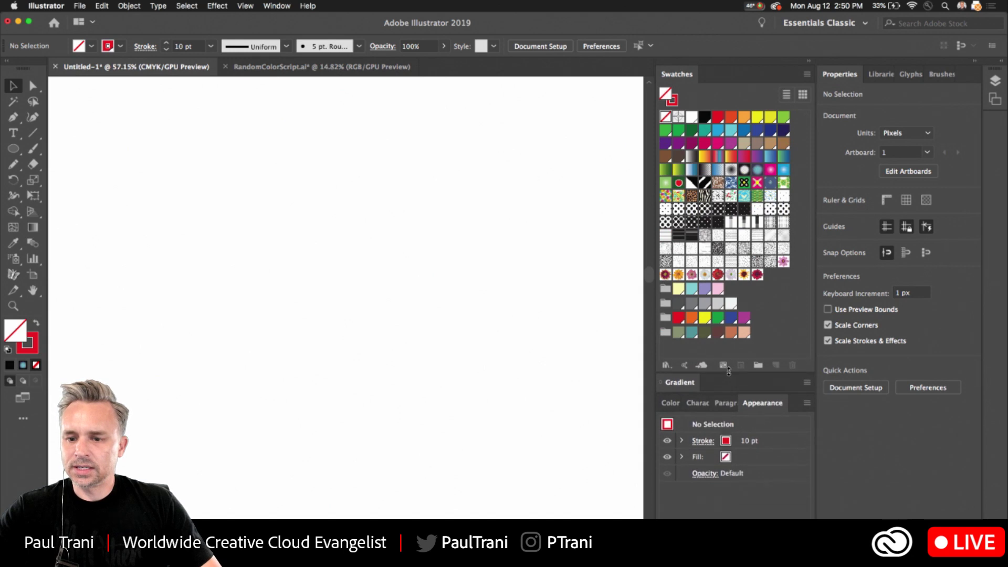
# Examine the list of installed Illustrator scripts
pyautogui.click(79, 6)
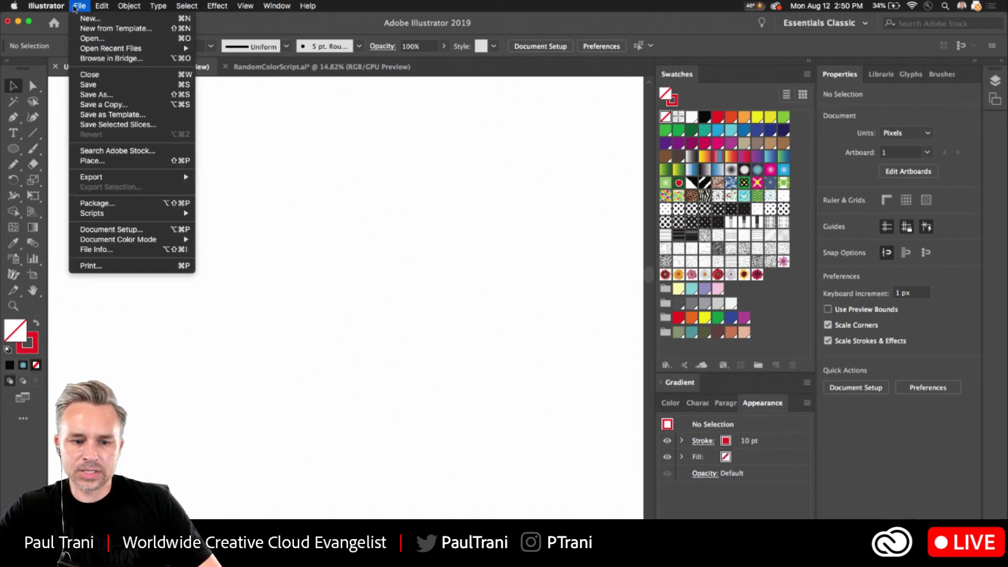
pyautogui.moveTo(103, 240)
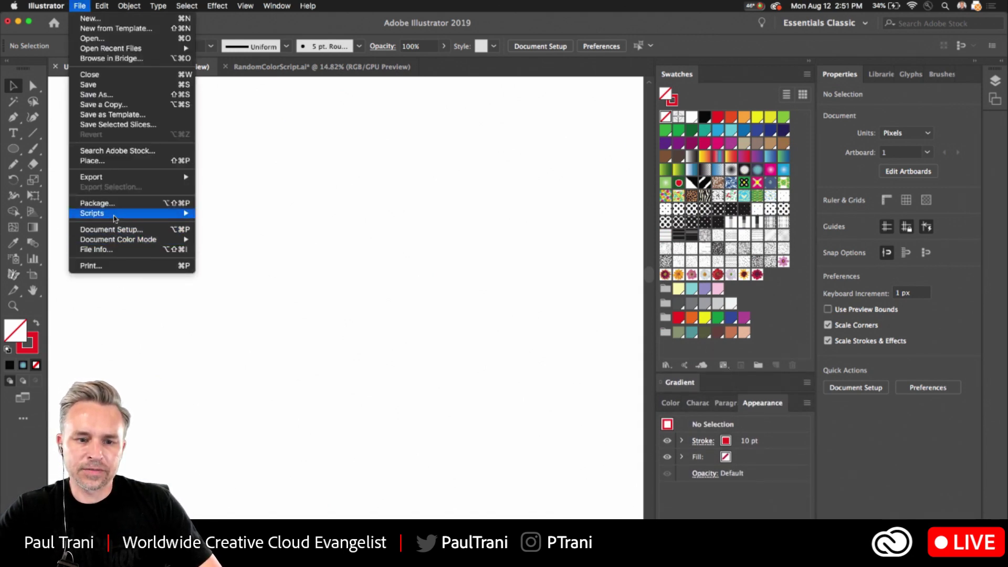
pyautogui.moveTo(115, 216)
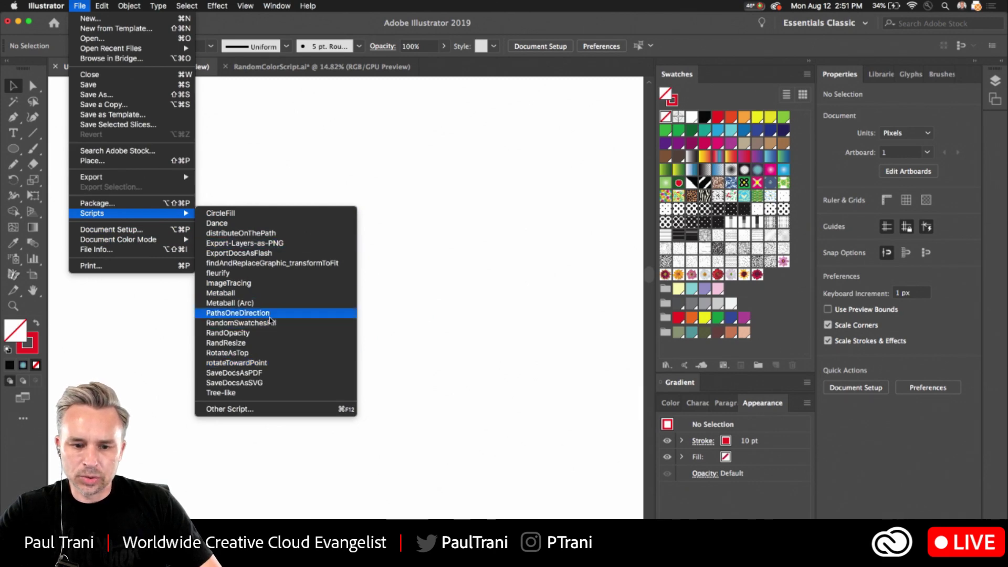
# Switch to Chrome, review the Random Swatches Fill page's installation instructions, download section and comments, and return to Illustrator
pyautogui.click(625, 538)
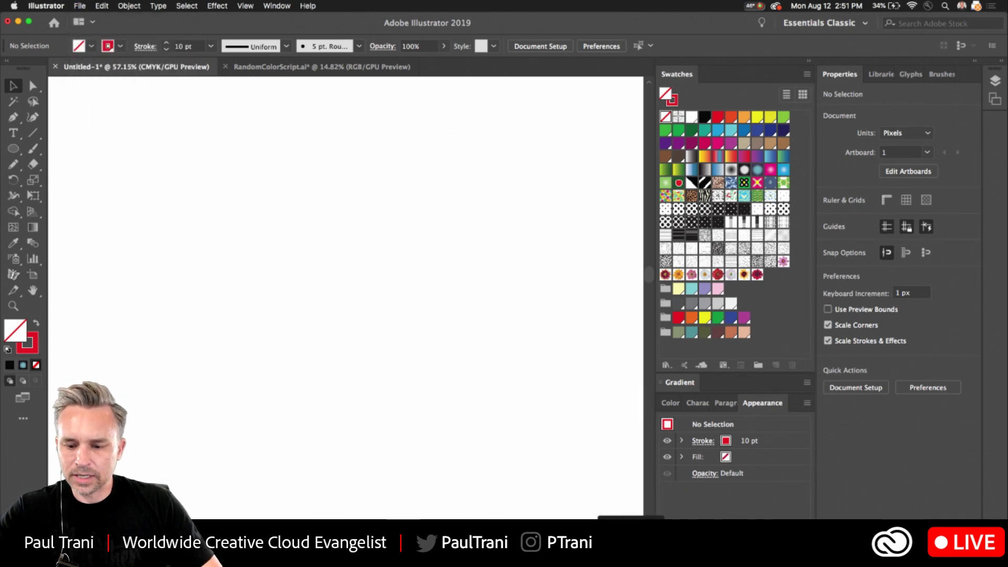
pyautogui.click(629, 541)
pyautogui.scroll(-6, 278, 273)
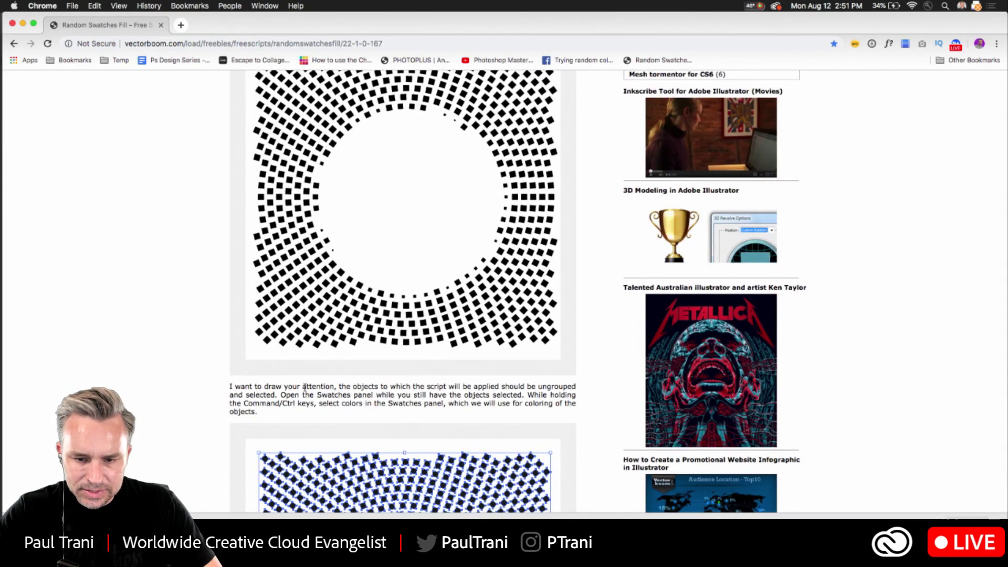
pyautogui.scroll(-15, 305, 389)
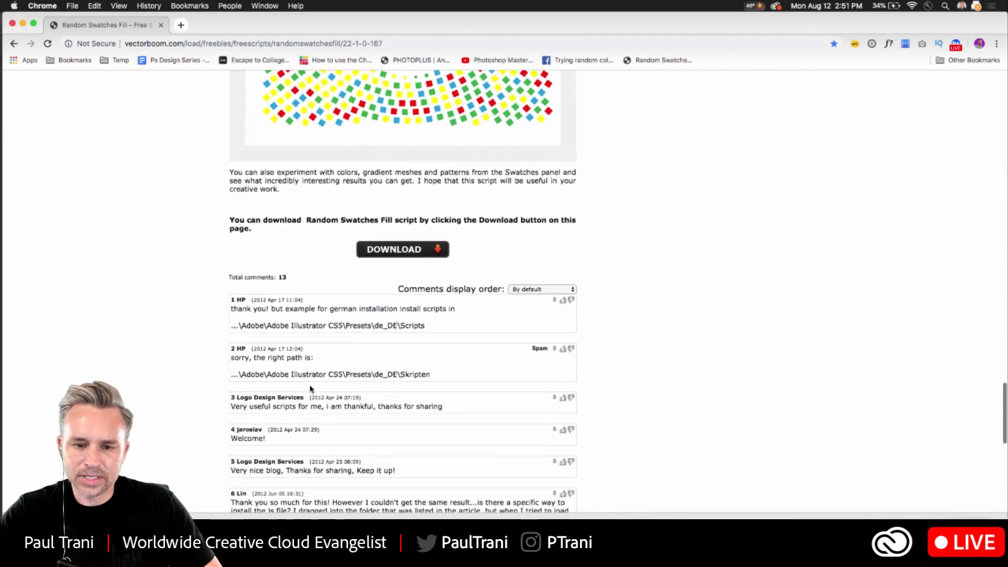
pyautogui.scroll(-2, 310, 389)
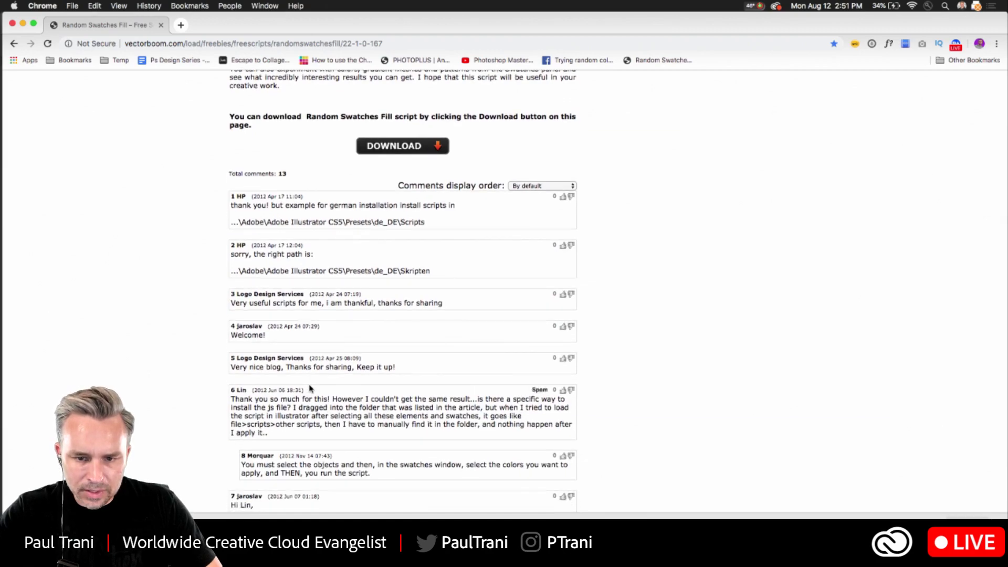
pyautogui.scroll(20, 311, 388)
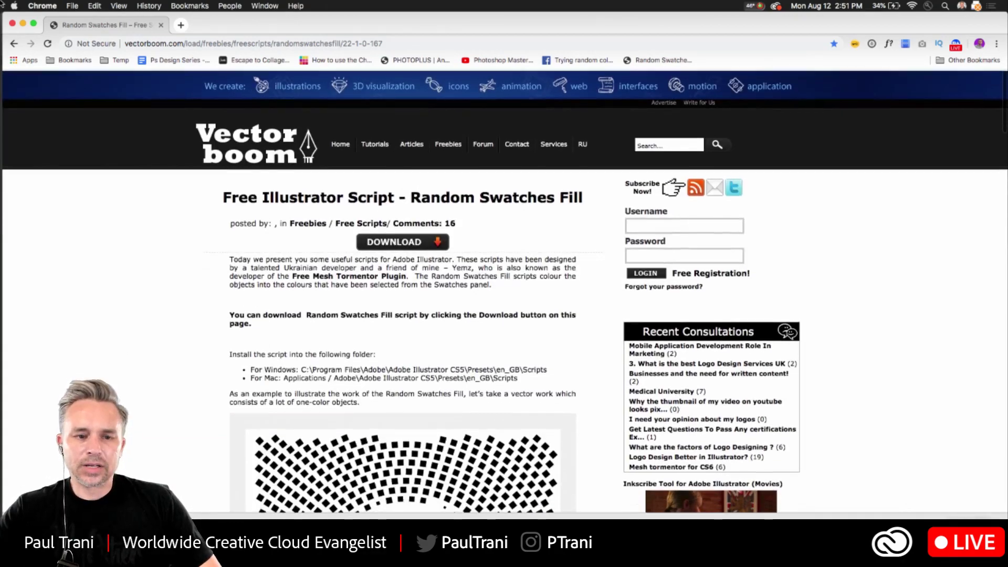
pyautogui.click(23, 23)
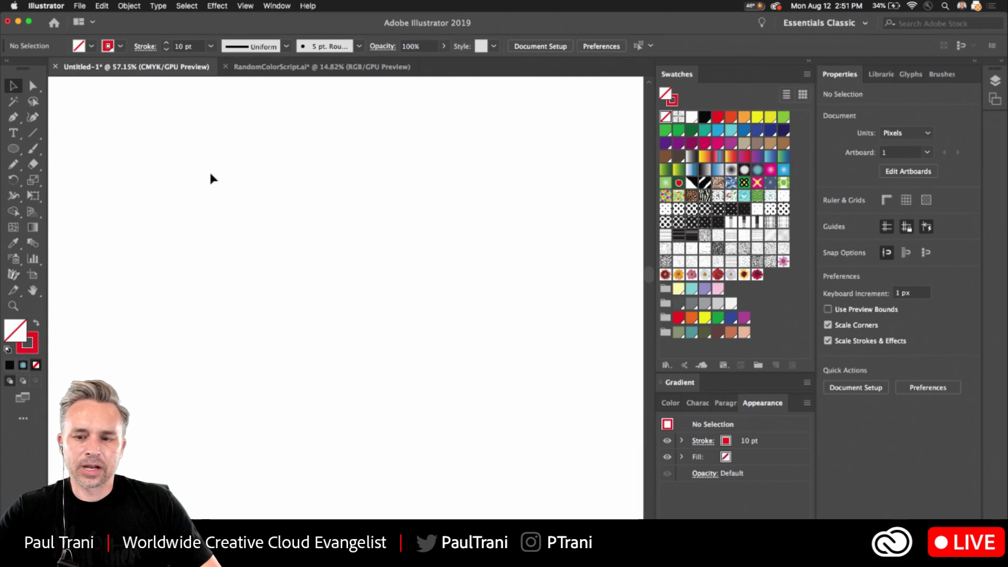
# Switch to the RandomColorScript.ai document and select the whole monster grid
pyautogui.click(315, 67)
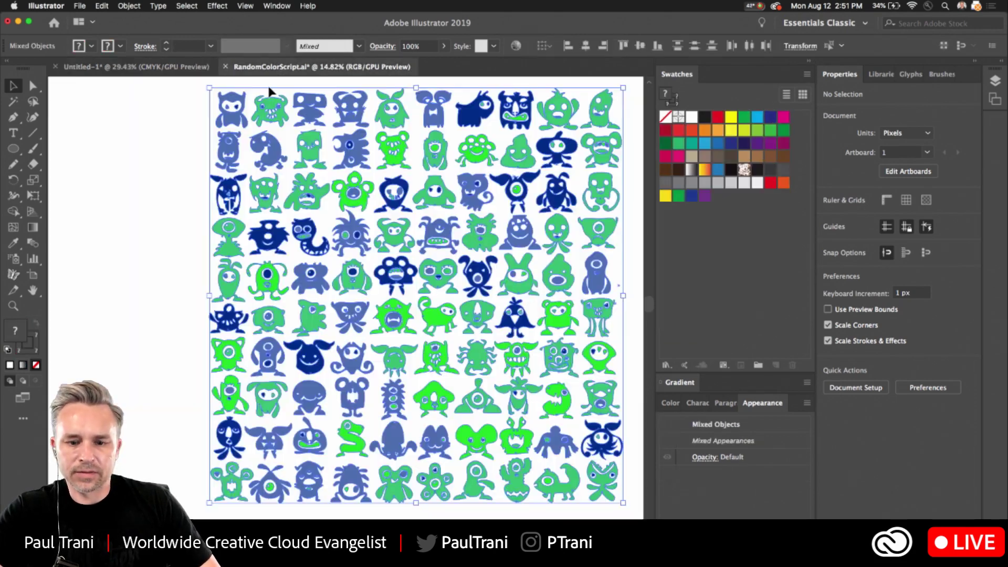
pyautogui.click(79, 6)
pyautogui.moveTo(188, 175)
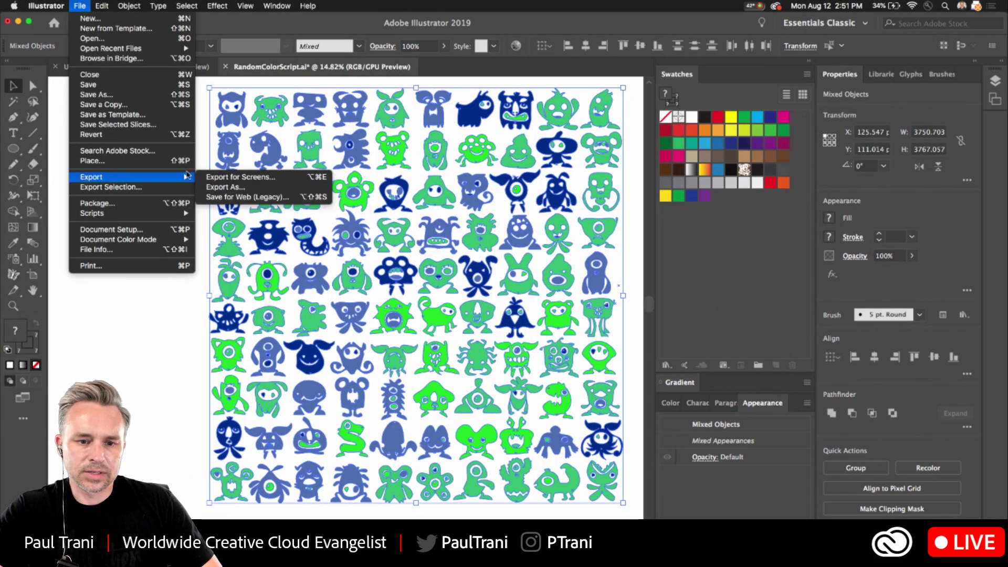
pyautogui.click(105, 4)
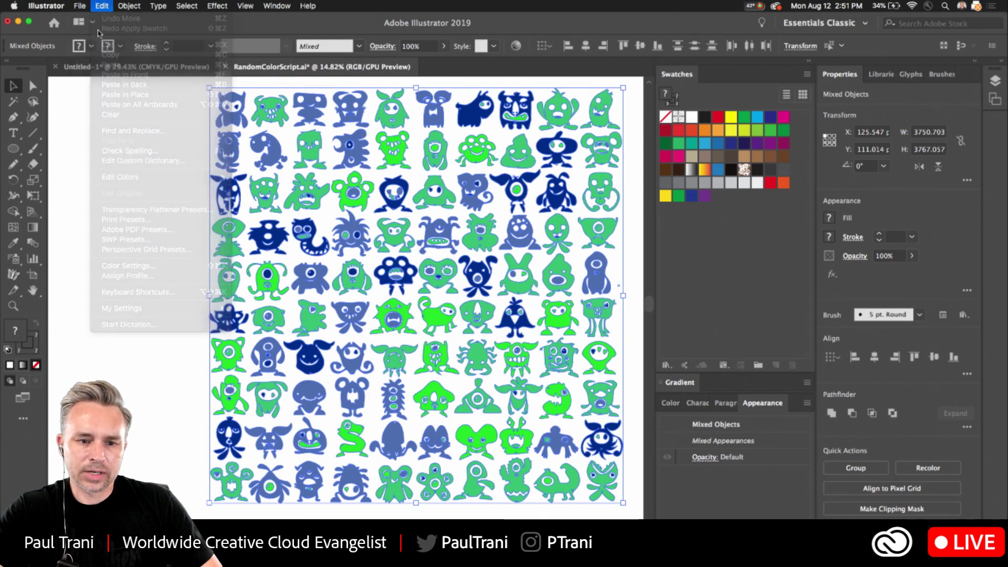
pyautogui.moveTo(185, 85); pyautogui.dragTo(626, 517)
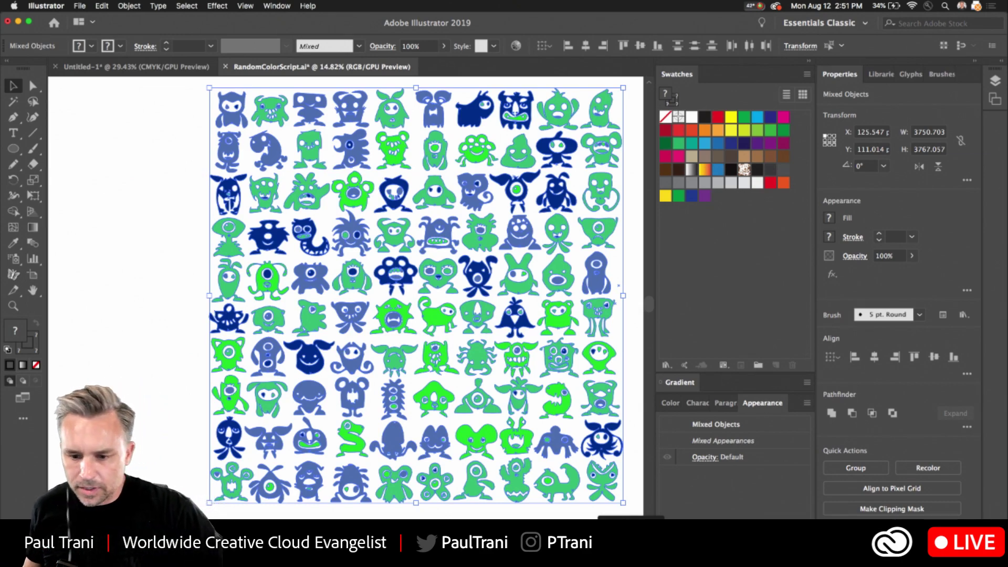
# Switch to Chrome, select the web address of the Random Swatches Fill page, minimize the browser window and return to Illustrator
pyautogui.press('super+Tab')
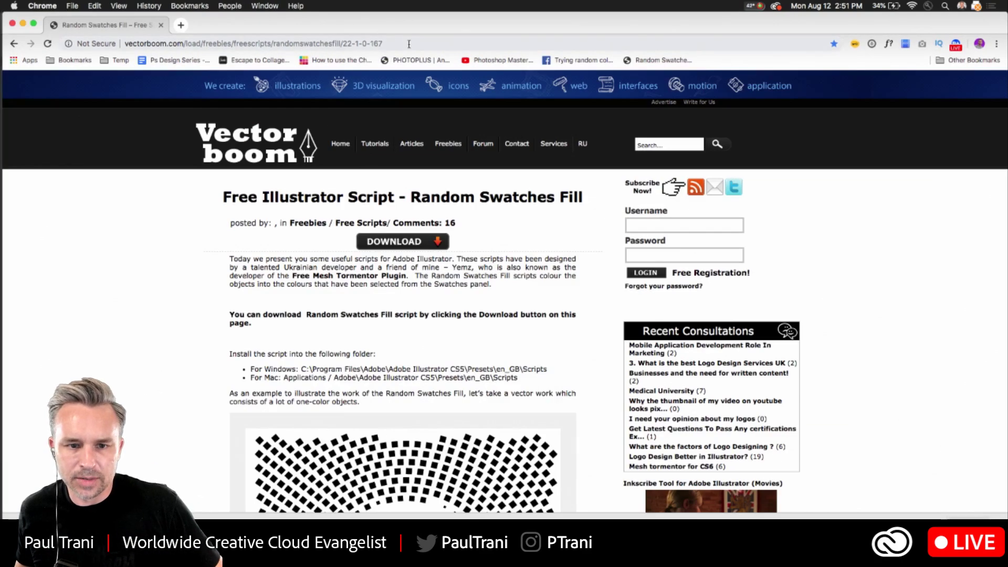
pyautogui.click(410, 43)
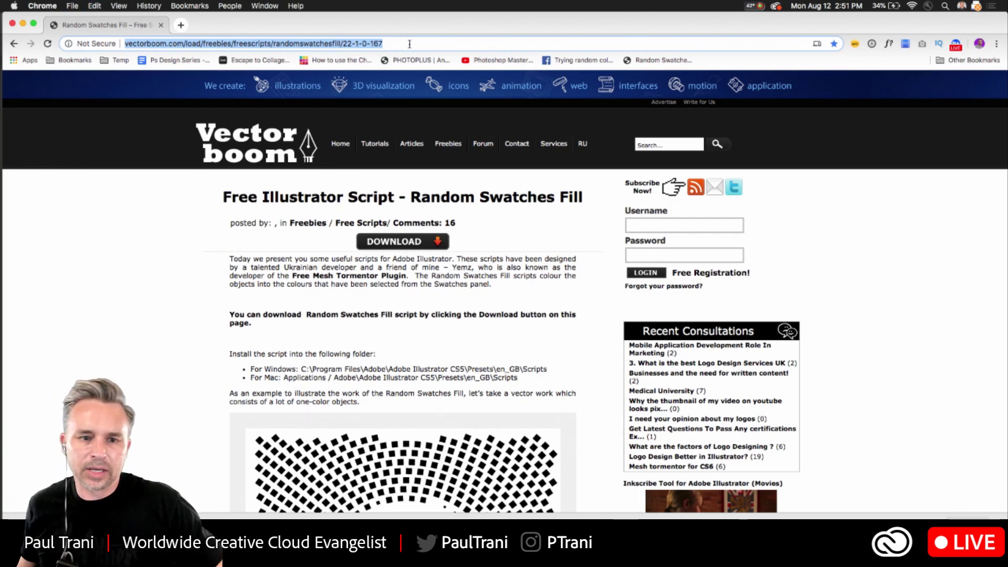
pyautogui.click(22, 24)
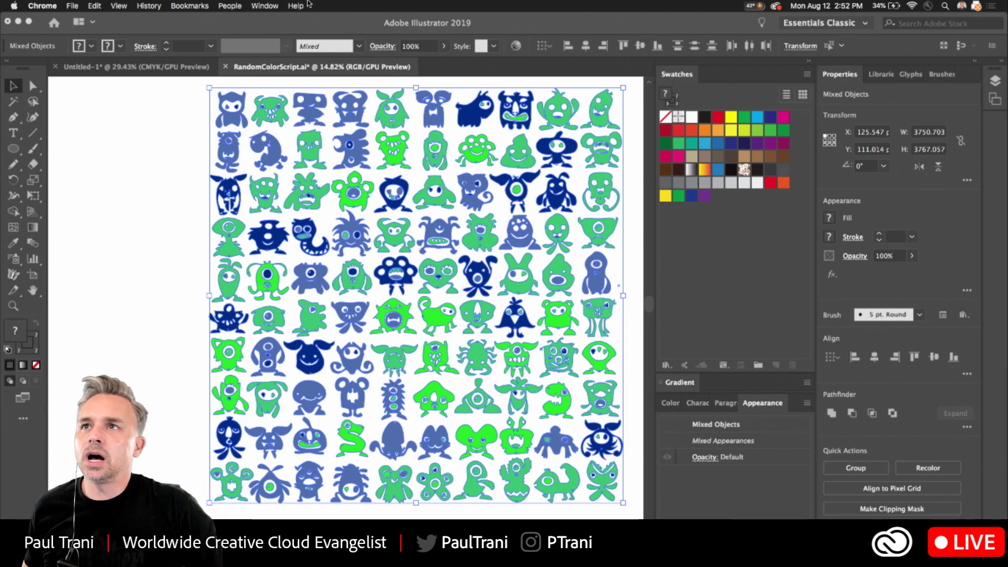
pyautogui.click(130, 279)
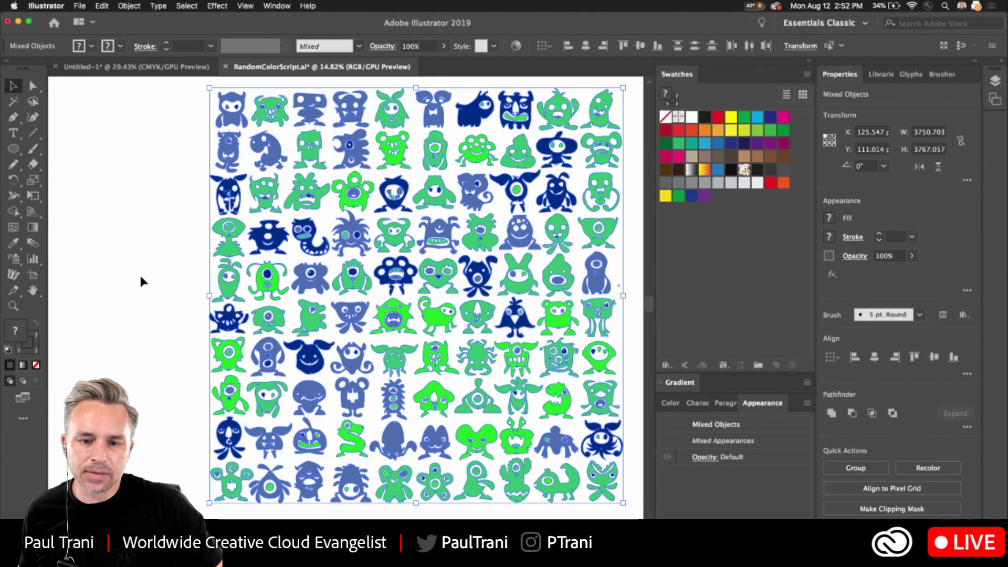
# Deselect the grid, select only the green two-eyed monster in the third row, sixth column, and show its Edit Colors commands
pyautogui.click(141, 279)
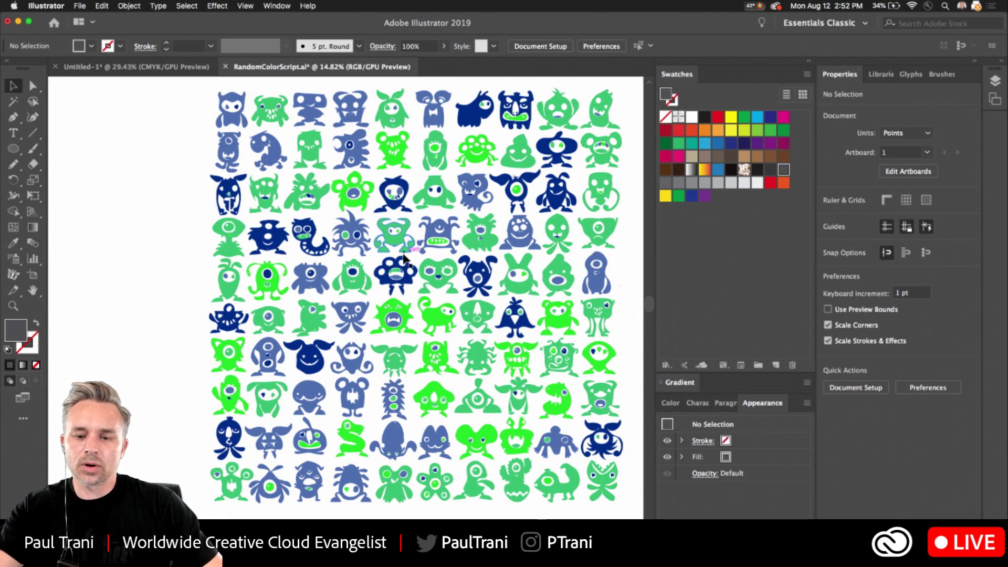
pyautogui.scroll(3, 431, 249)
pyautogui.scroll(1, 502, 164)
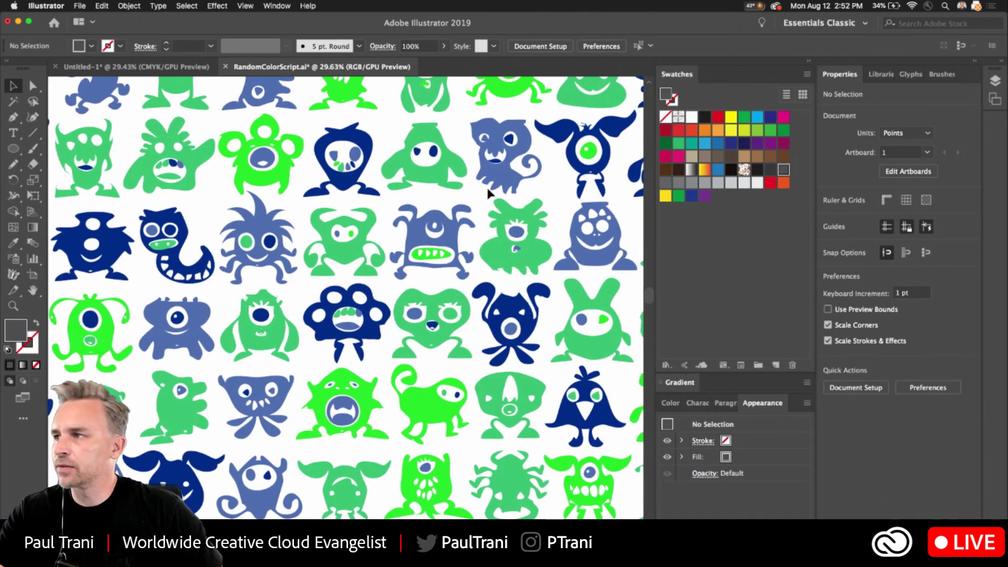
pyautogui.scroll(1, 484, 190)
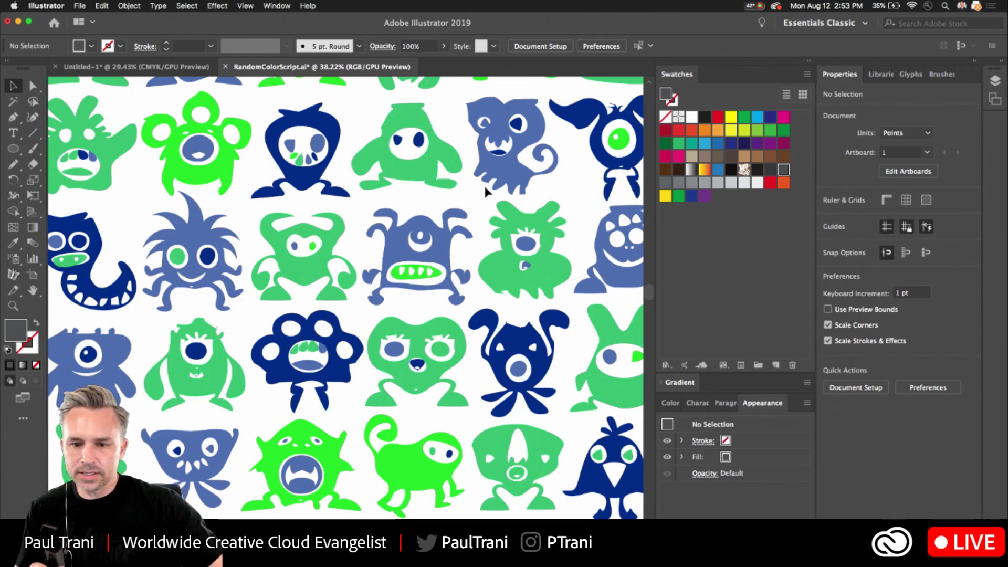
pyautogui.click(82, 6)
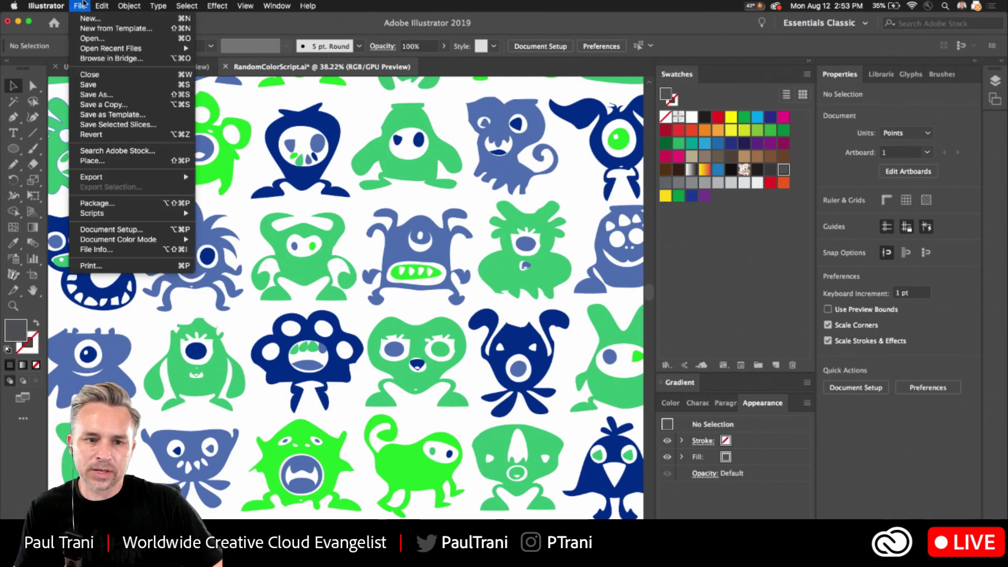
pyautogui.moveTo(102, 6)
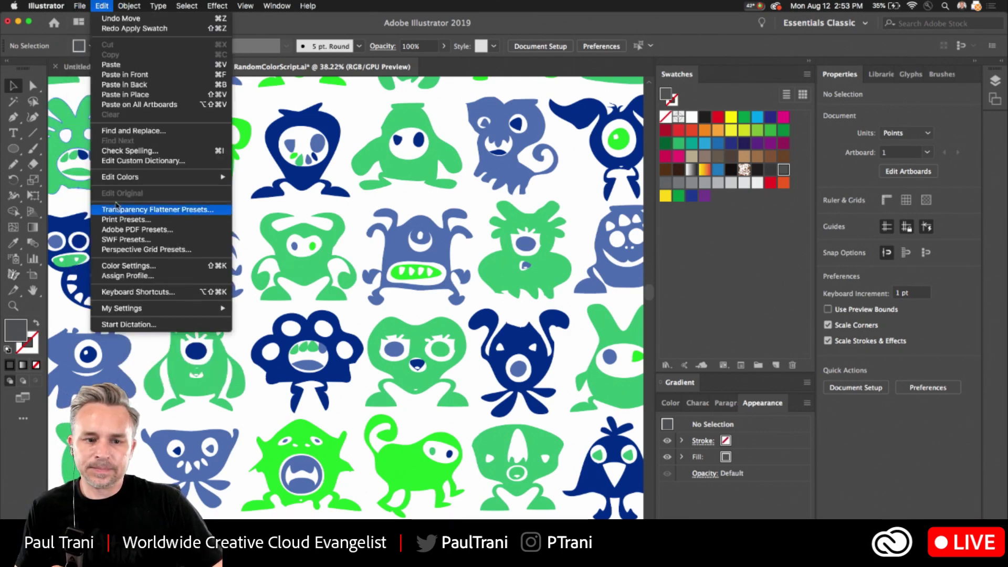
pyautogui.moveTo(117, 179)
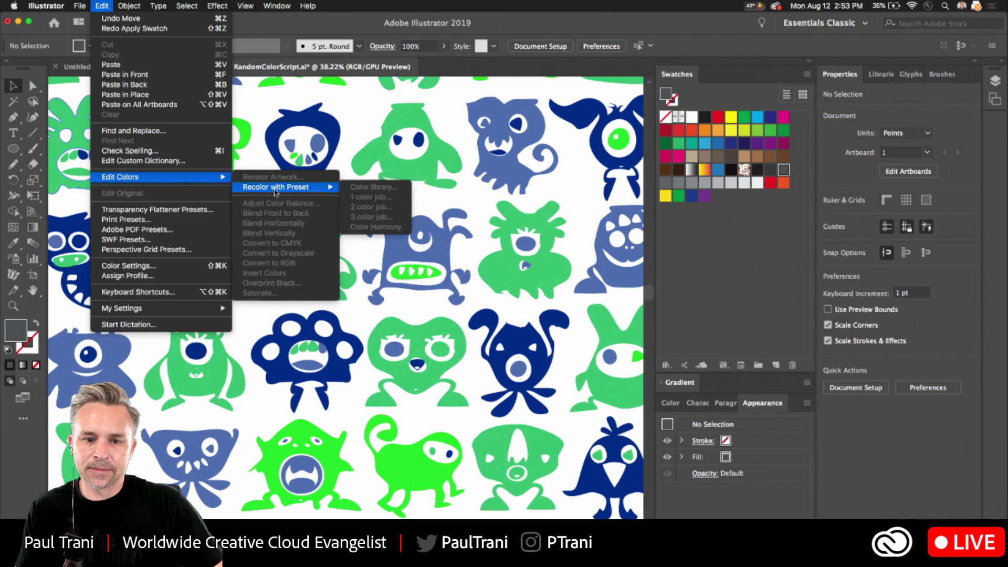
pyautogui.click(364, 117)
pyautogui.moveTo(366, 110); pyautogui.dragTo(455, 192)
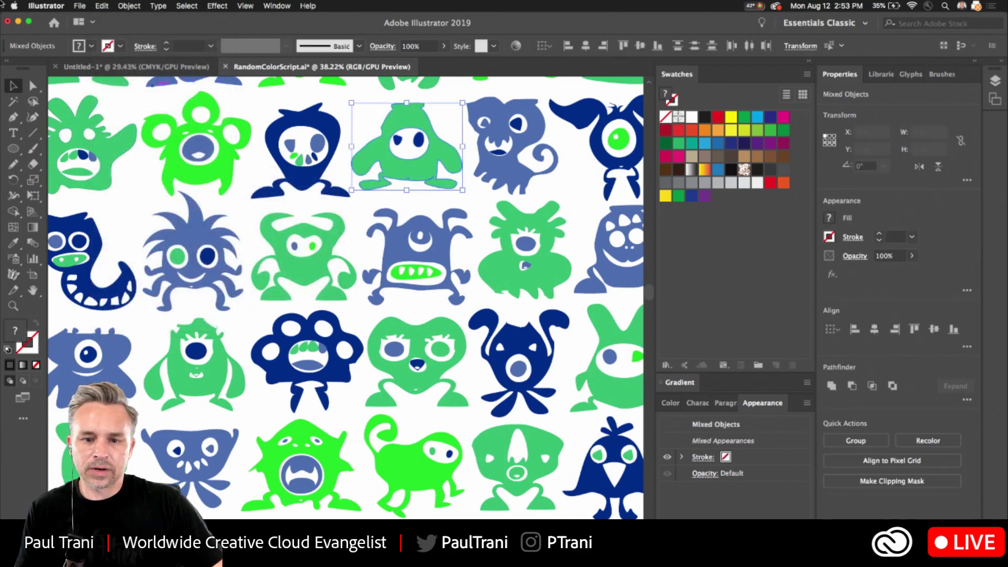
pyautogui.click(102, 5)
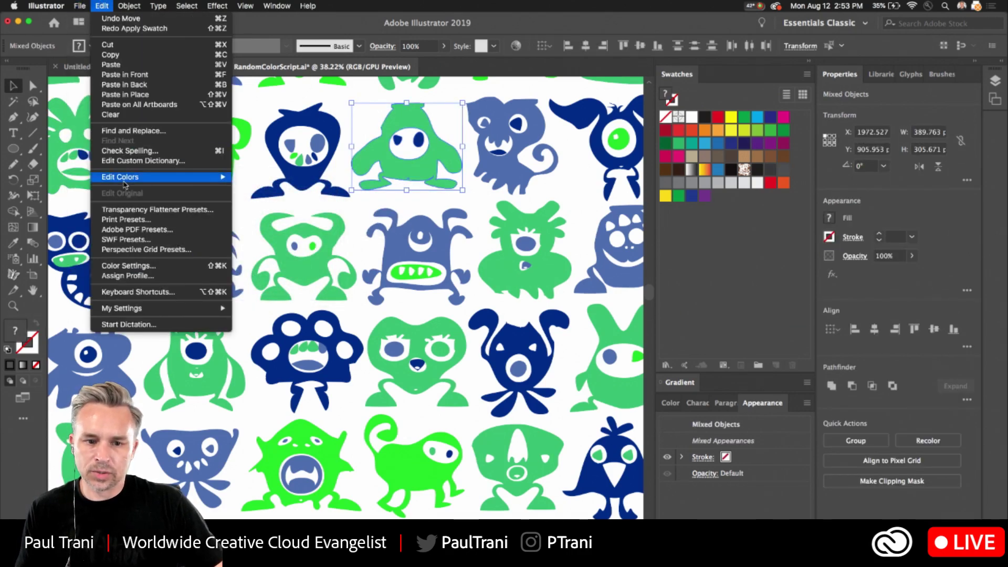
pyautogui.moveTo(128, 178)
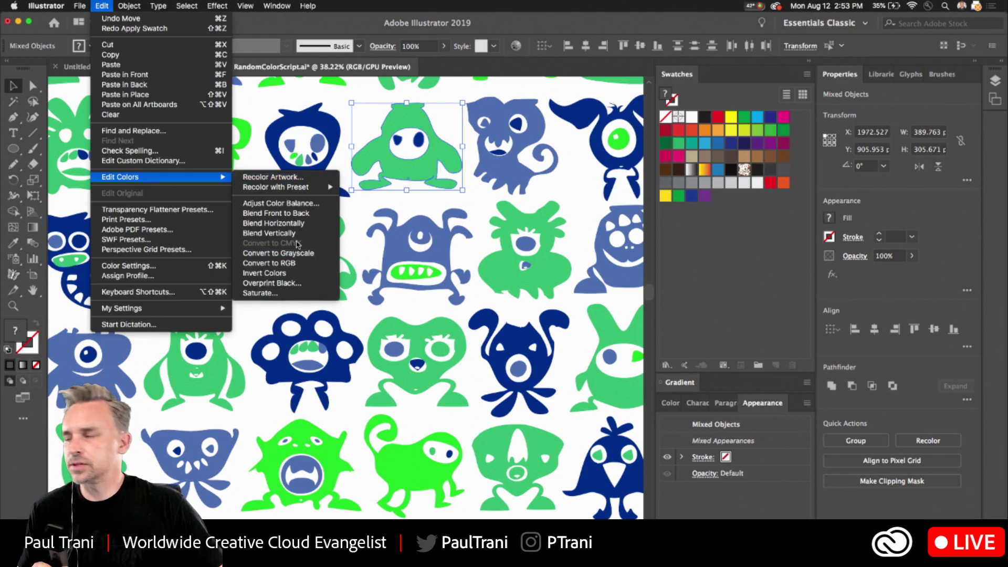